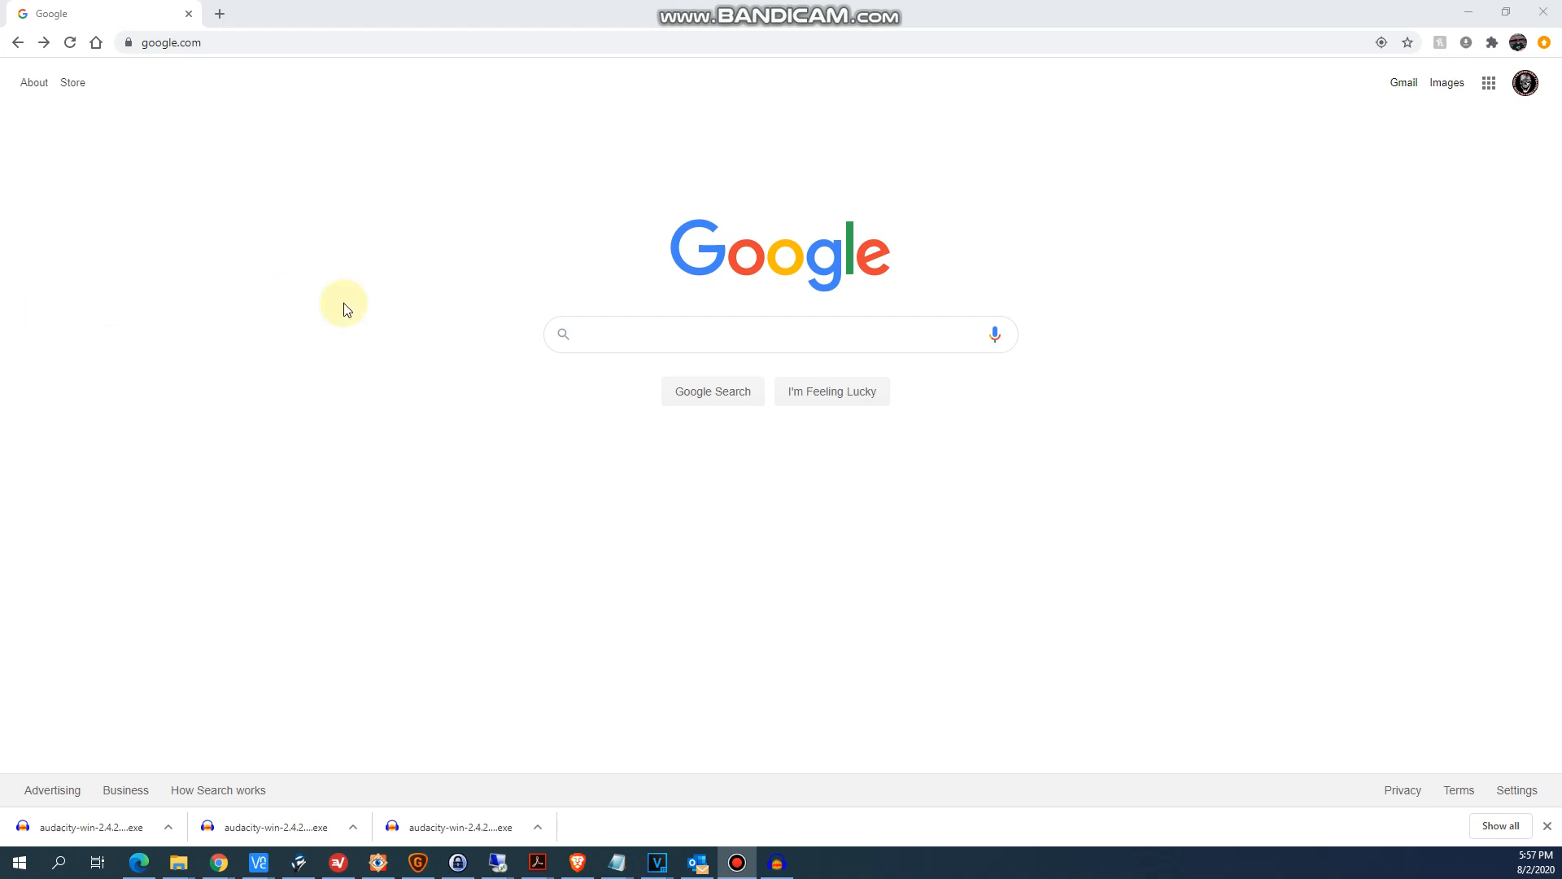
- Search Google for audacity
left_click(704, 321)
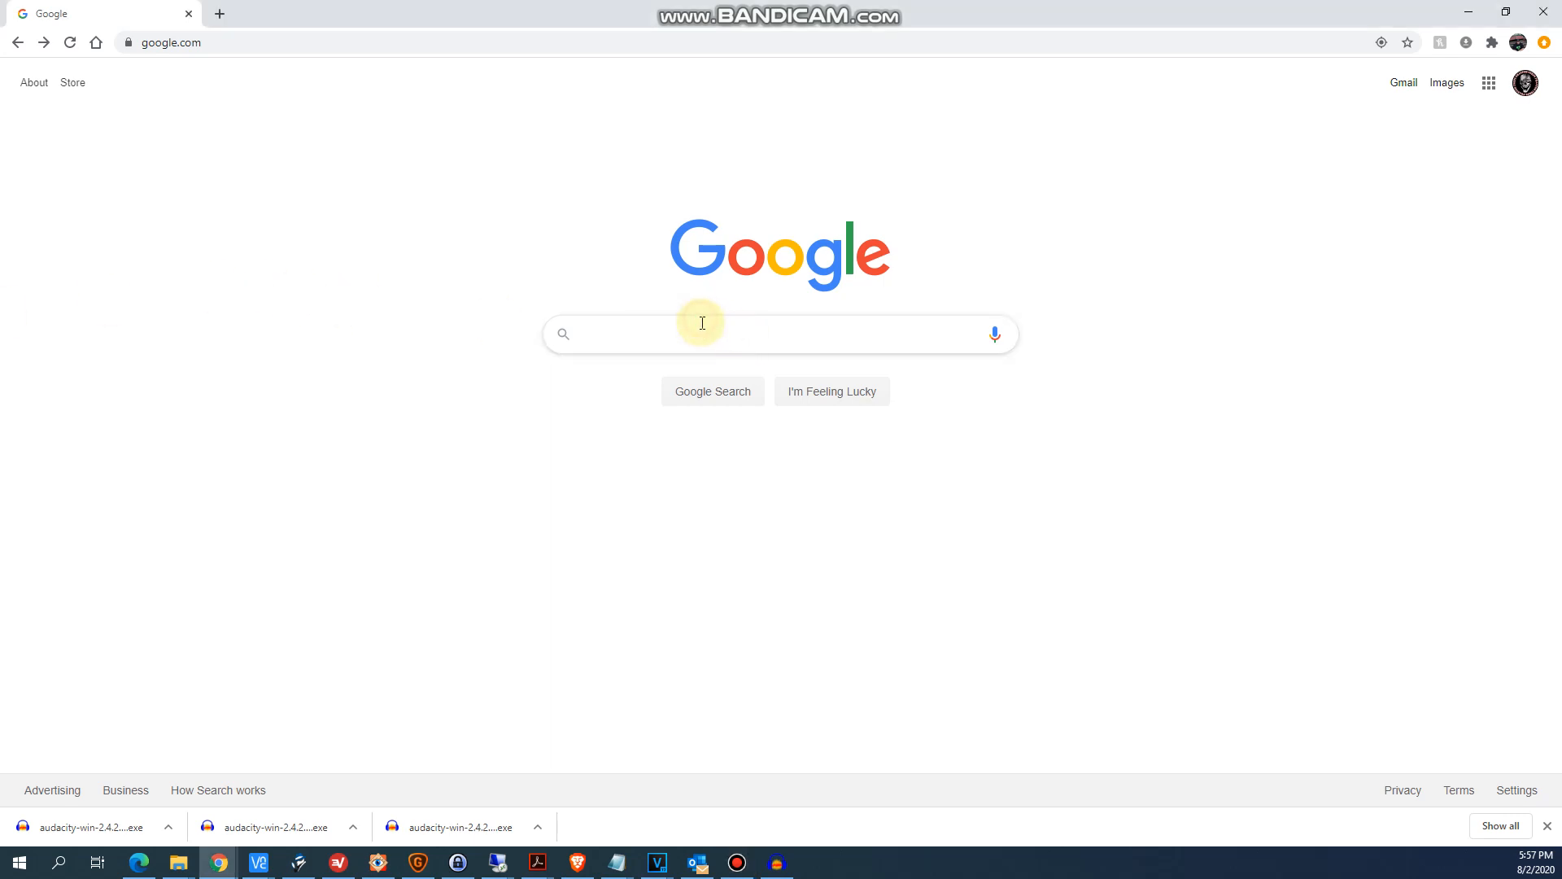
left_click(652, 331)
left_click(636, 371)
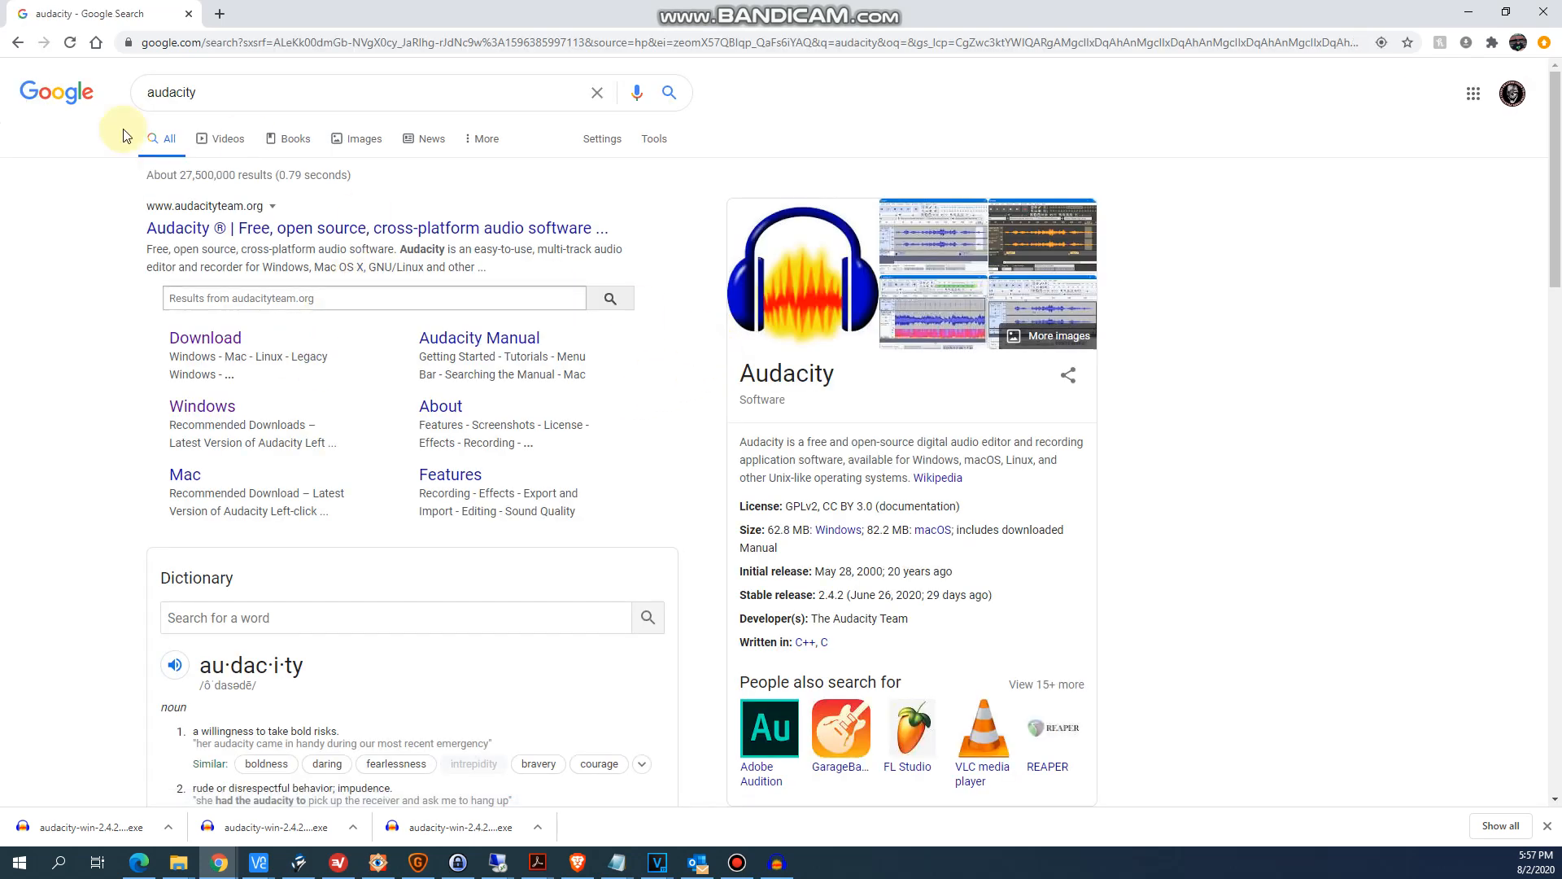
- Open the Audacity site's Windows downloads and follow the Audacity 2.4.2 installer link to the FossHub download list
left_click(224, 340)
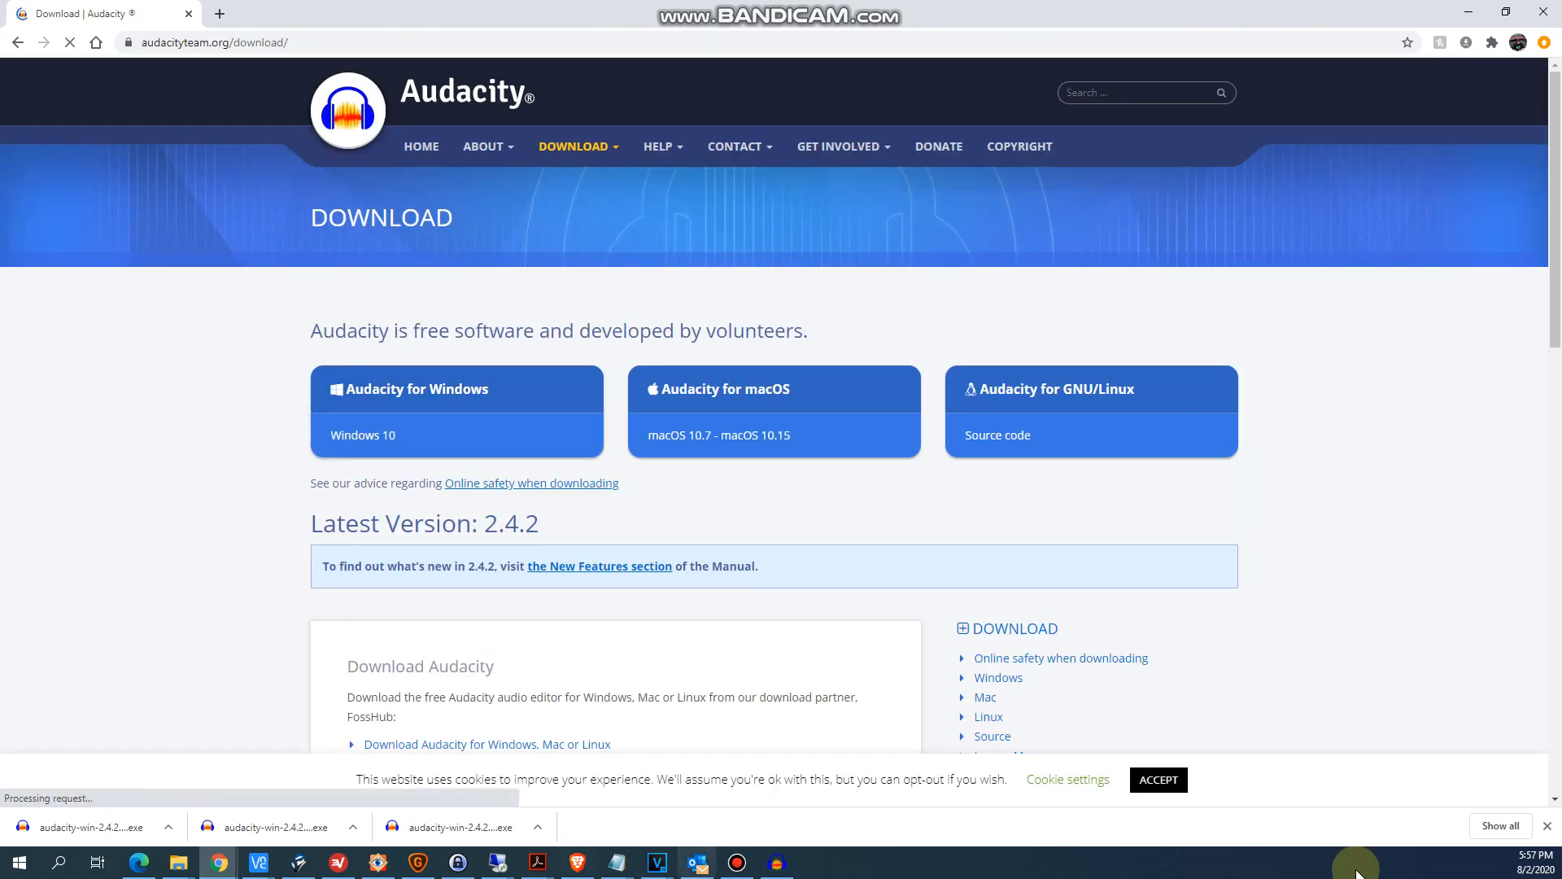
left_click(498, 394)
scroll(620, 548, "down", 1)
scroll(620, 549, "down", 3)
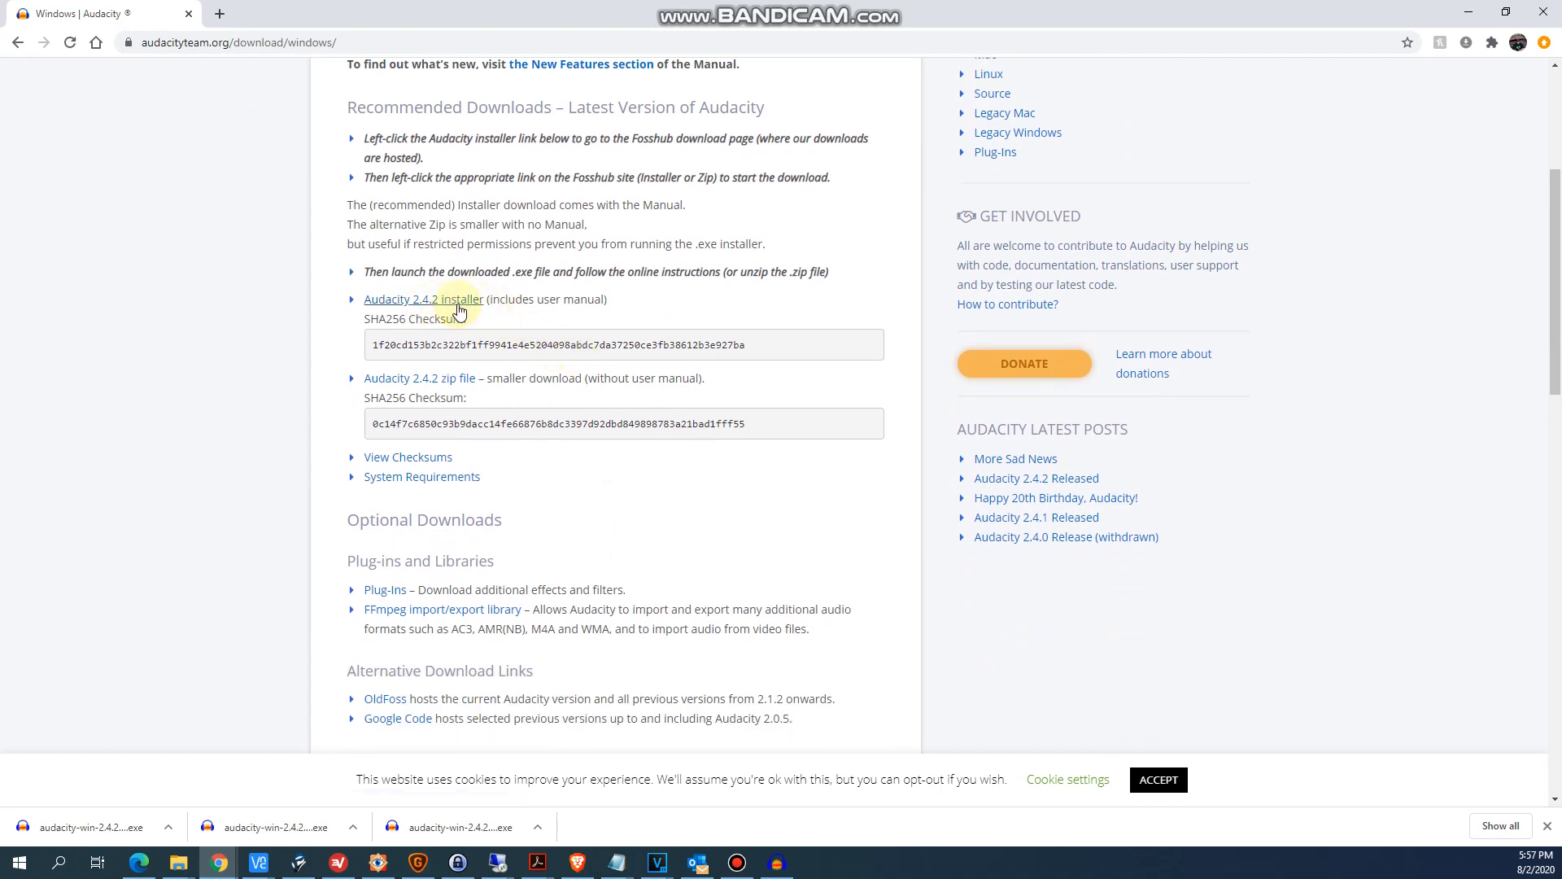
left_click(452, 302)
scroll(749, 477, "down", 4)
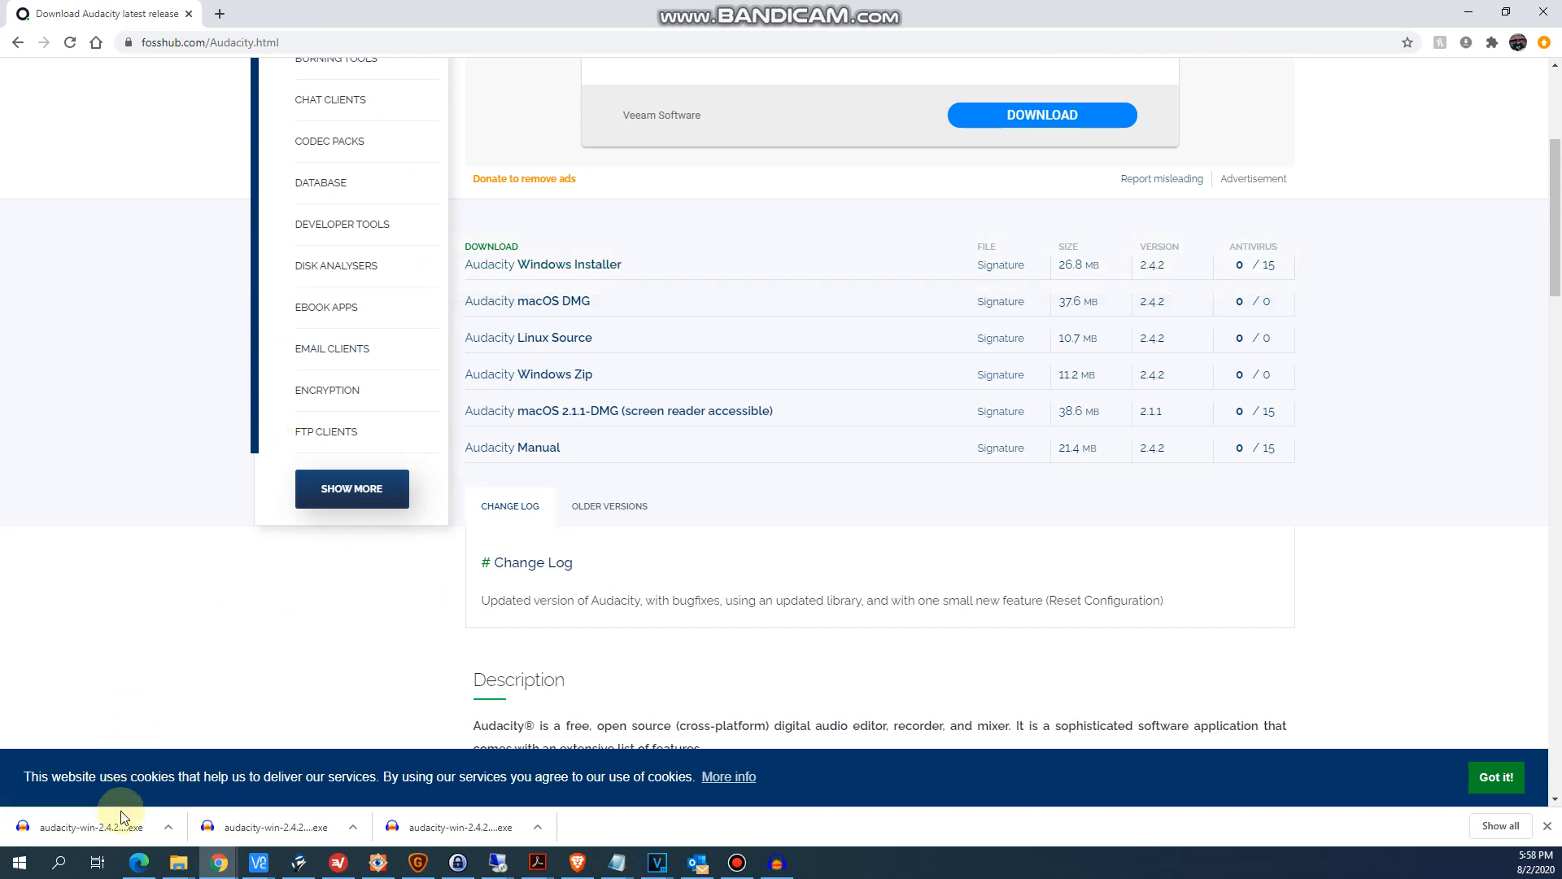
left_click(169, 826)
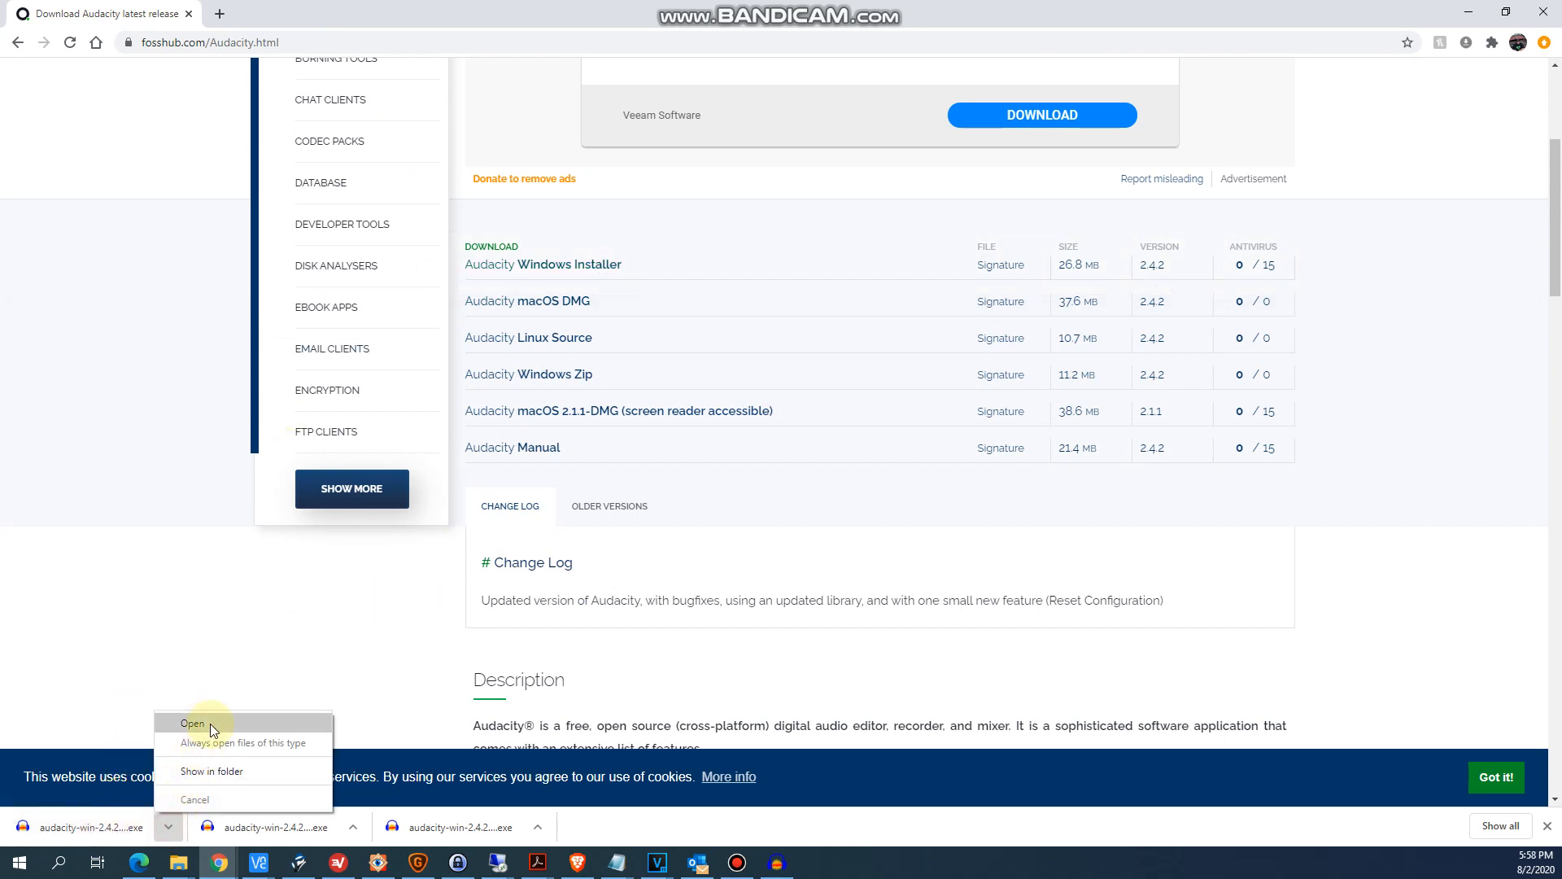
left_click(96, 324)
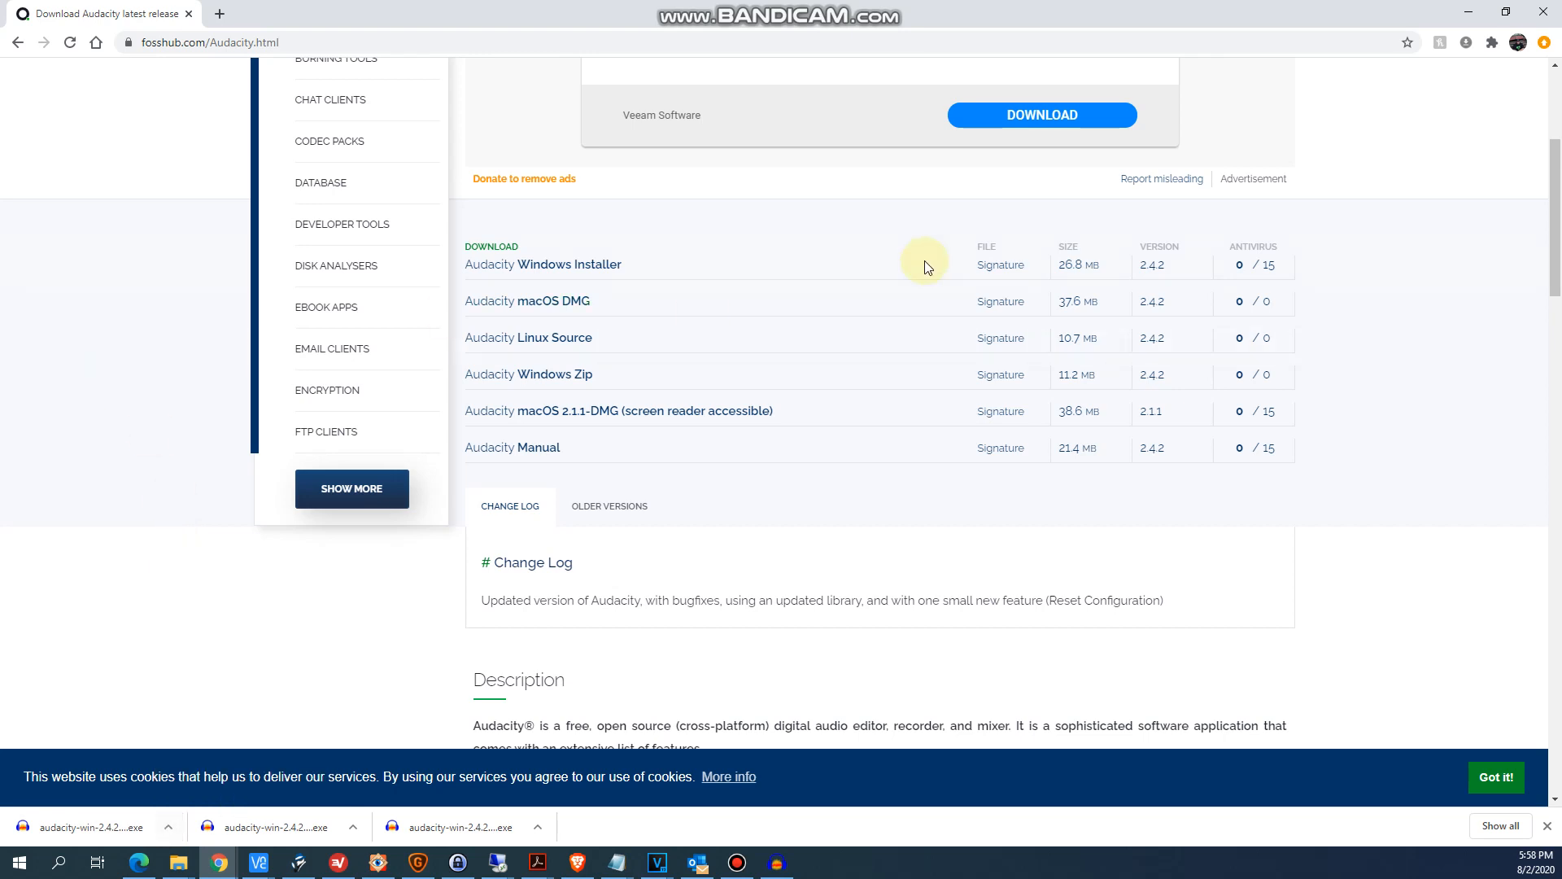
- Switch to Audacity and open the recording VN810208.MP3 from the Catches folder
left_click(1471, 16)
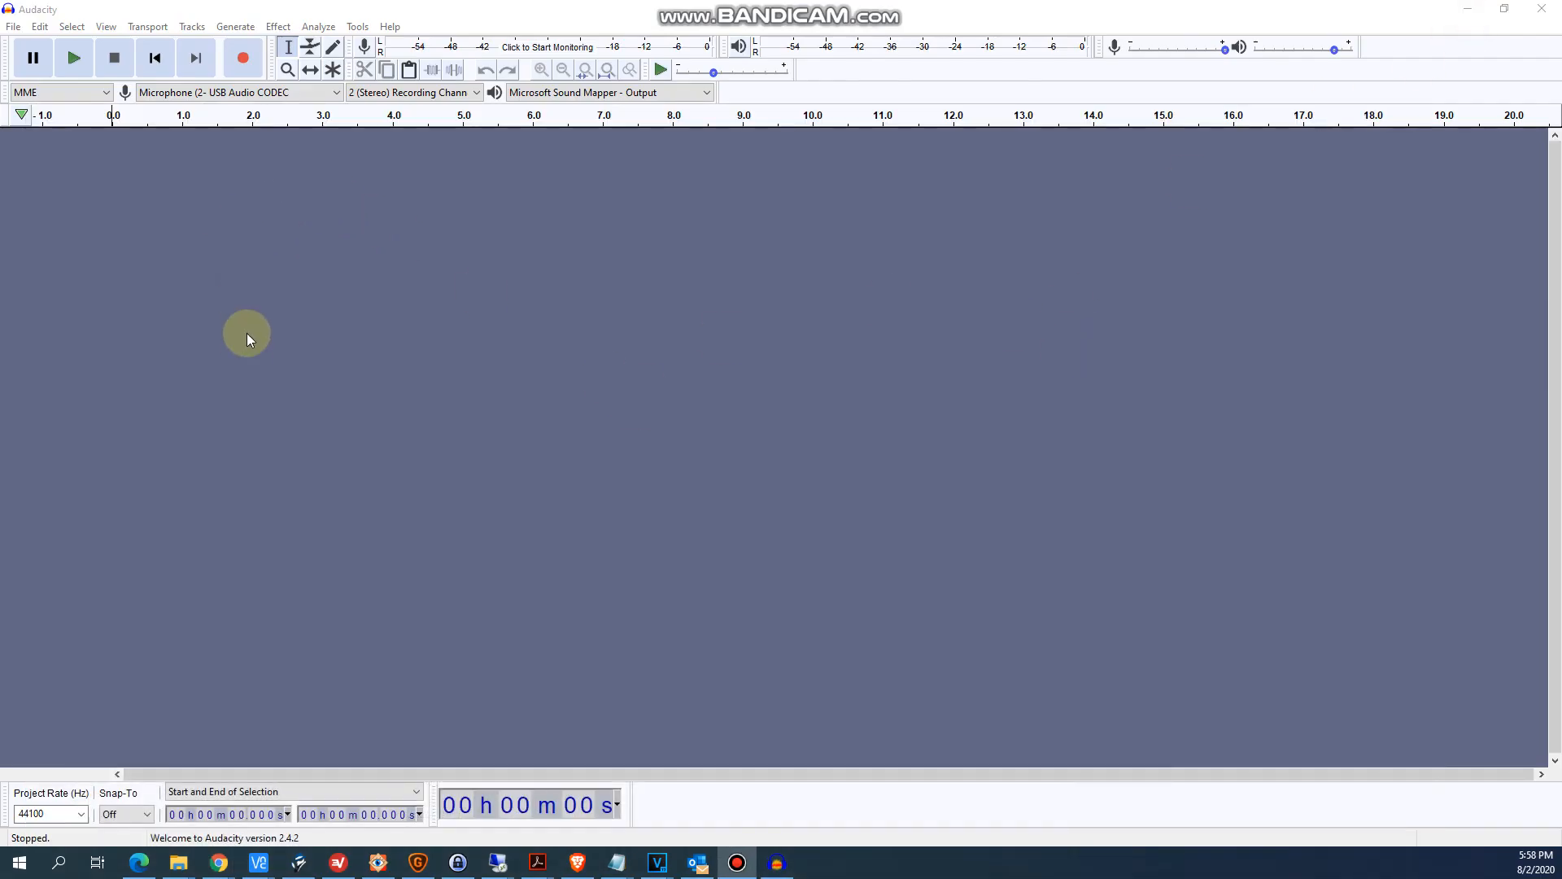
left_click(13, 26)
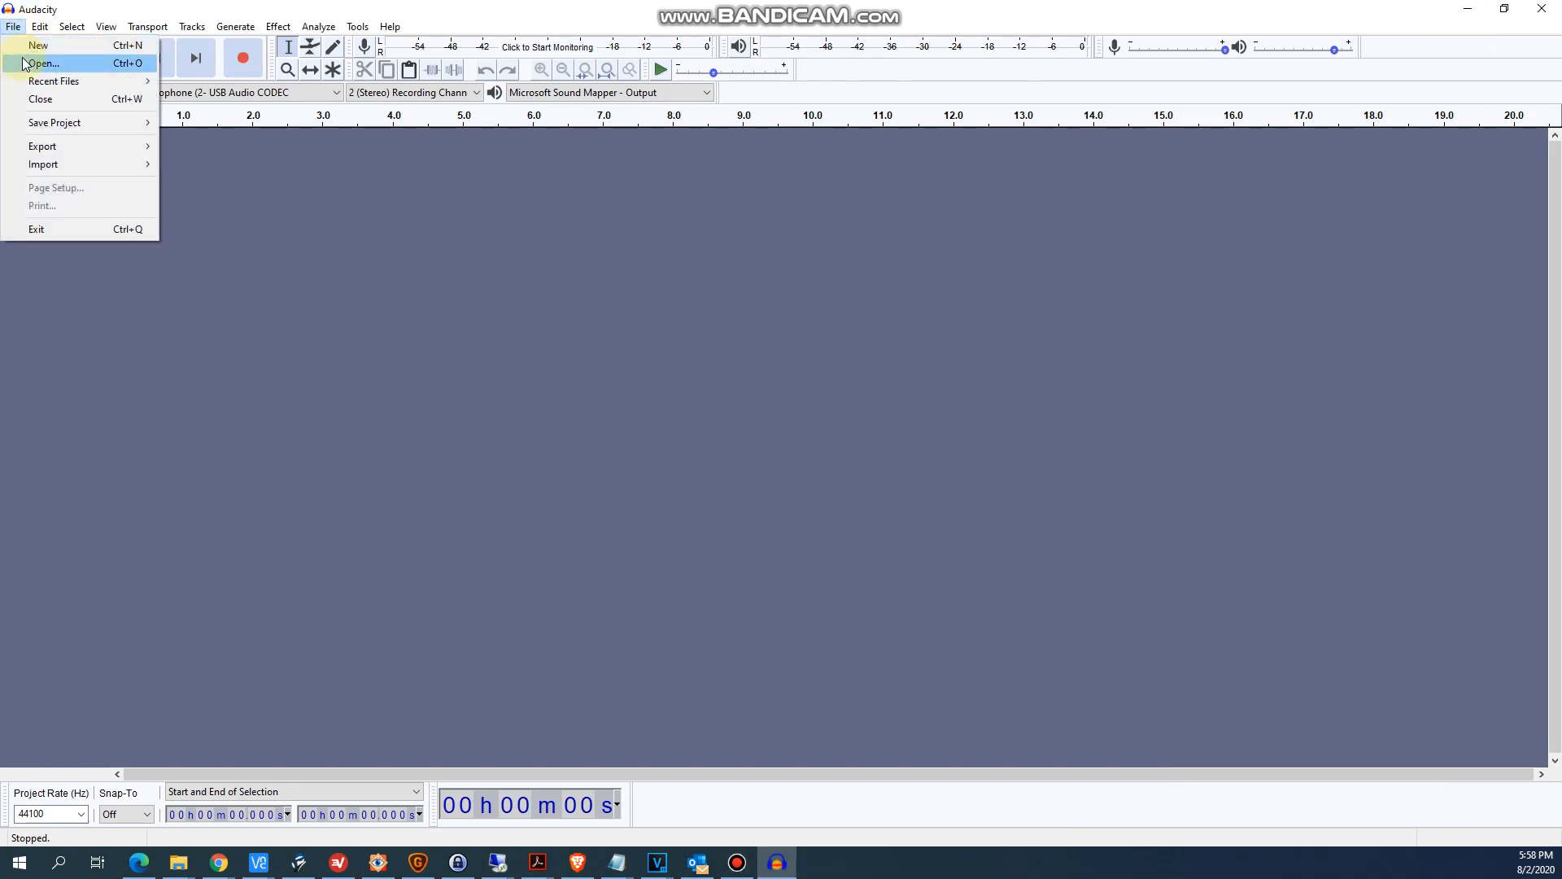
left_click(27, 63)
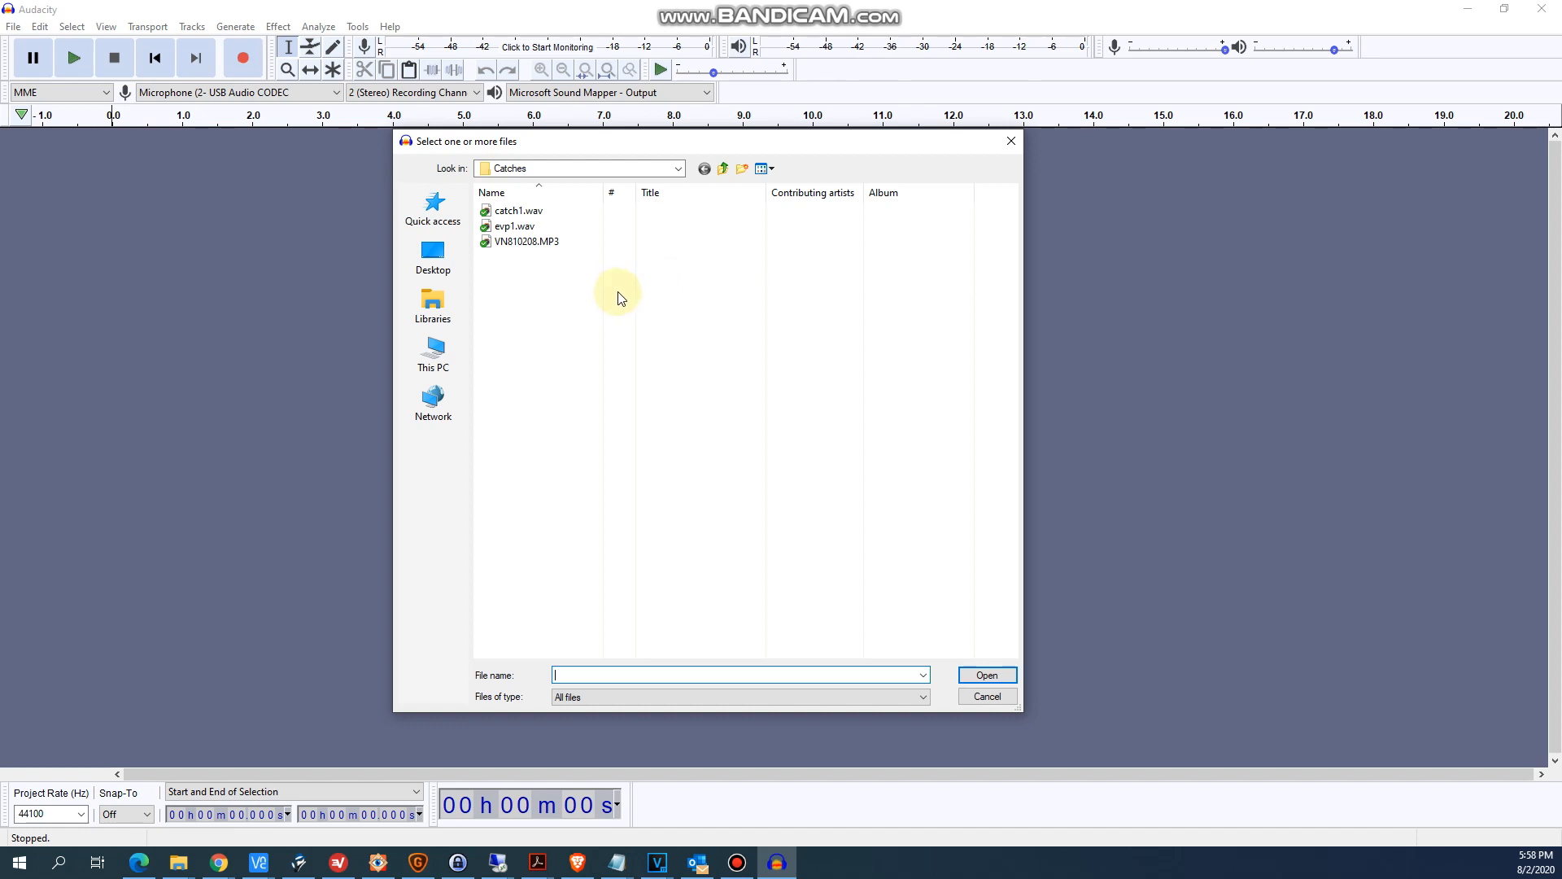
double_click(540, 244)
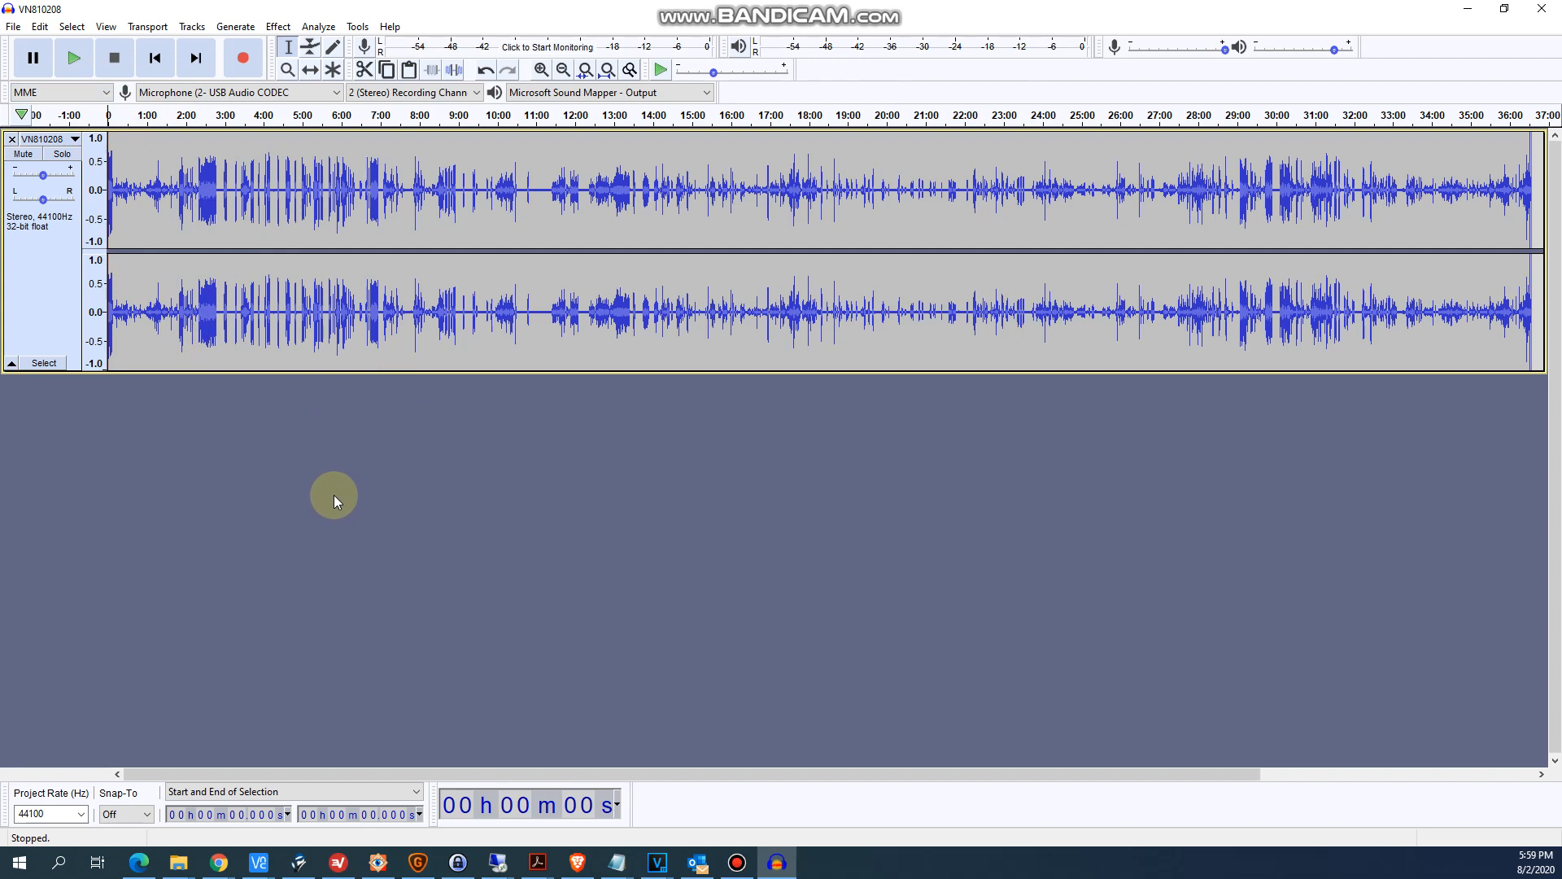
- Play the recording from about 18:32, add unnamed labels at about 18:41, 18:46 and 18:52 during playback, and stop
left_click(829, 213)
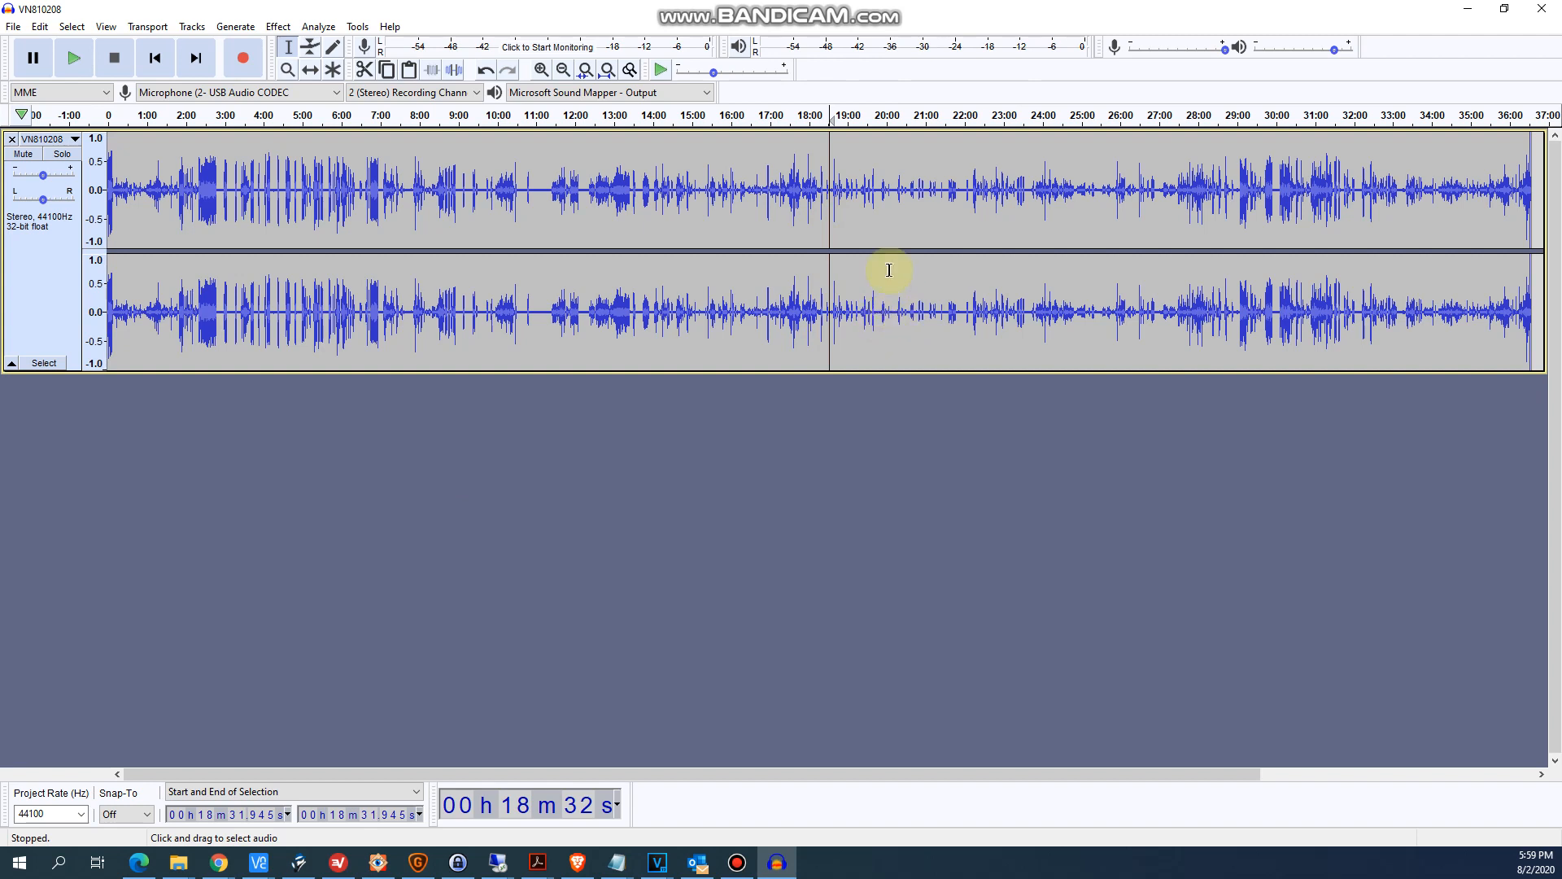
left_click(76, 58)
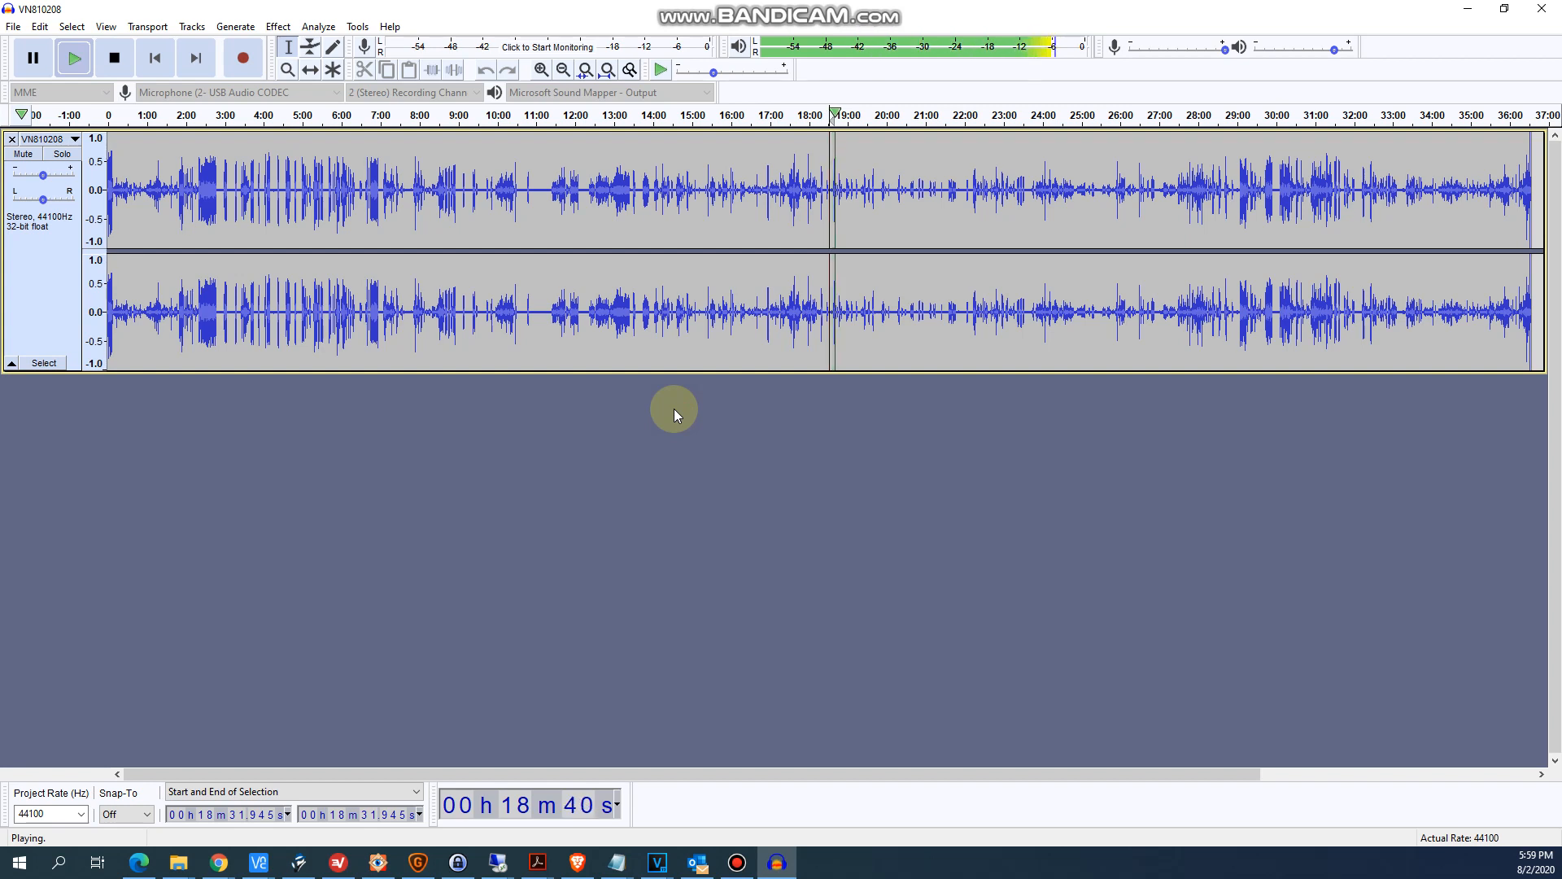
key("ctrl+m")
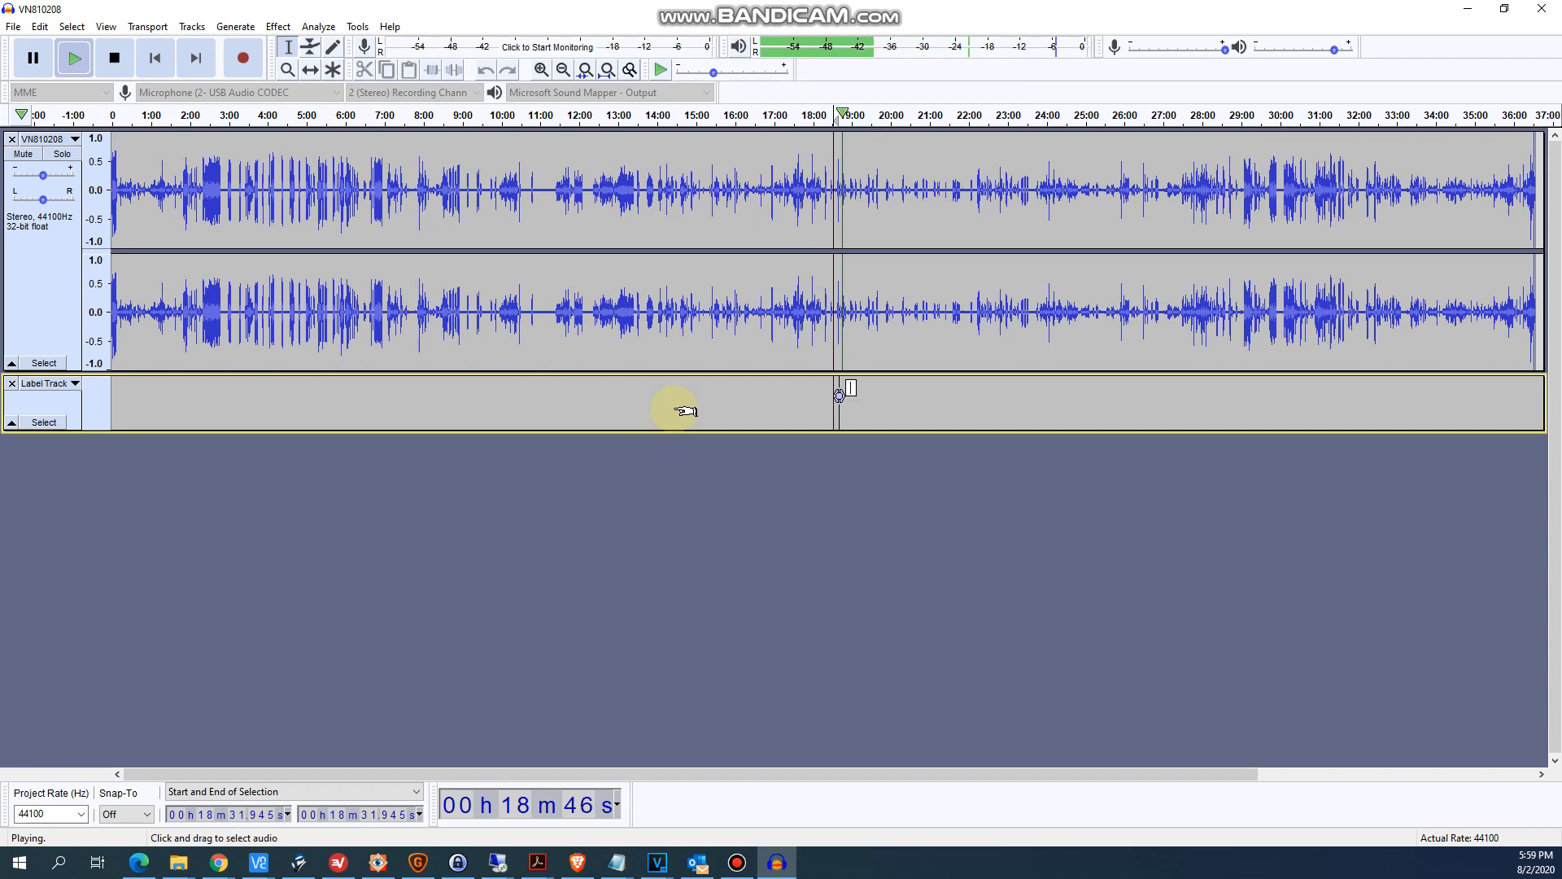
key("ctrl+m")
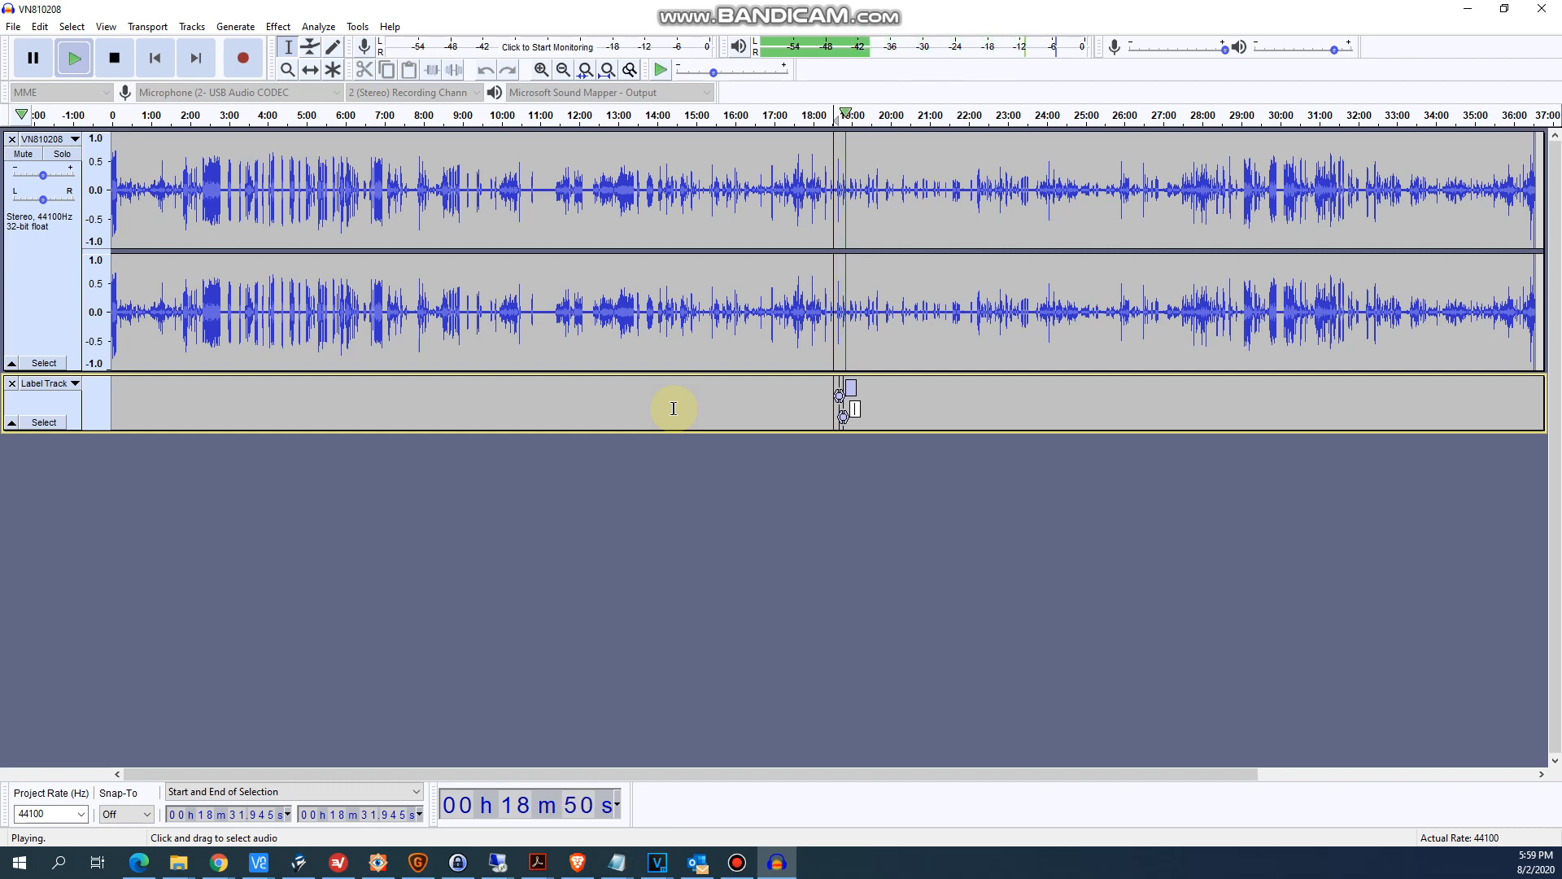
key("ctrl+m")
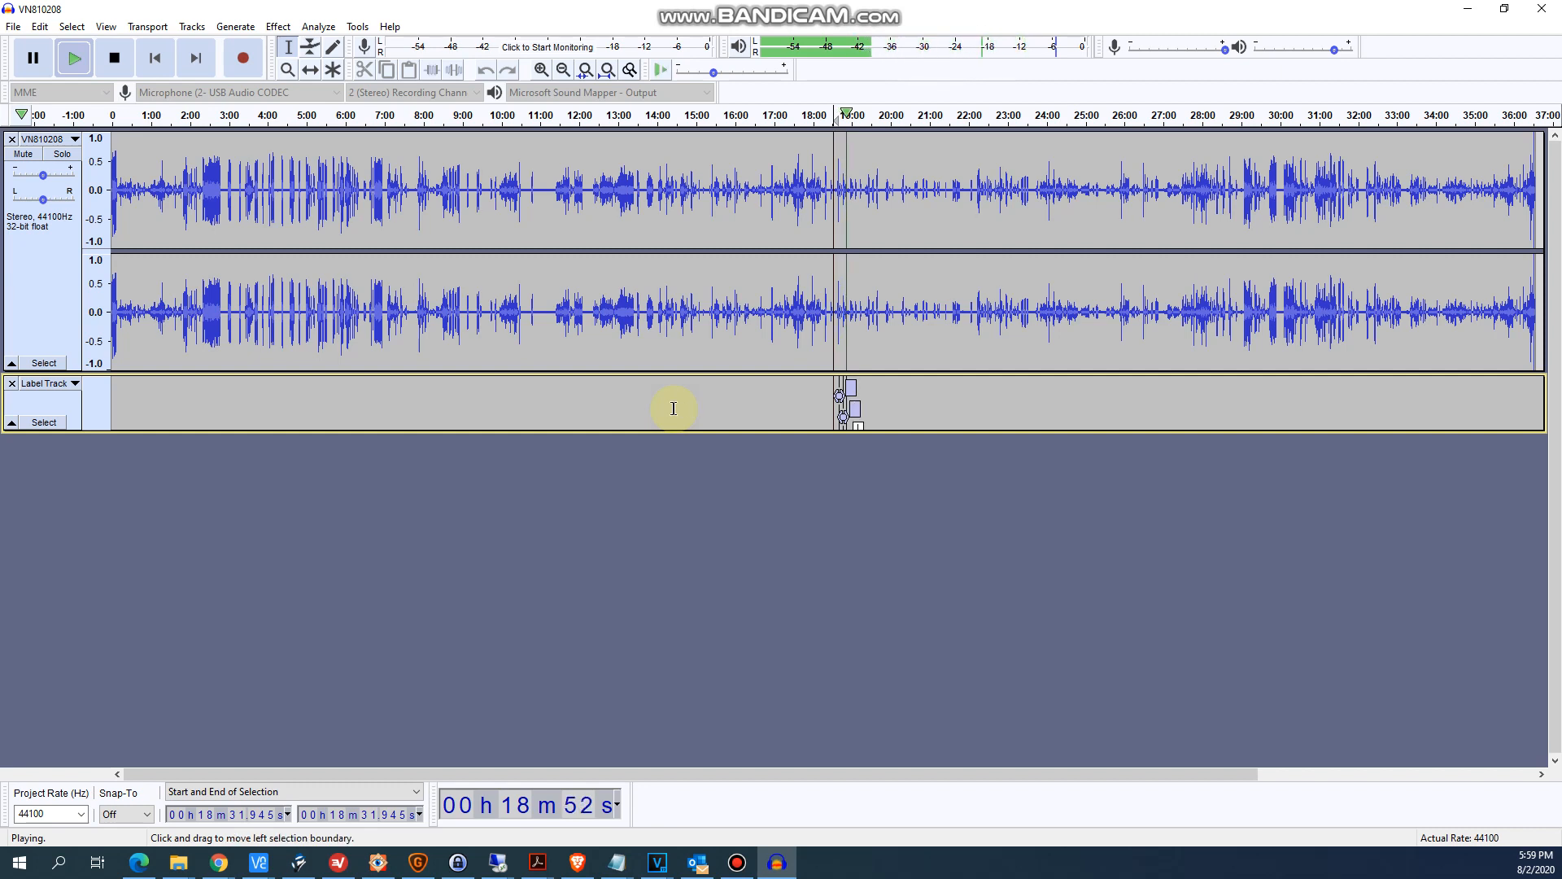
left_click(114, 57)
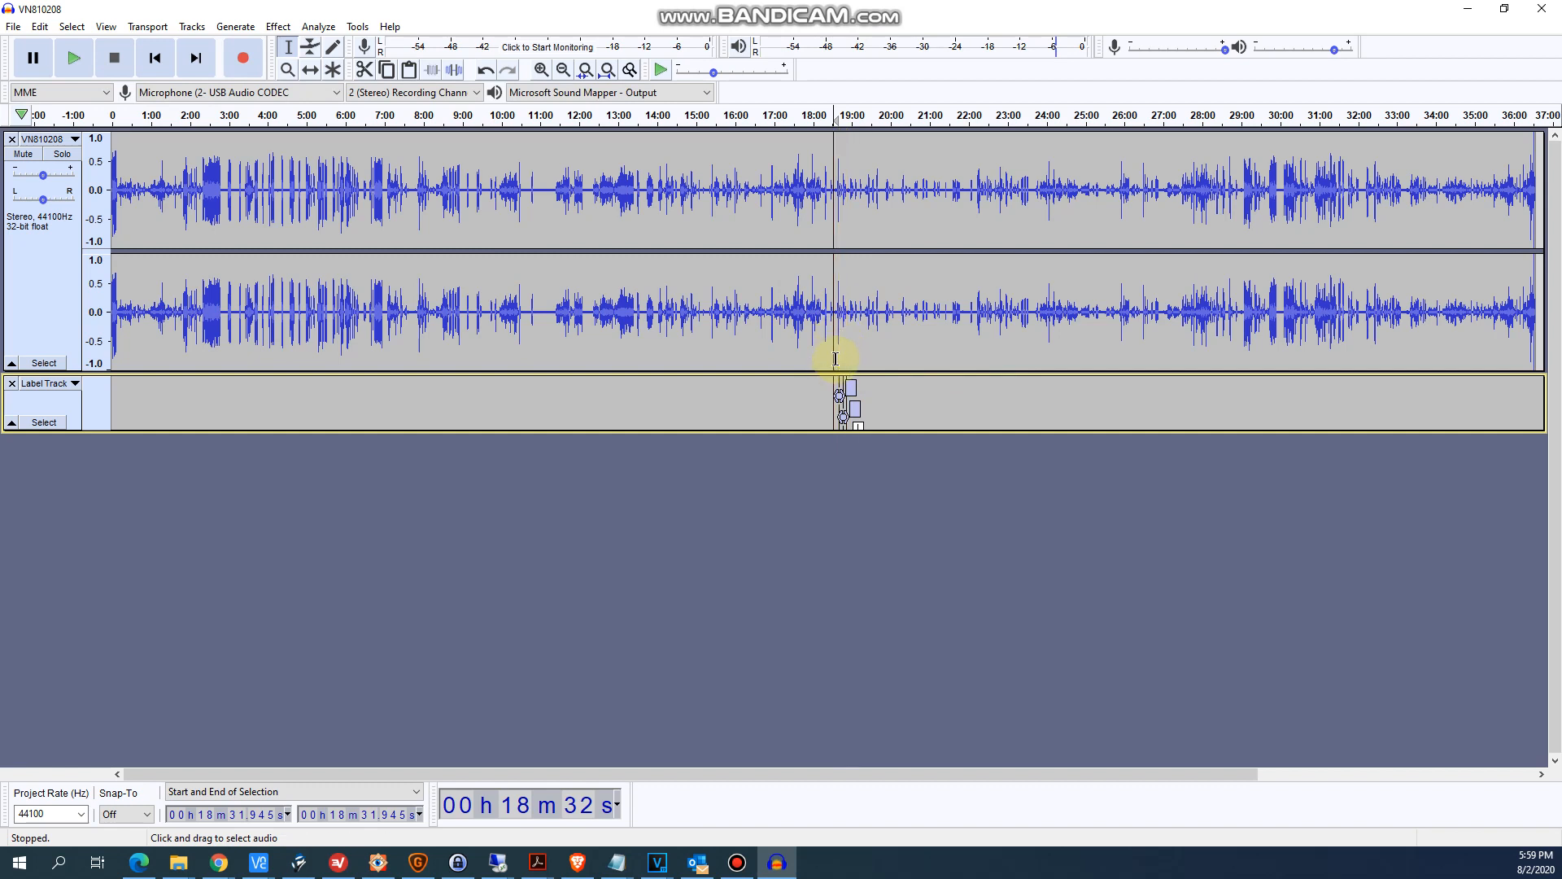
- Stretch the first label over the loud burst from about 18:39.5 to 18:40.6 and name it evp1
left_click(839, 289)
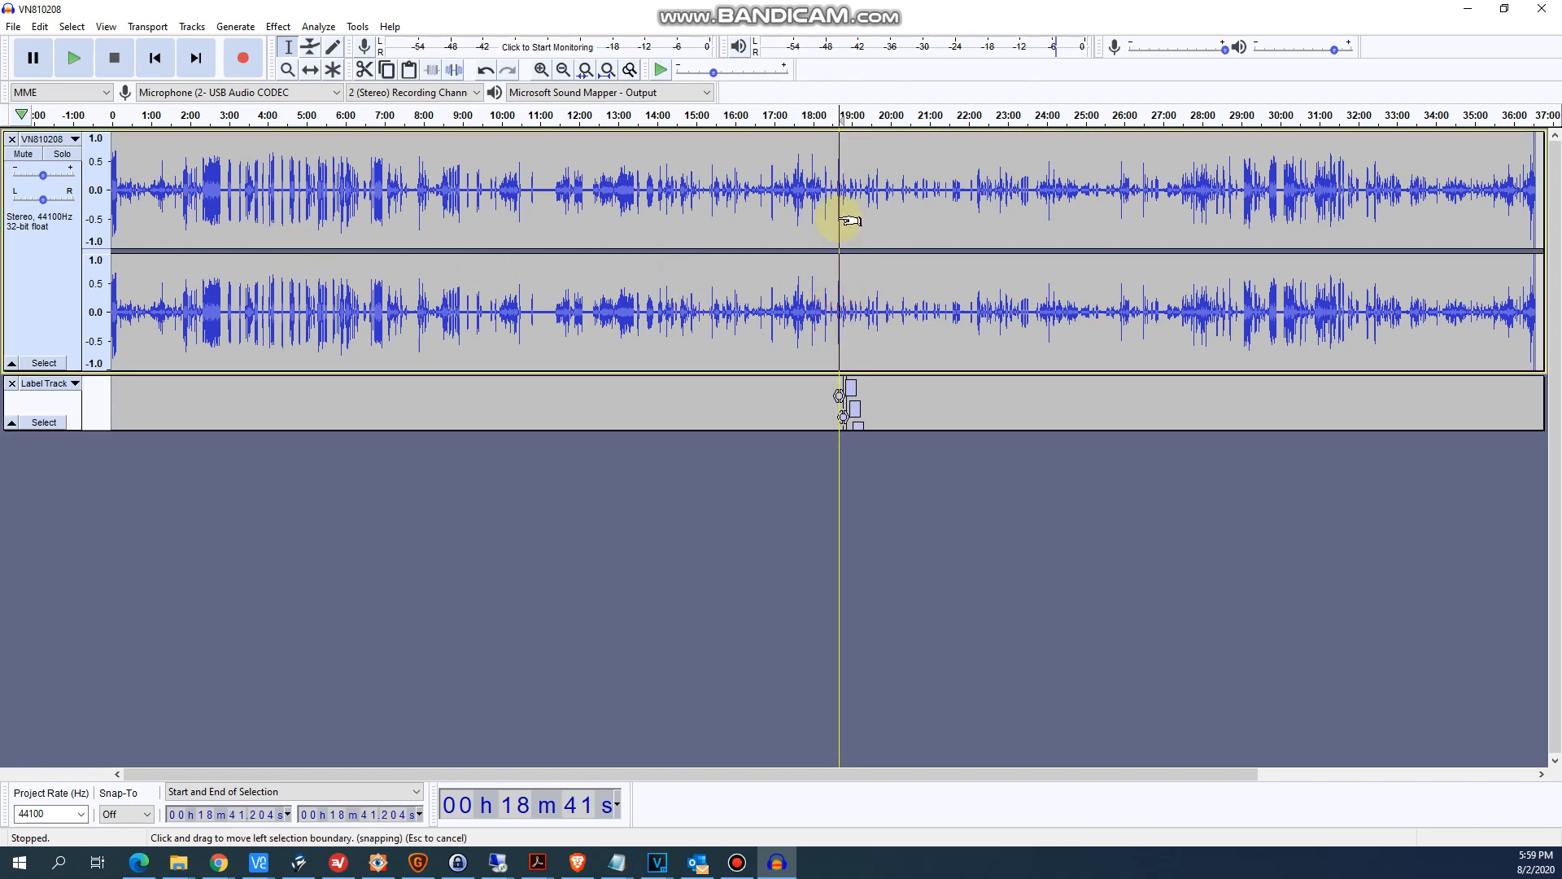
left_click(843, 216)
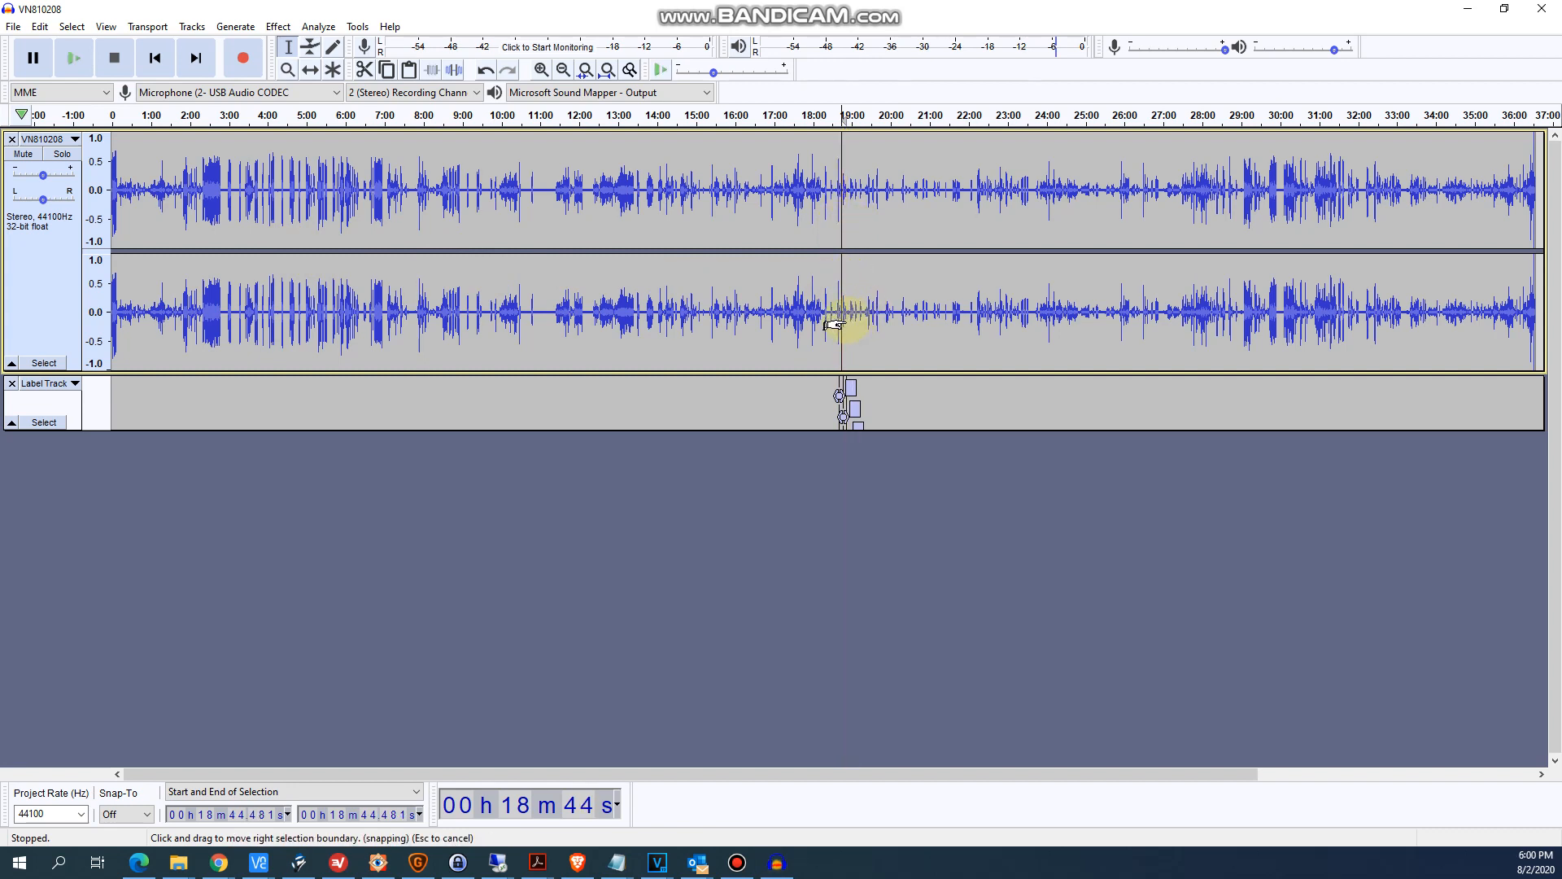
scroll(831, 325, "up", 5)
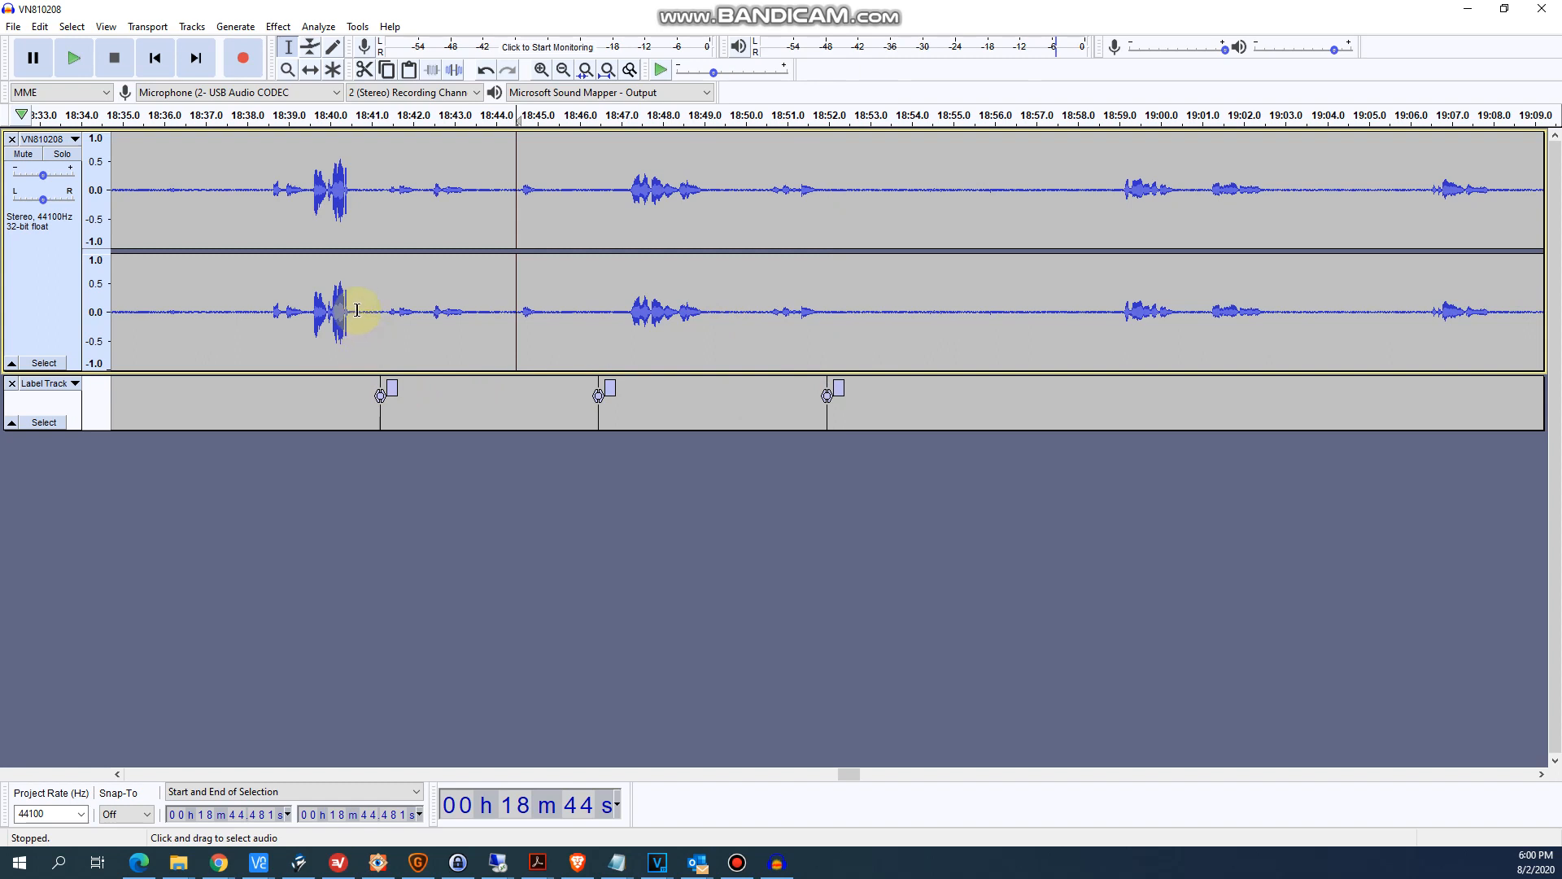
left_click_drag(357, 310, 311, 307)
left_click_drag(375, 395, 306, 394)
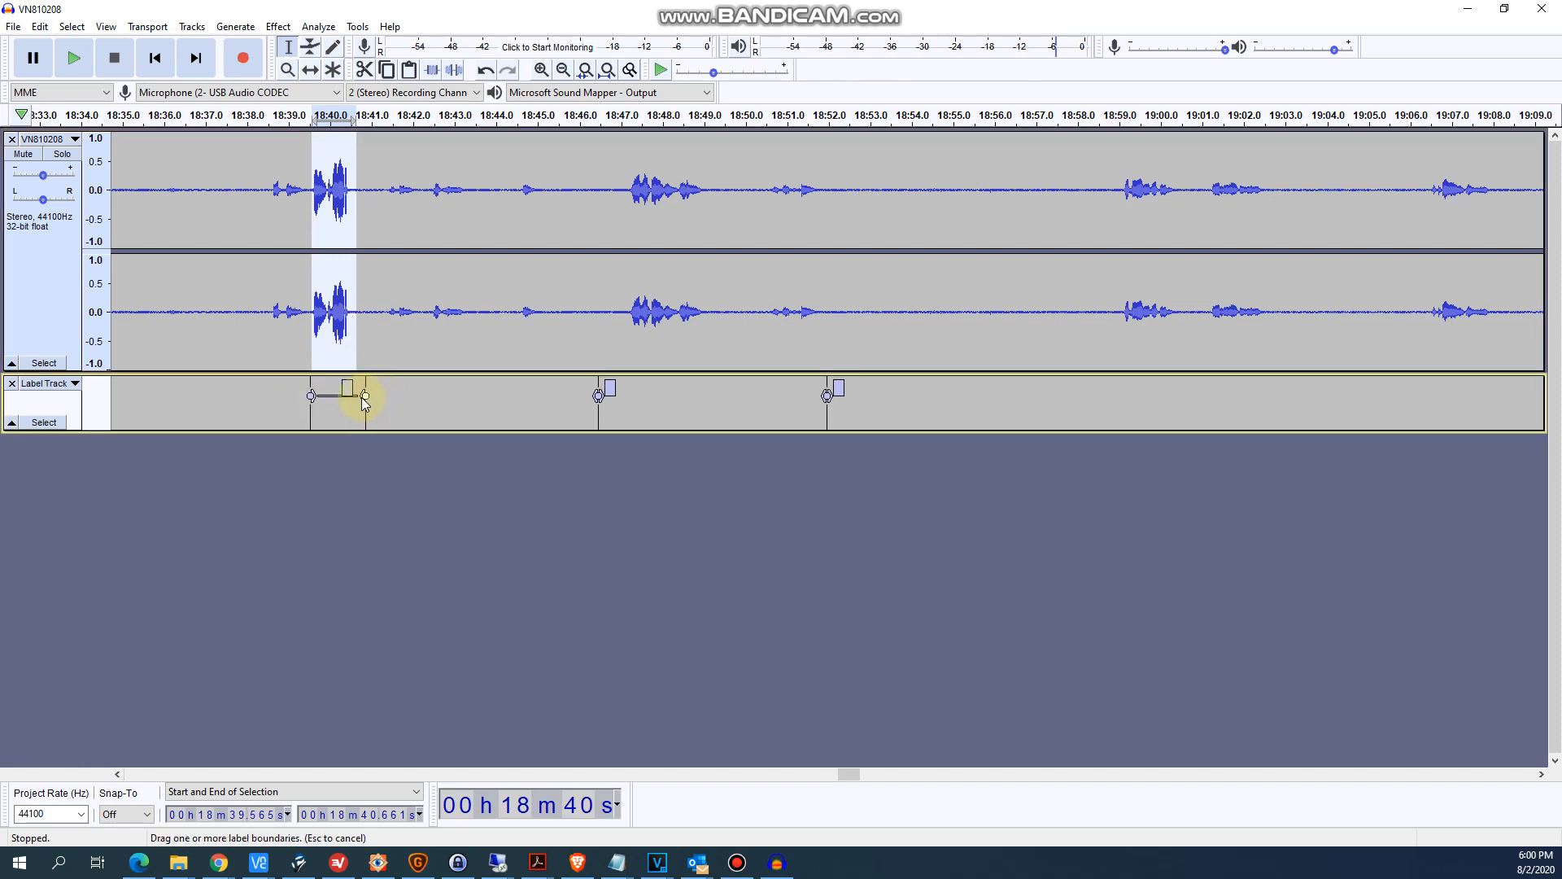
left_click_drag(356, 397, 354, 397)
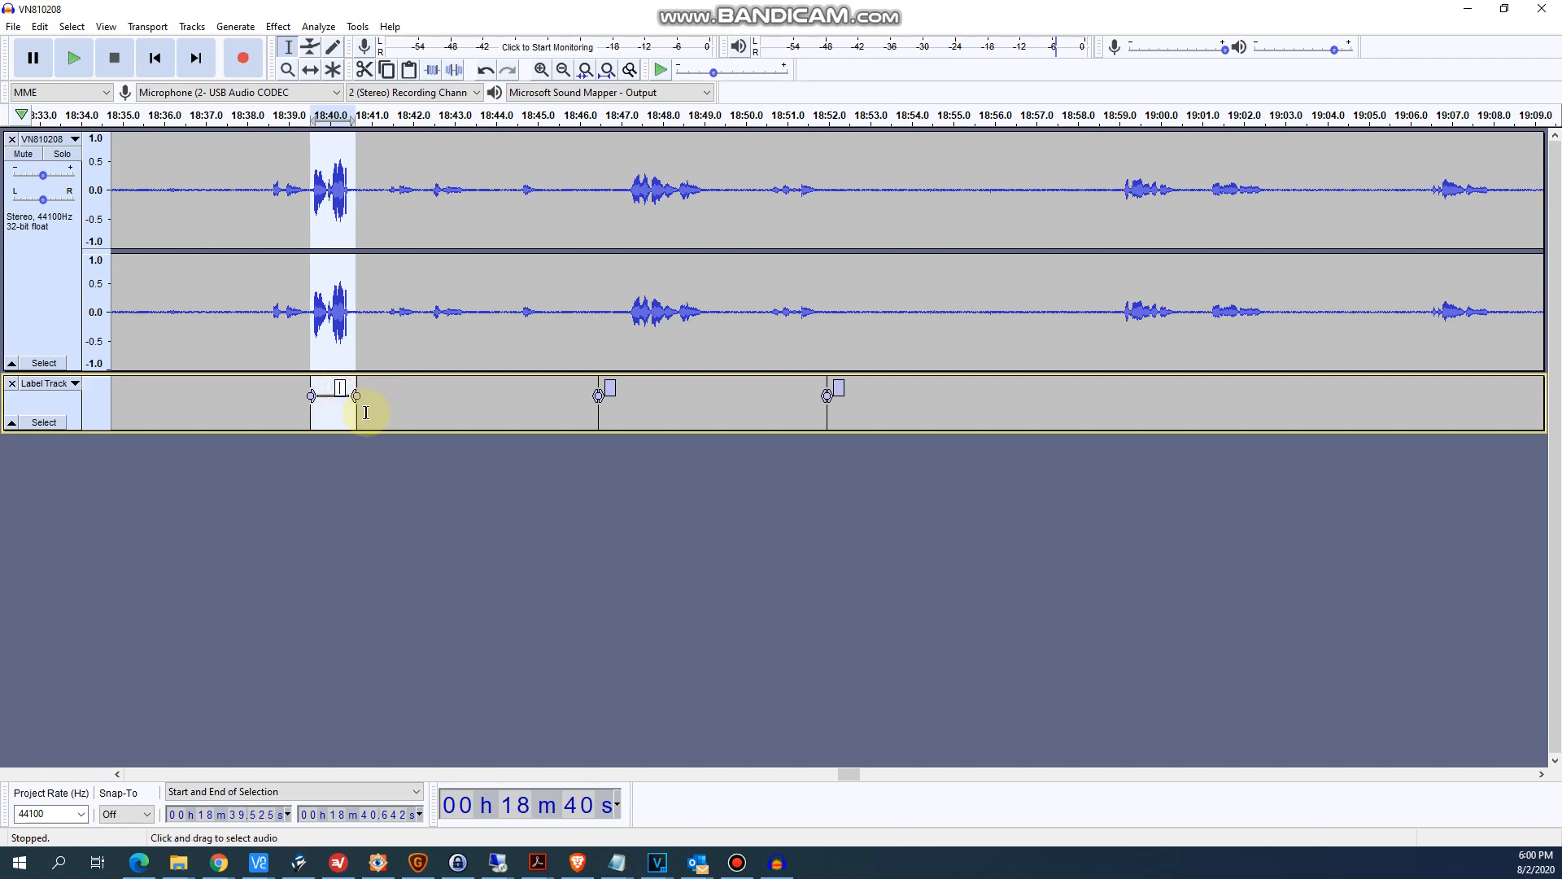
type("evp1")
left_click(456, 397)
- Stretch the second label over the sound from about 18:47.1 to 18:49.1 and name it evp2
left_click_drag(629, 303, 707, 296)
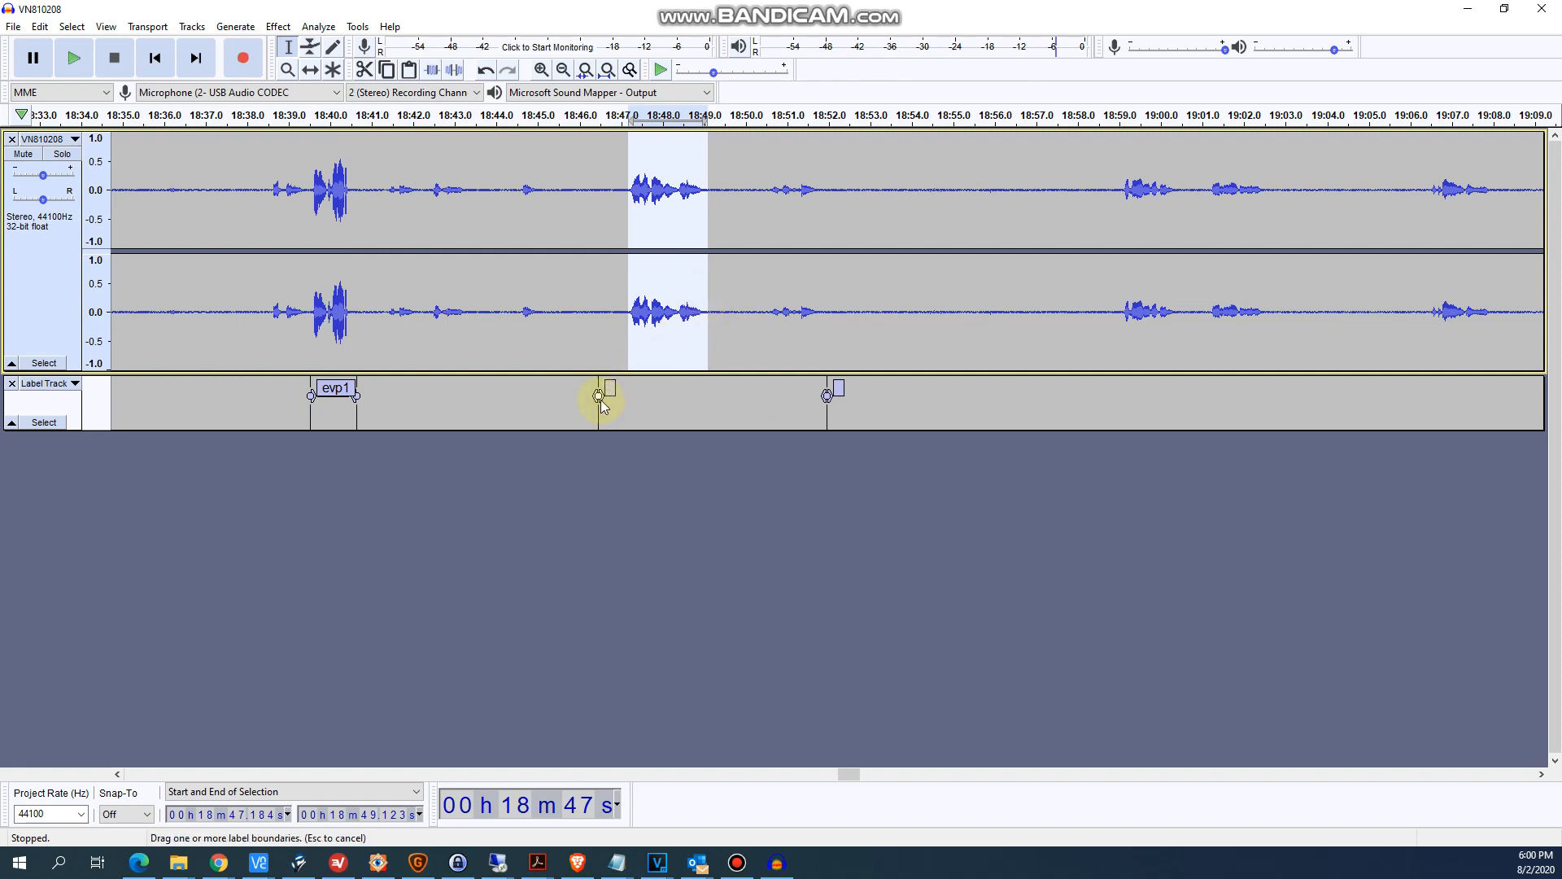
left_click_drag(599, 399, 632, 395)
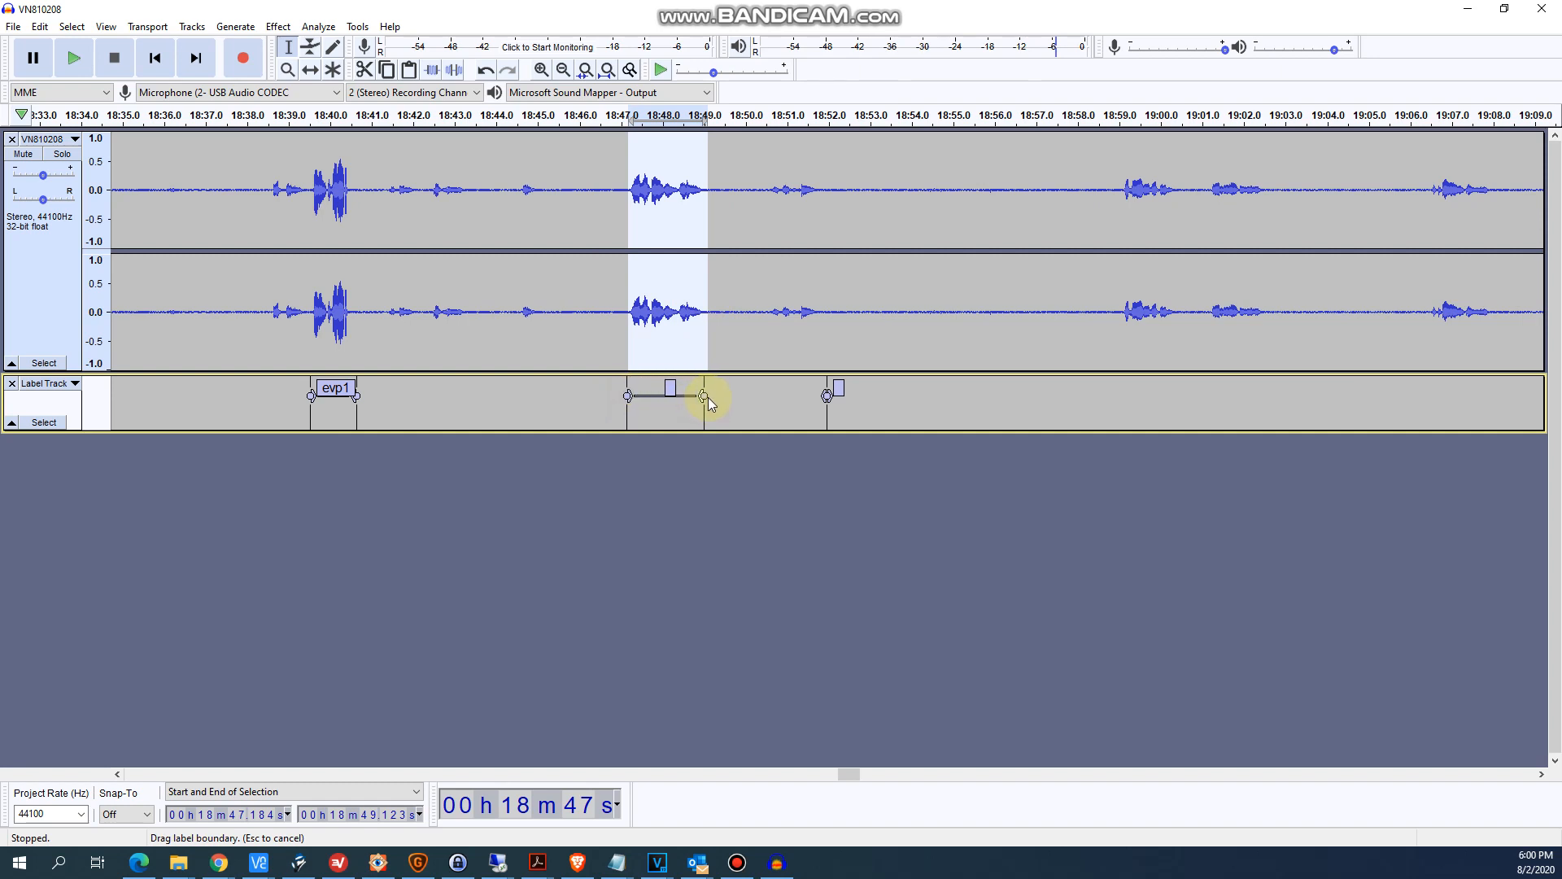
left_click(674, 390)
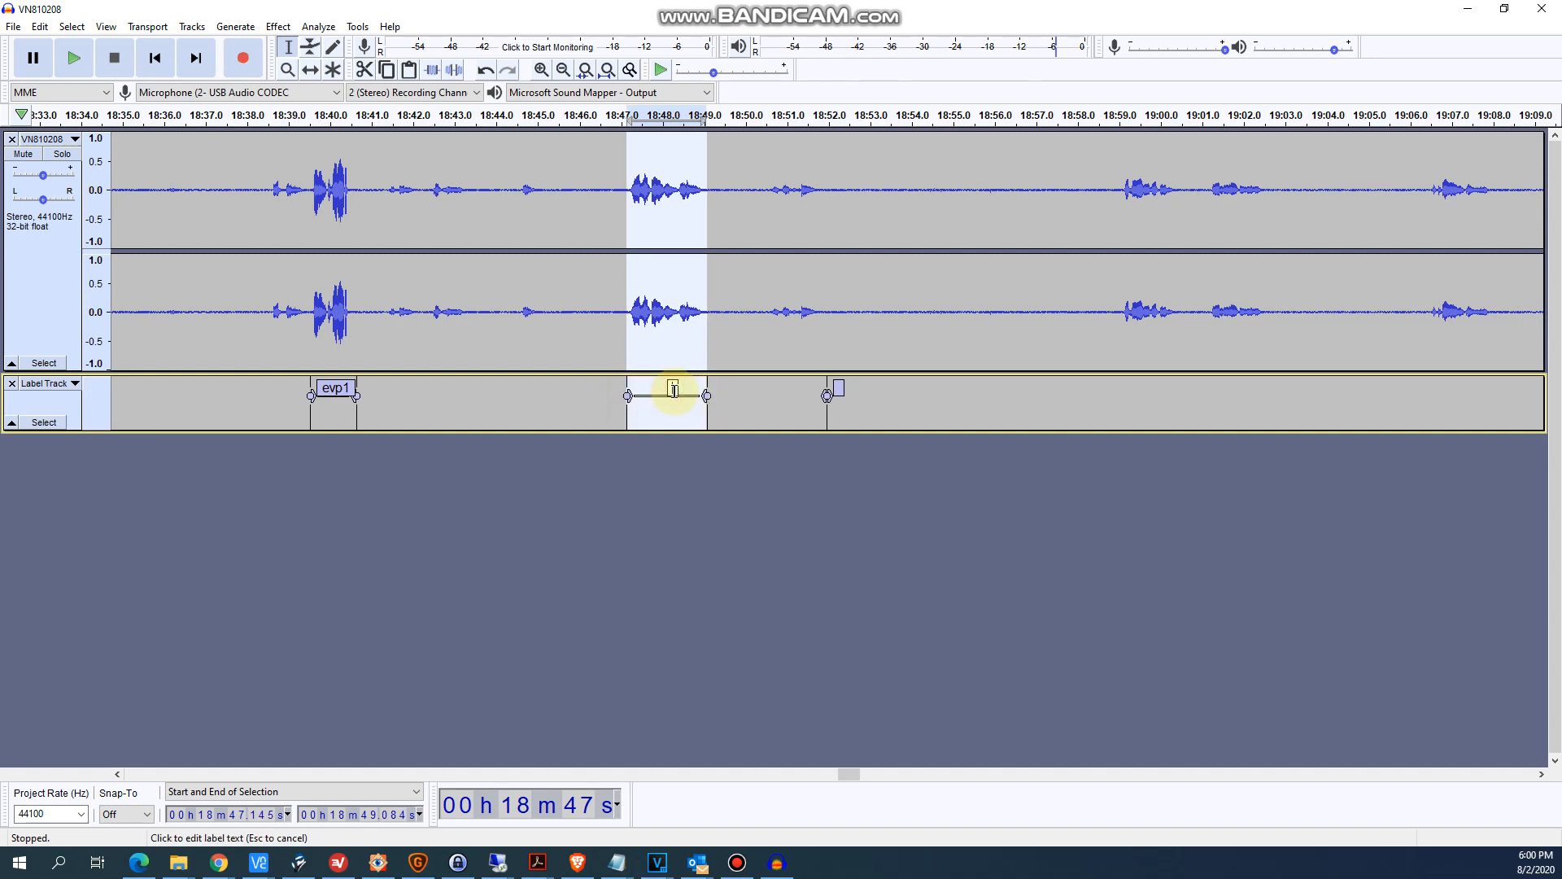
type("evp2")
left_click(783, 337)
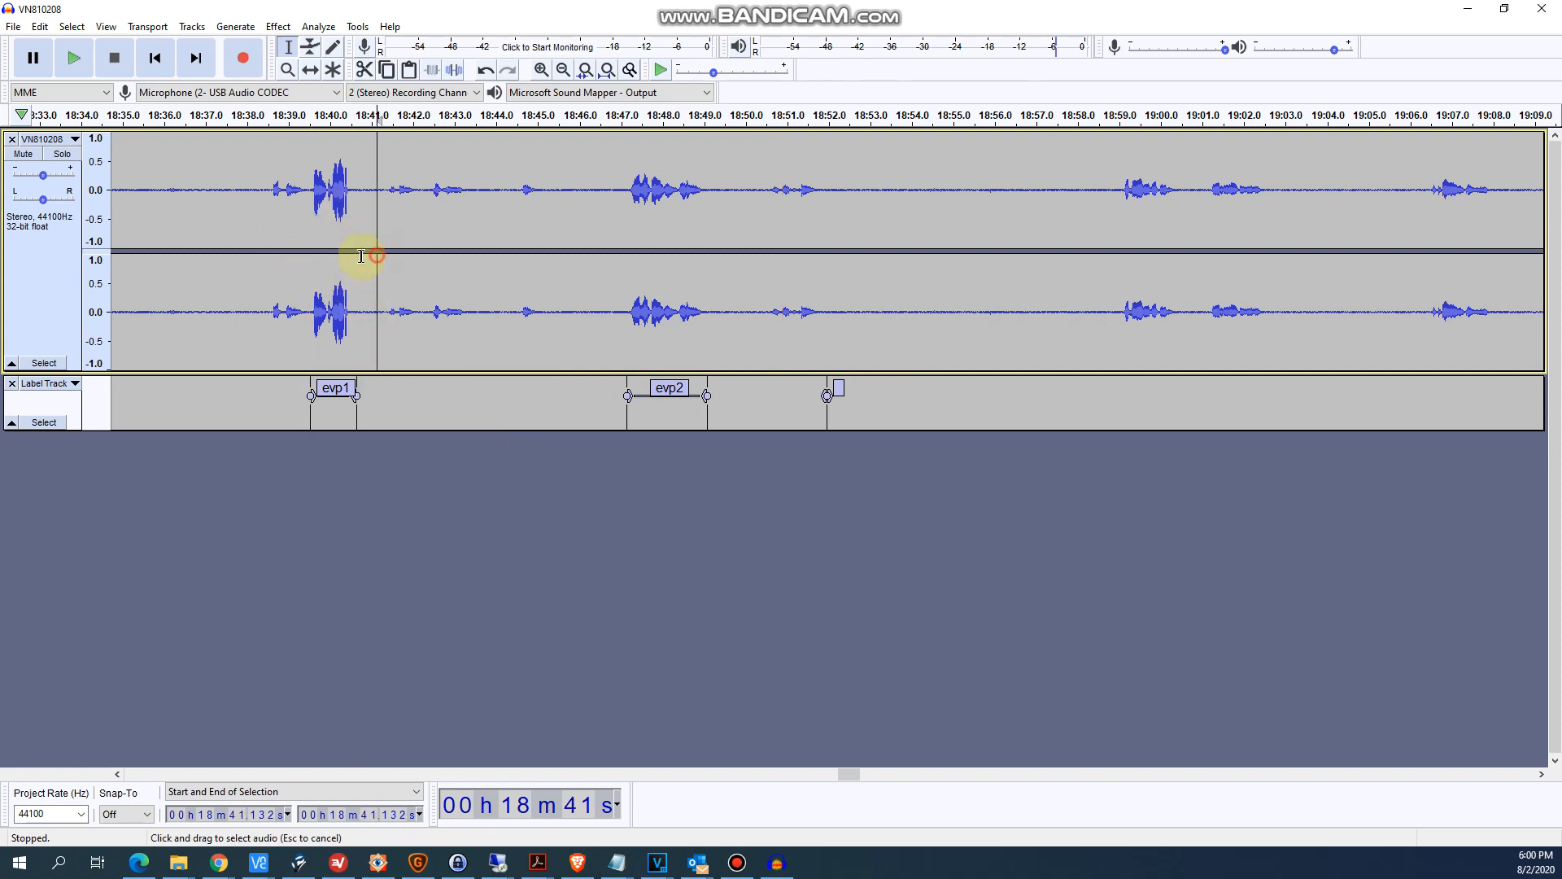
- Select the audio above the evp1 label, from about 18:39.4 to 18:40.8, and copy it
left_click_drag(377, 255, 307, 260)
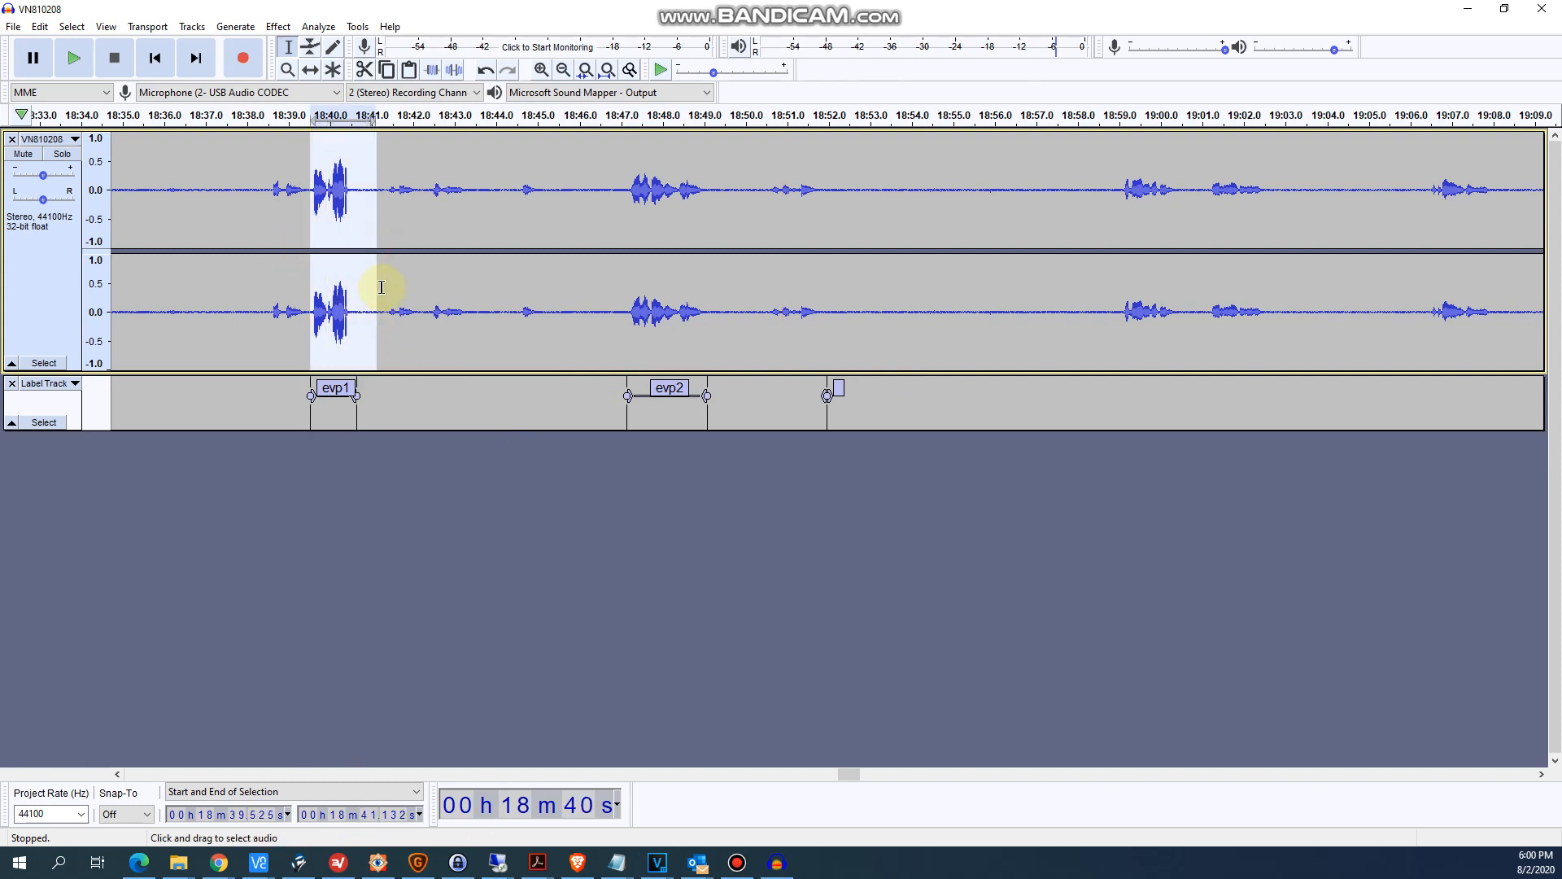
left_click(425, 237)
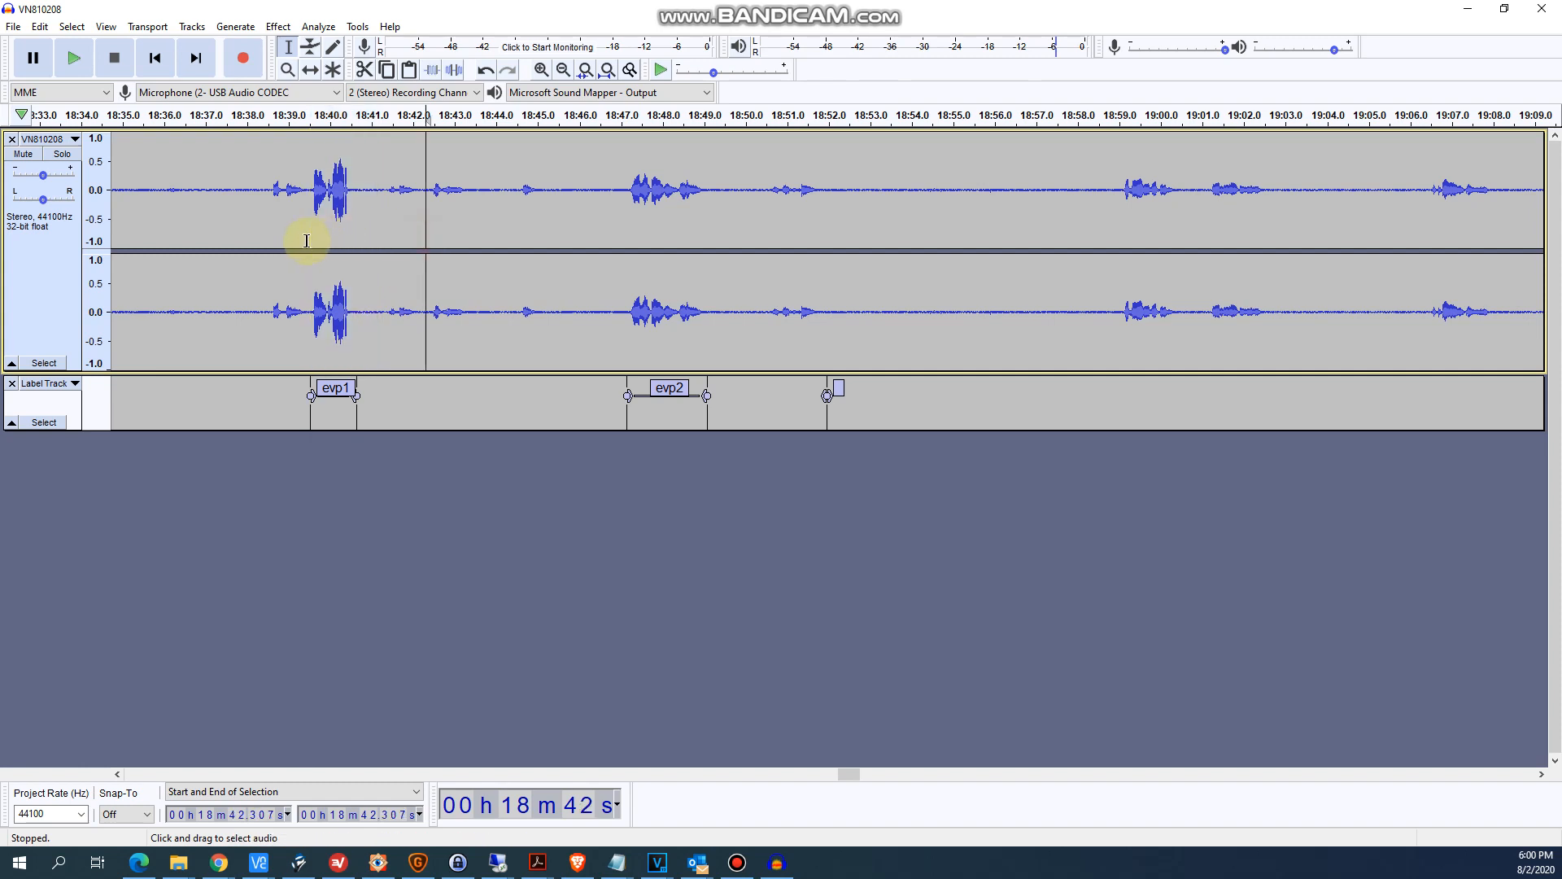
left_click_drag(306, 240, 360, 251)
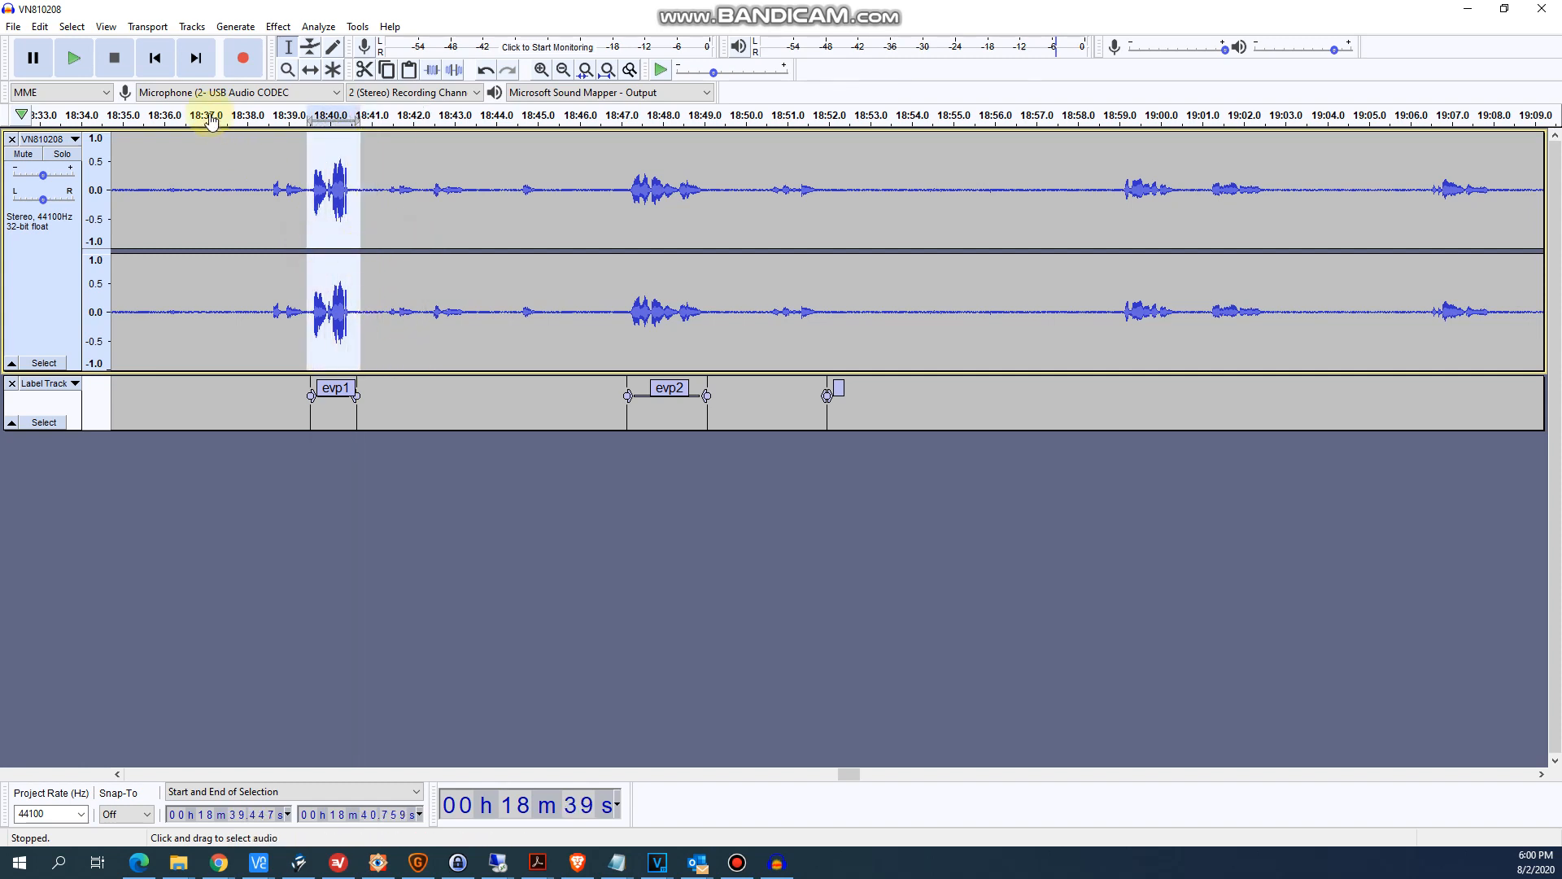
left_click(40, 27)
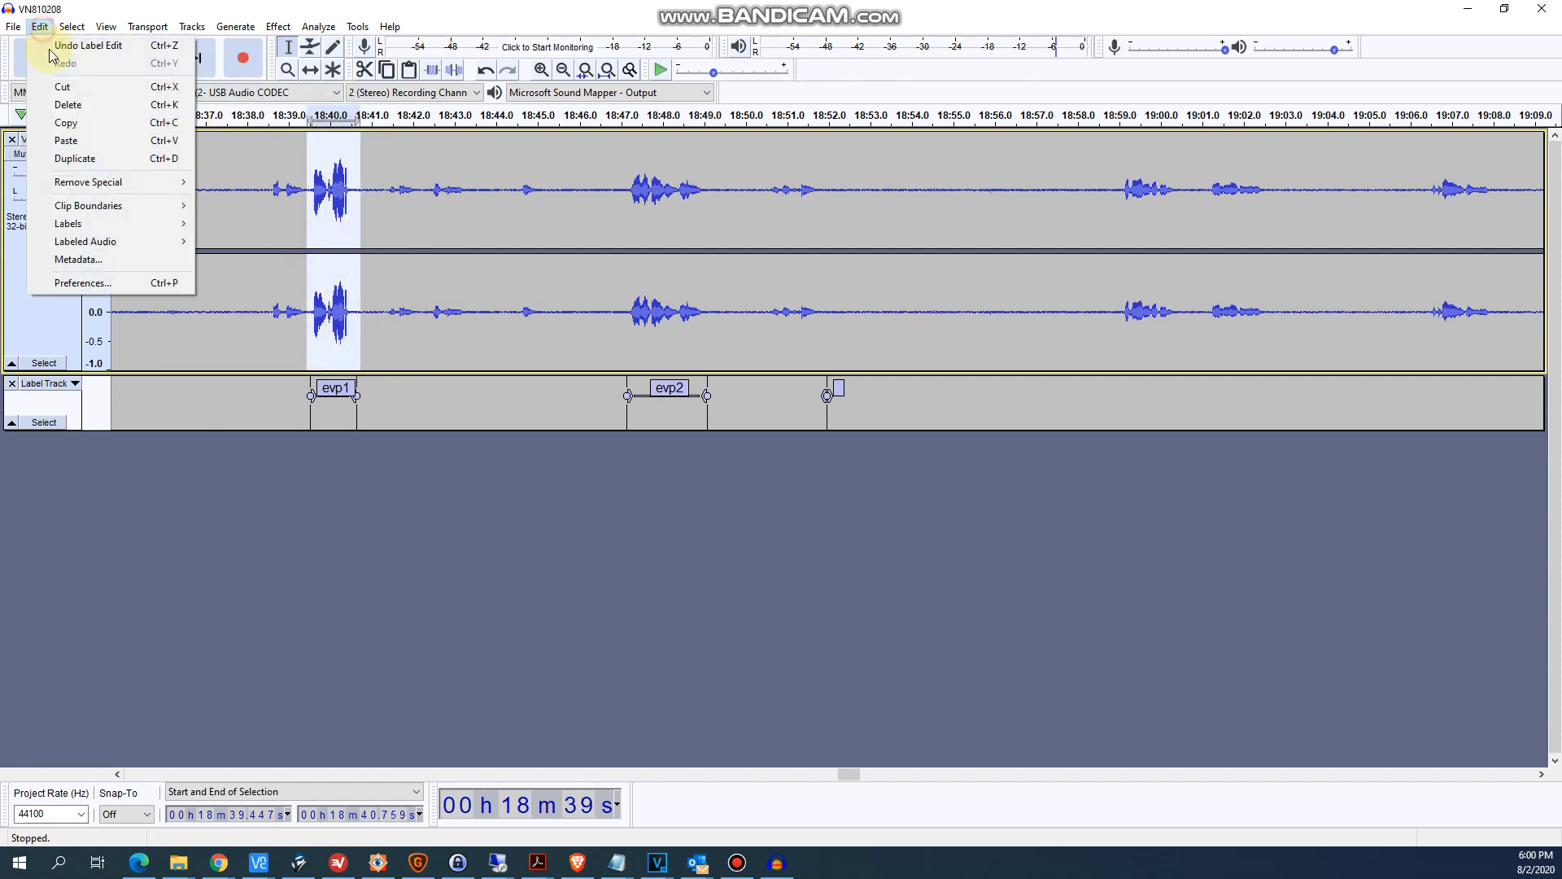
left_click(73, 130)
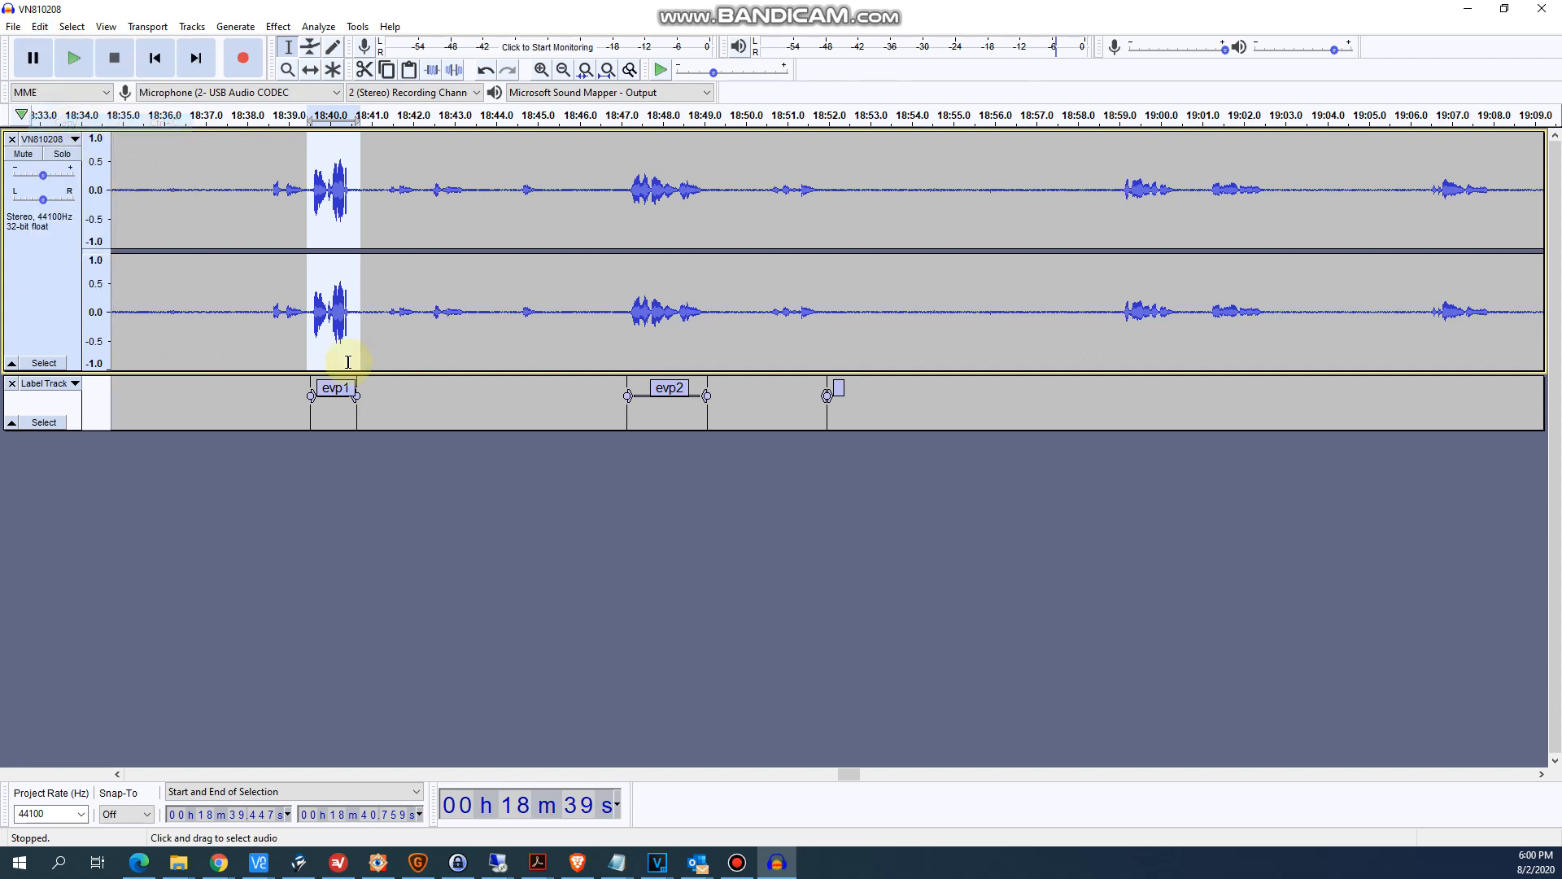
- Paste the copied evp1 audio into a new track starting at 0 seconds
left_click(275, 536)
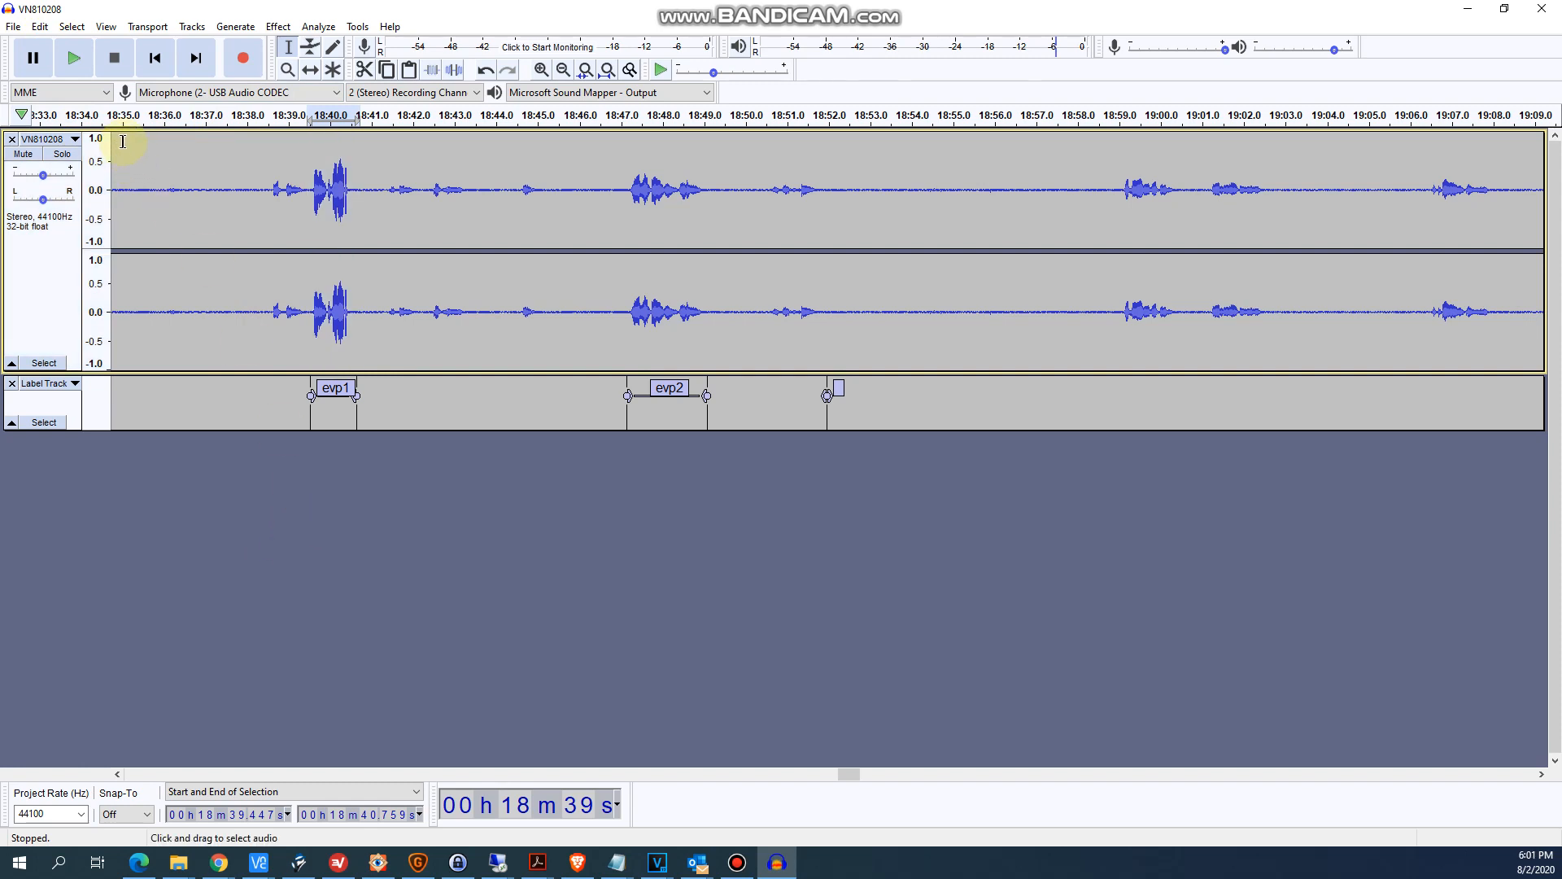
left_click(39, 26)
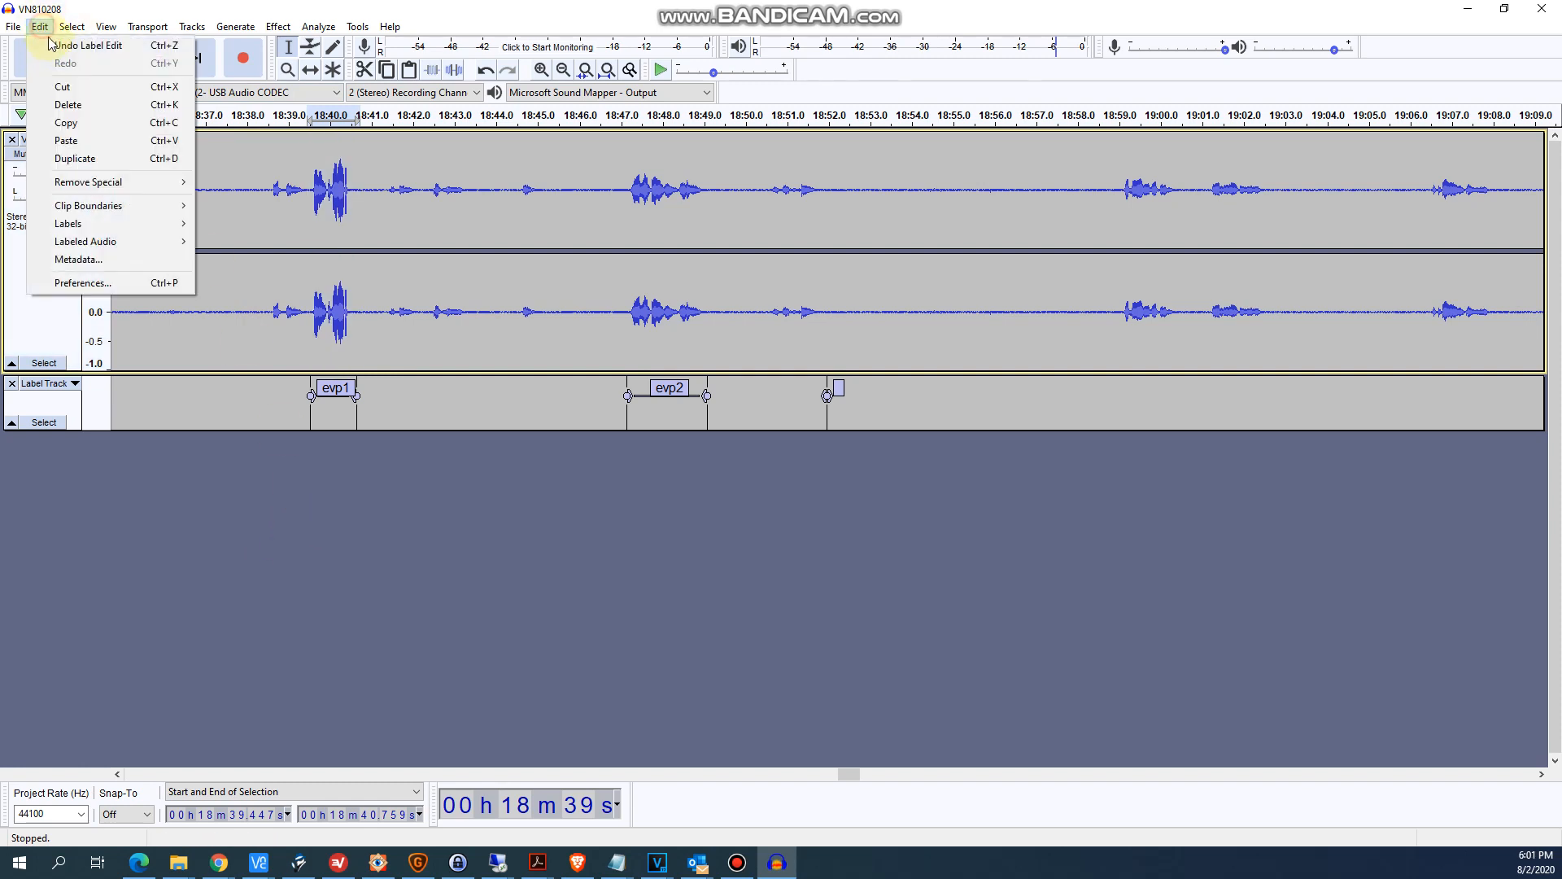
left_click(65, 140)
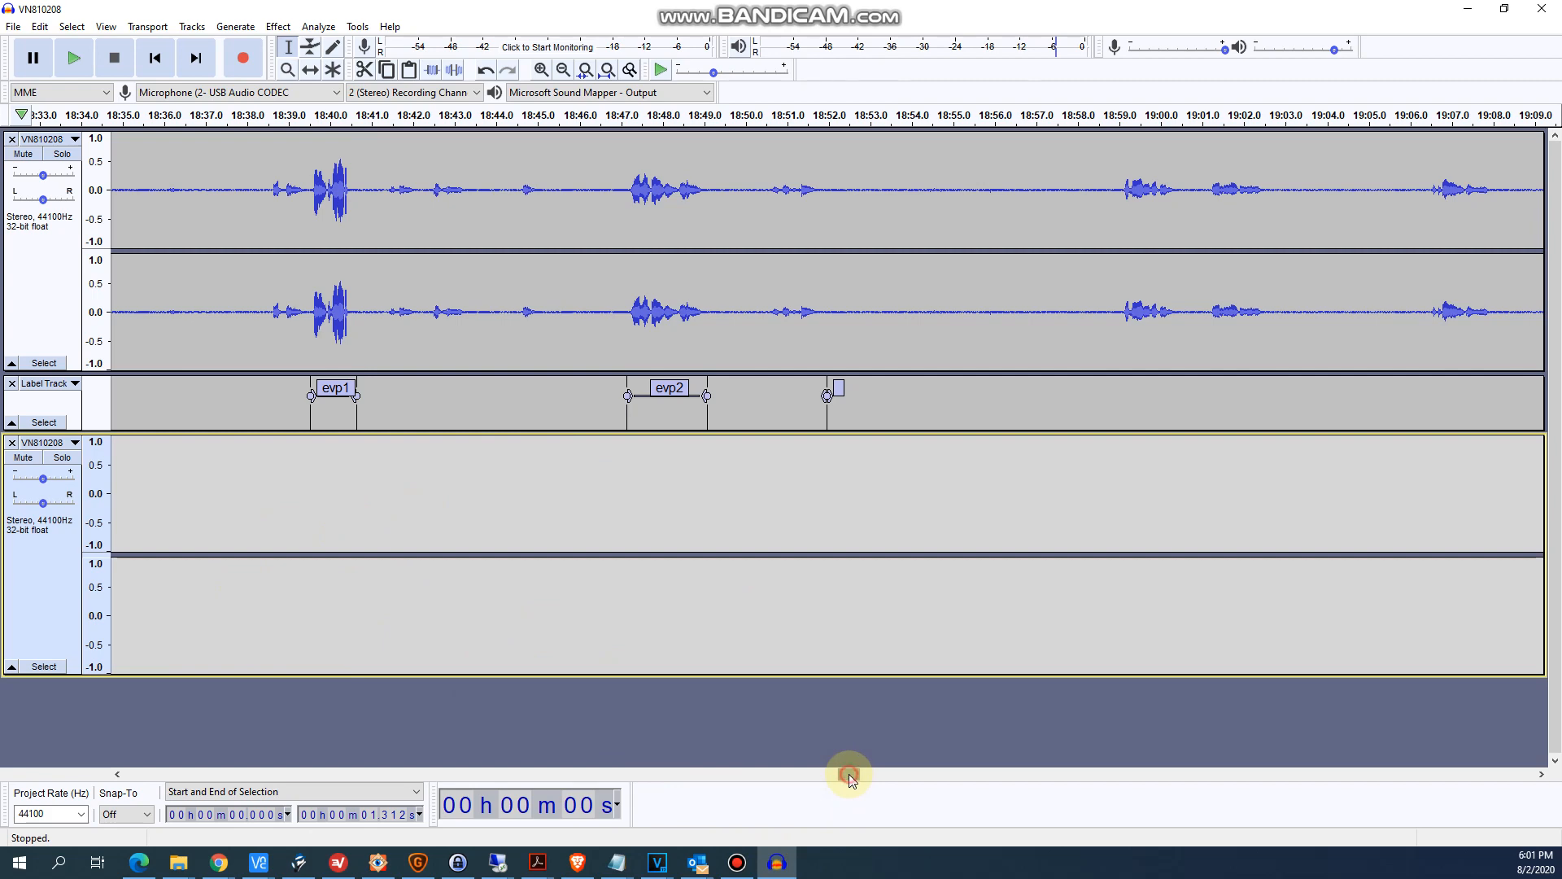
left_click_drag(848, 774, 124, 758)
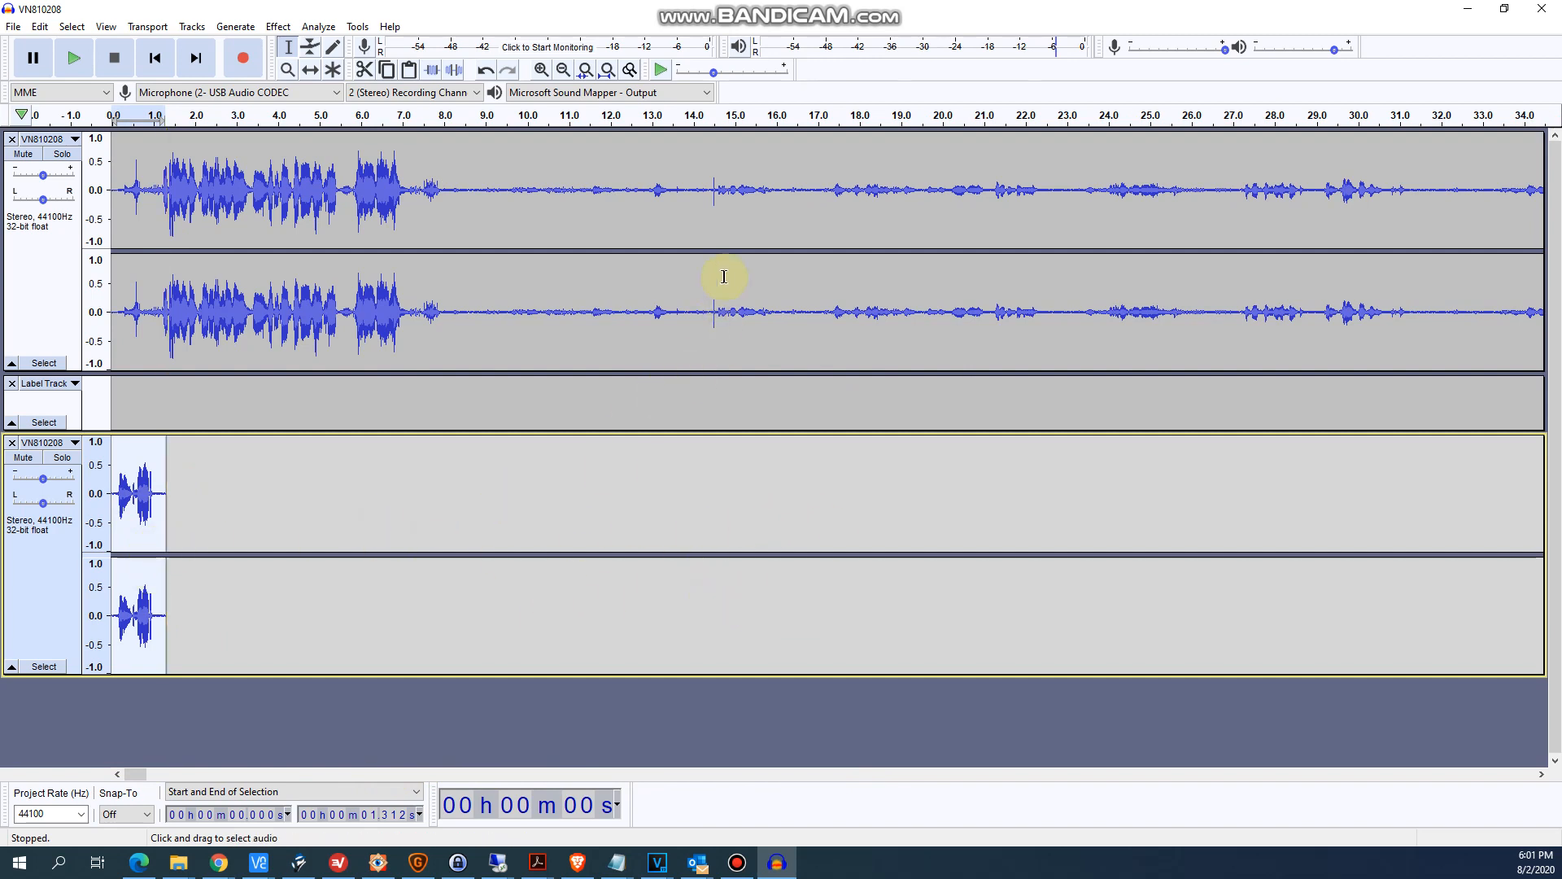
- Select the original recording's audio above the evp2 label, from about 18:47.3 to 18:49.0, and copy it
left_click(796, 211)
left_click(801, 218)
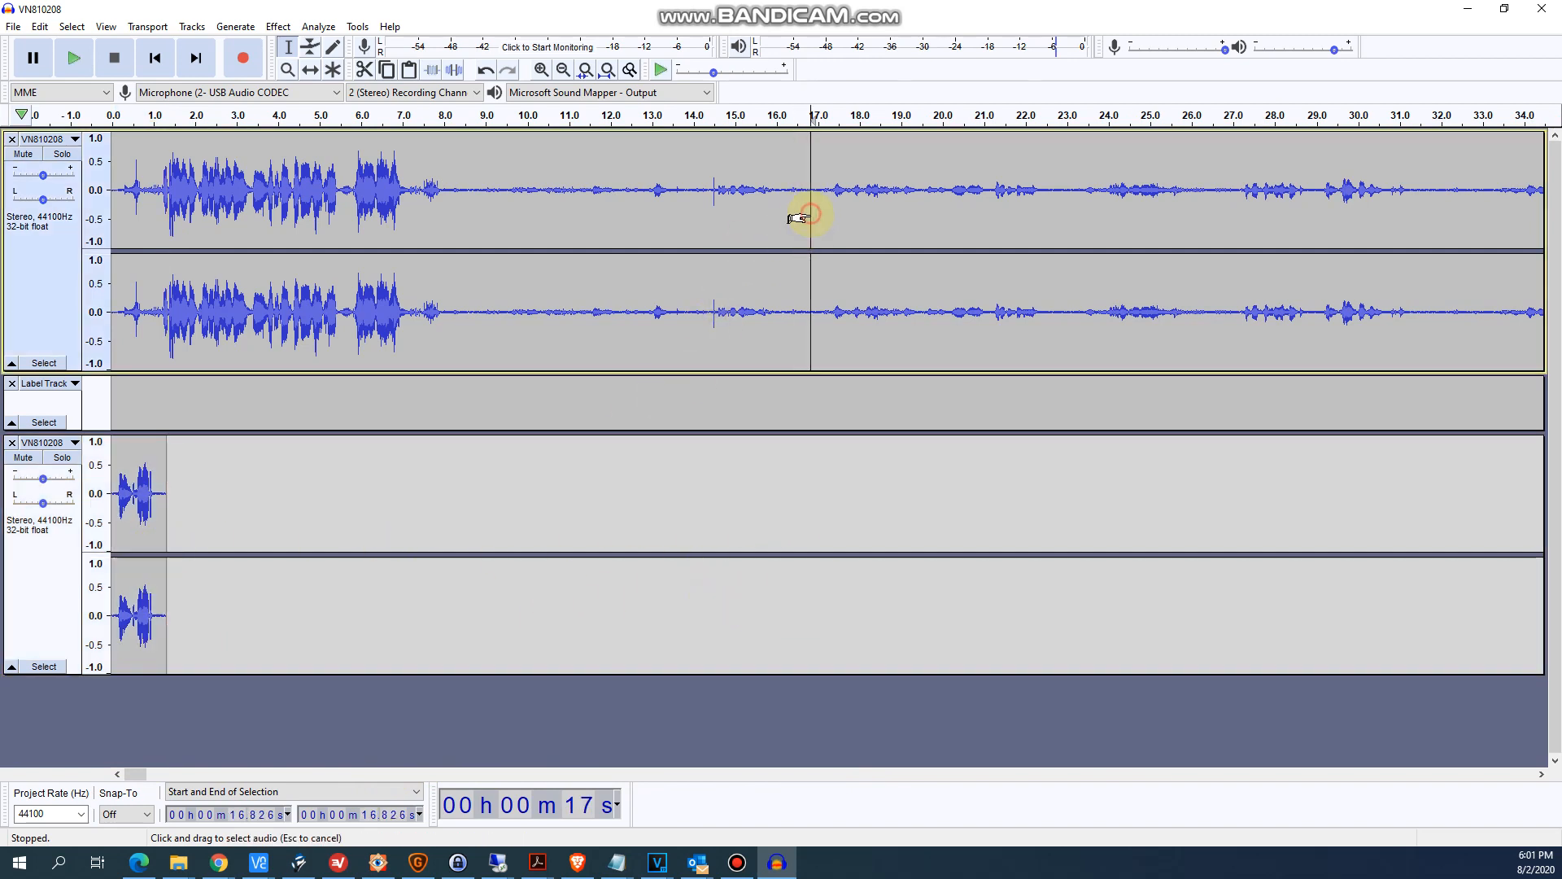
key("ctrl+3")
key("ctrl+3")
key("ctrl+3")
key("ctrl+3")
key("ctrl+3")
key("ctrl+3")
key("ctrl+3")
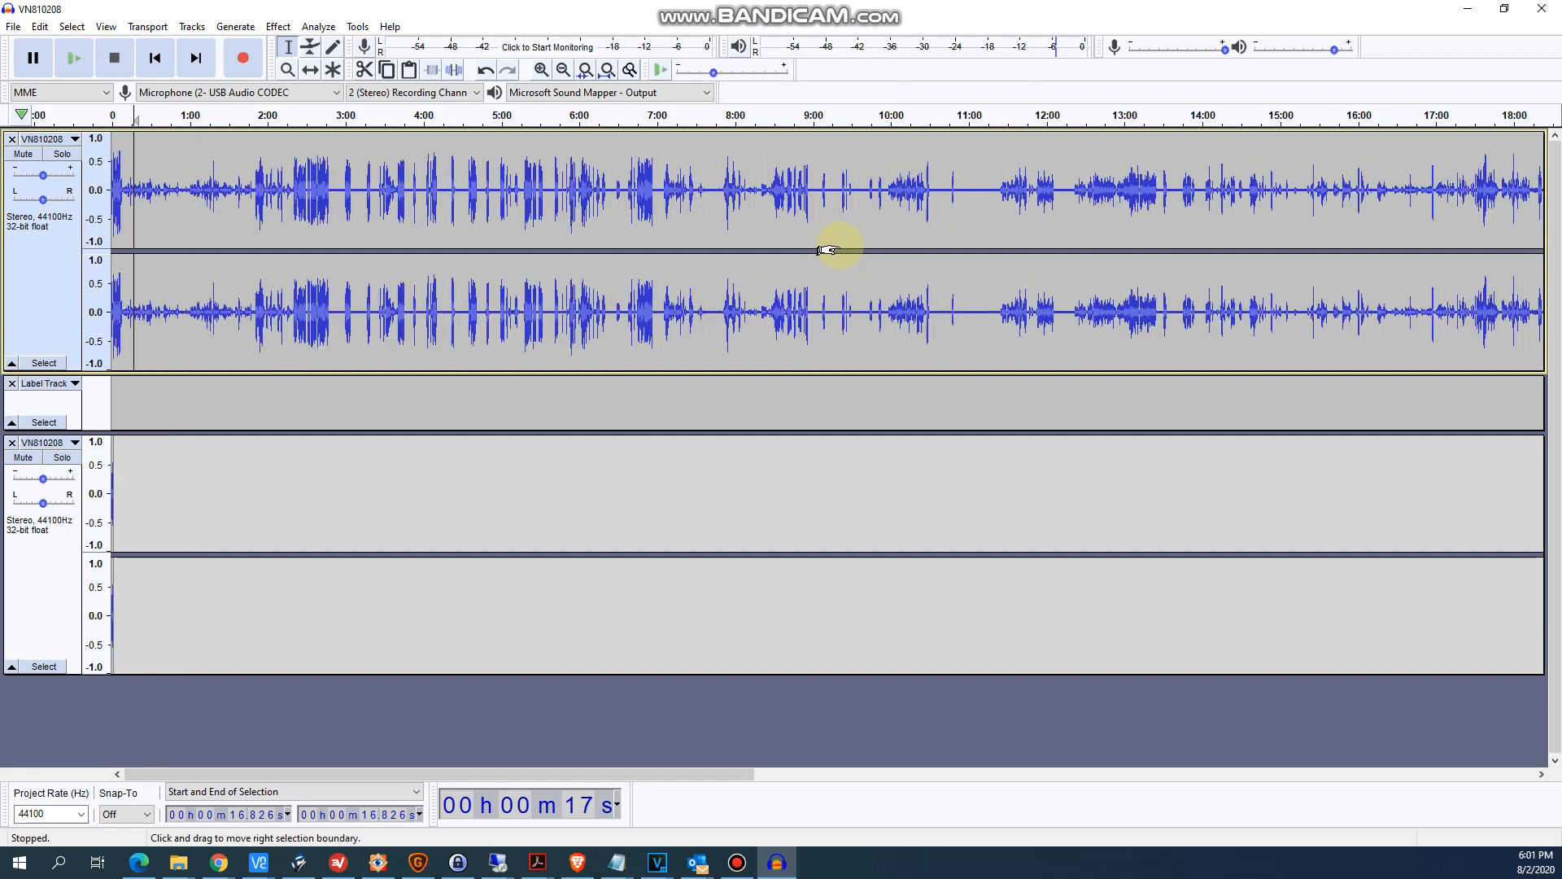
left_click(486, 330)
key("ctrl+1")
key("ctrl+1")
key("ctrl+1")
key("ctrl+1")
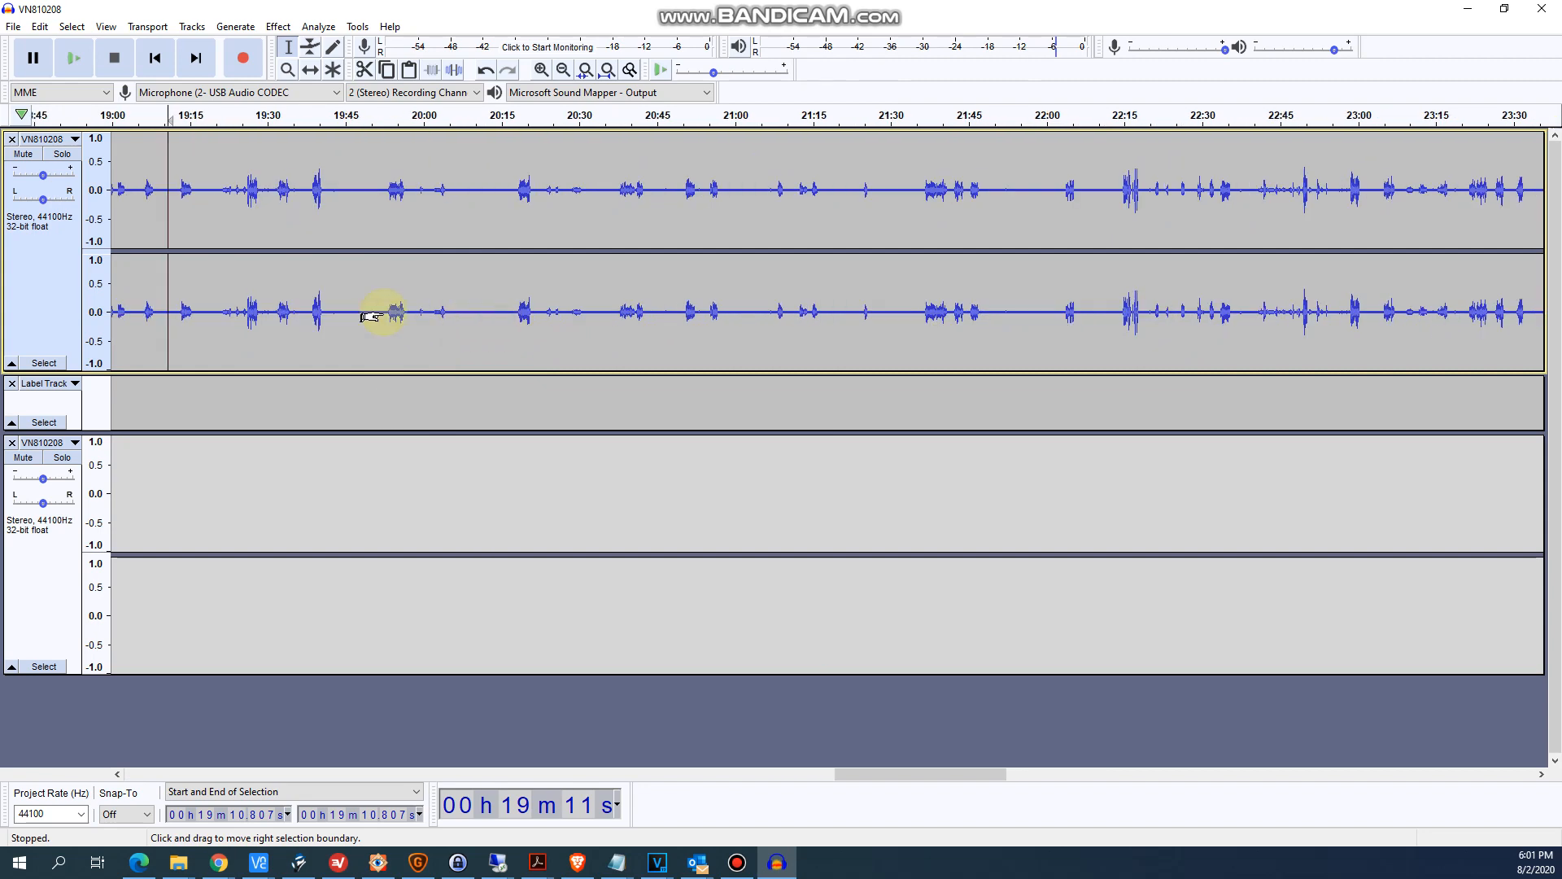
left_click_drag(854, 770, 784, 759)
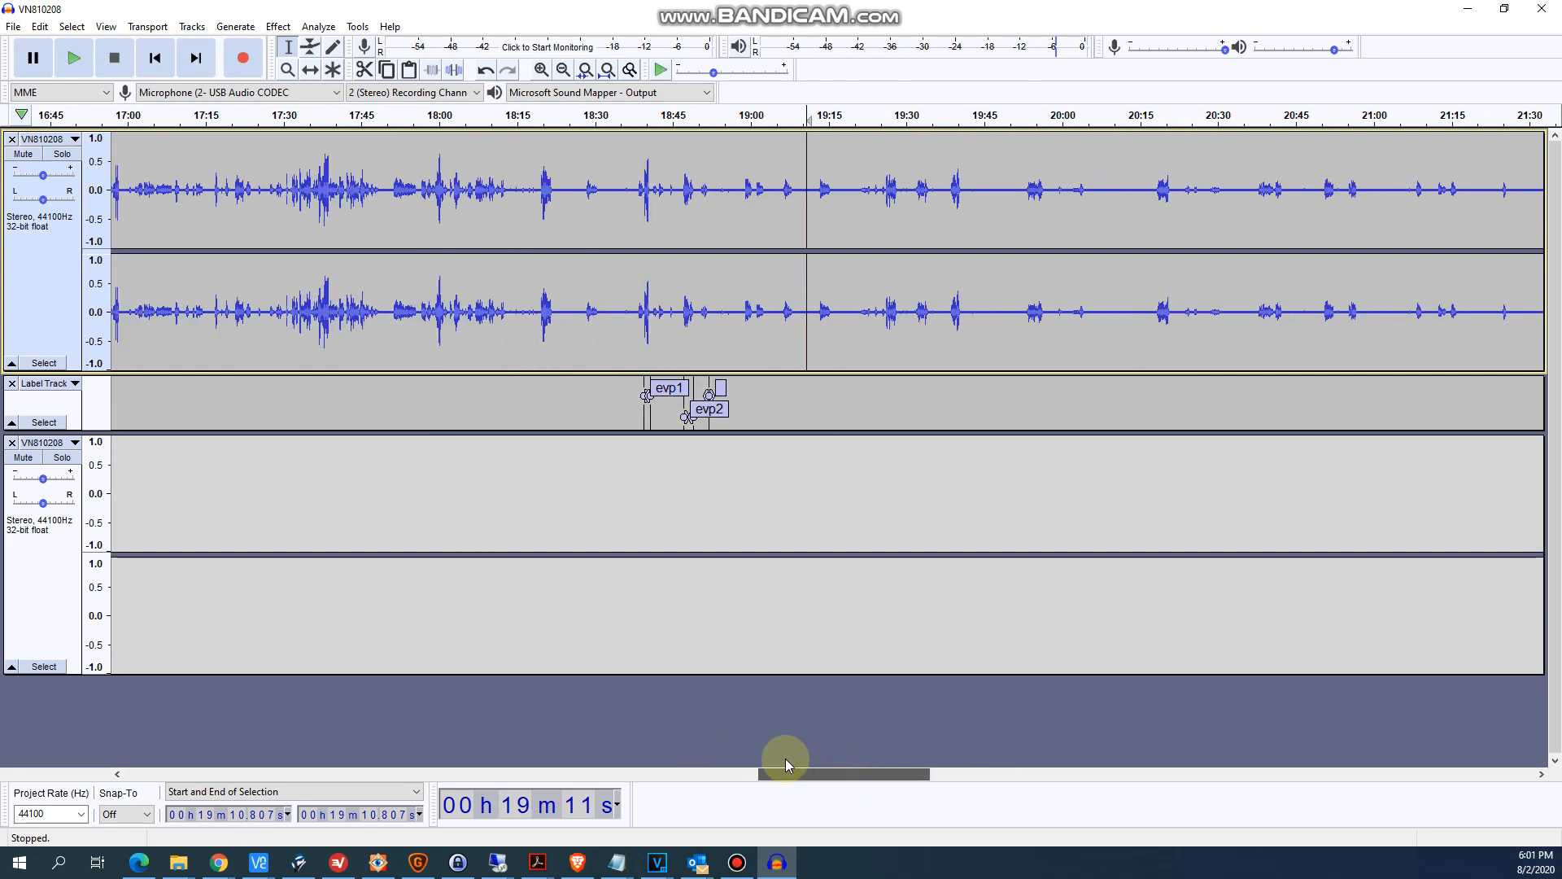
left_click(682, 340)
key("ctrl+1")
key("ctrl+1")
key("ctrl+1")
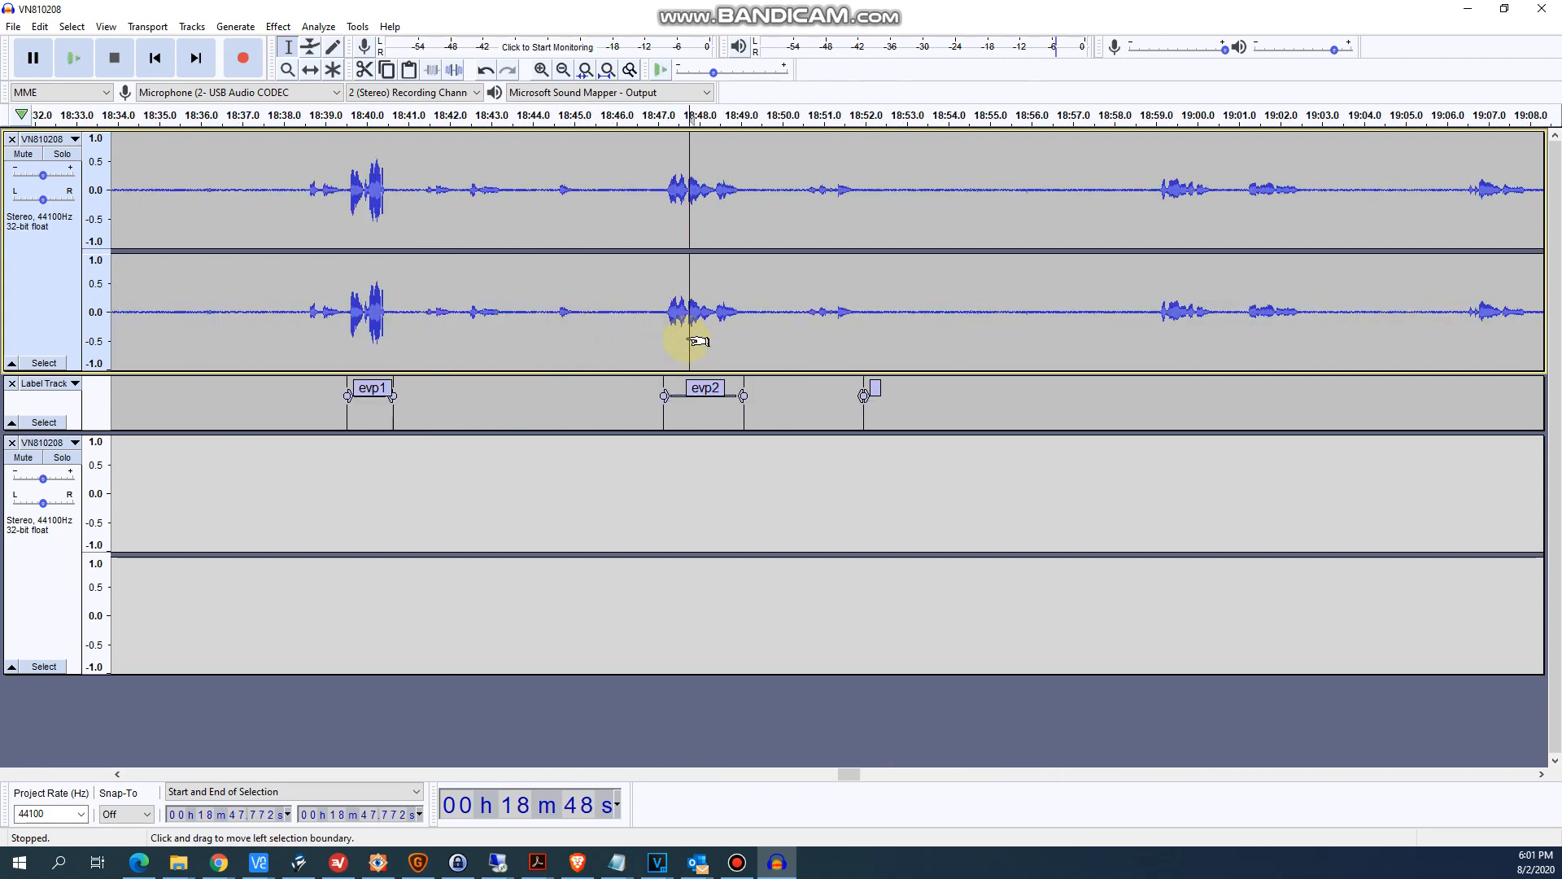
key("ctrl+1")
left_click(650, 293)
left_click_drag(650, 293, 793, 304)
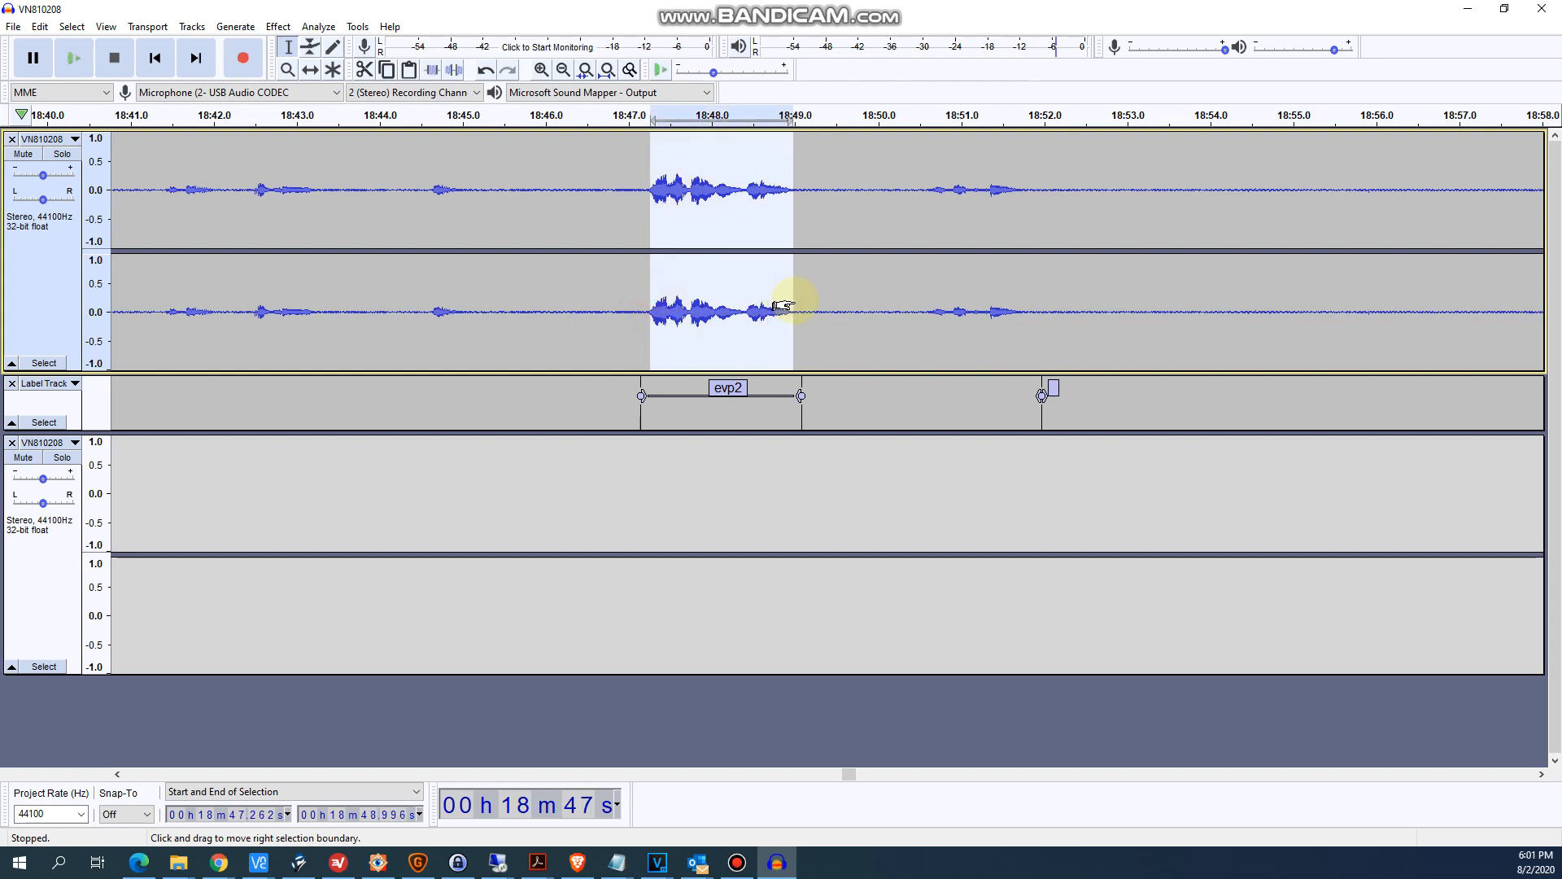
- Paste the copied evp2 audio into the third track after the evp1 clip, starting at about 2.3 seconds
left_click(178, 492)
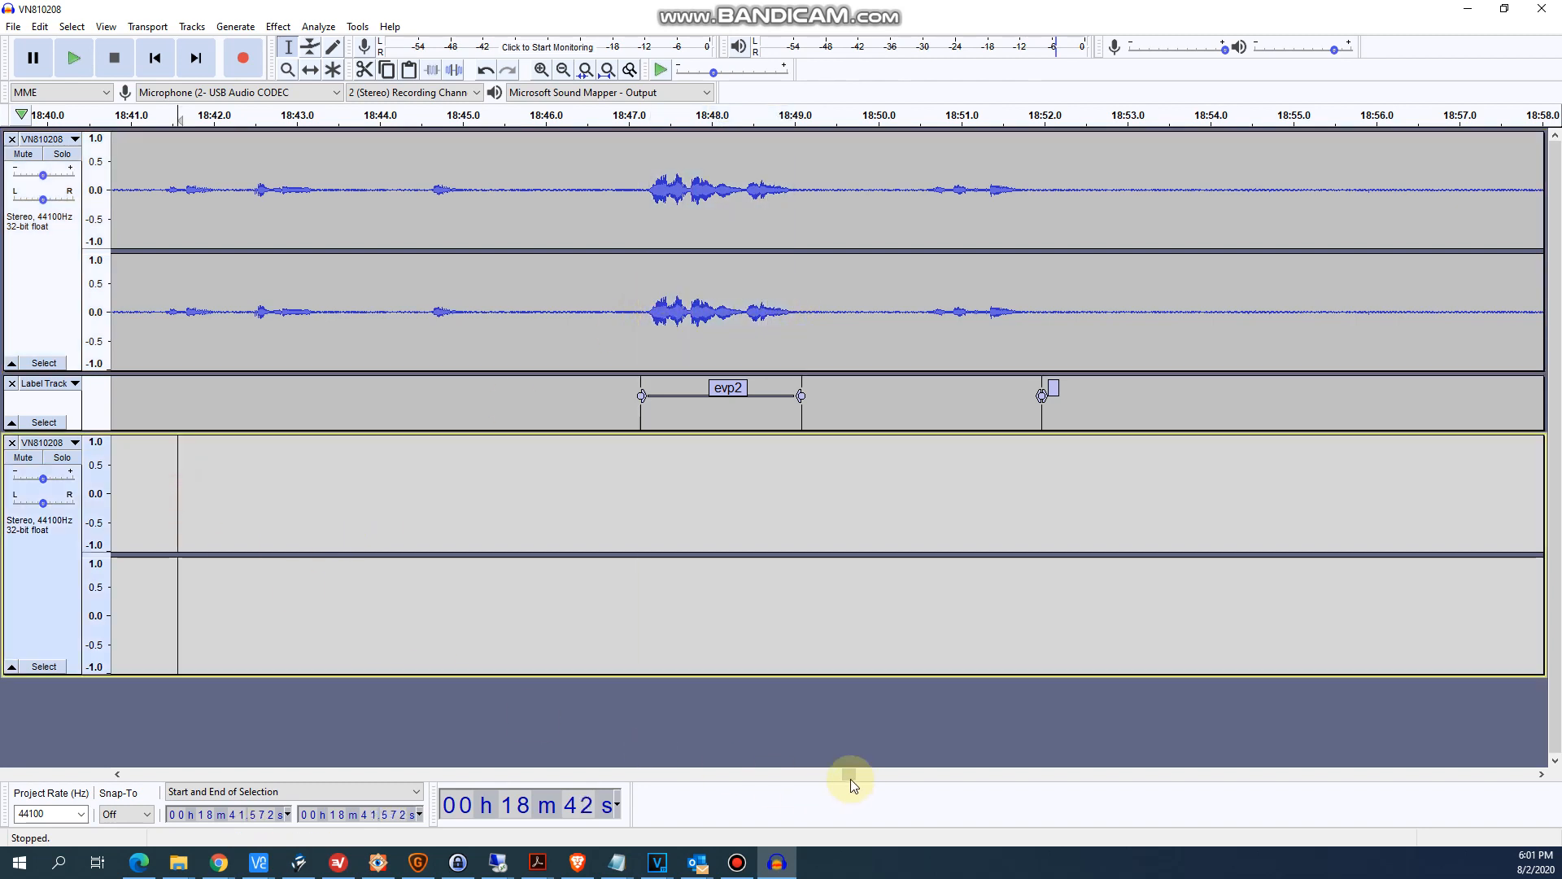
left_click_drag(822, 777, 121, 774)
left_click(300, 570)
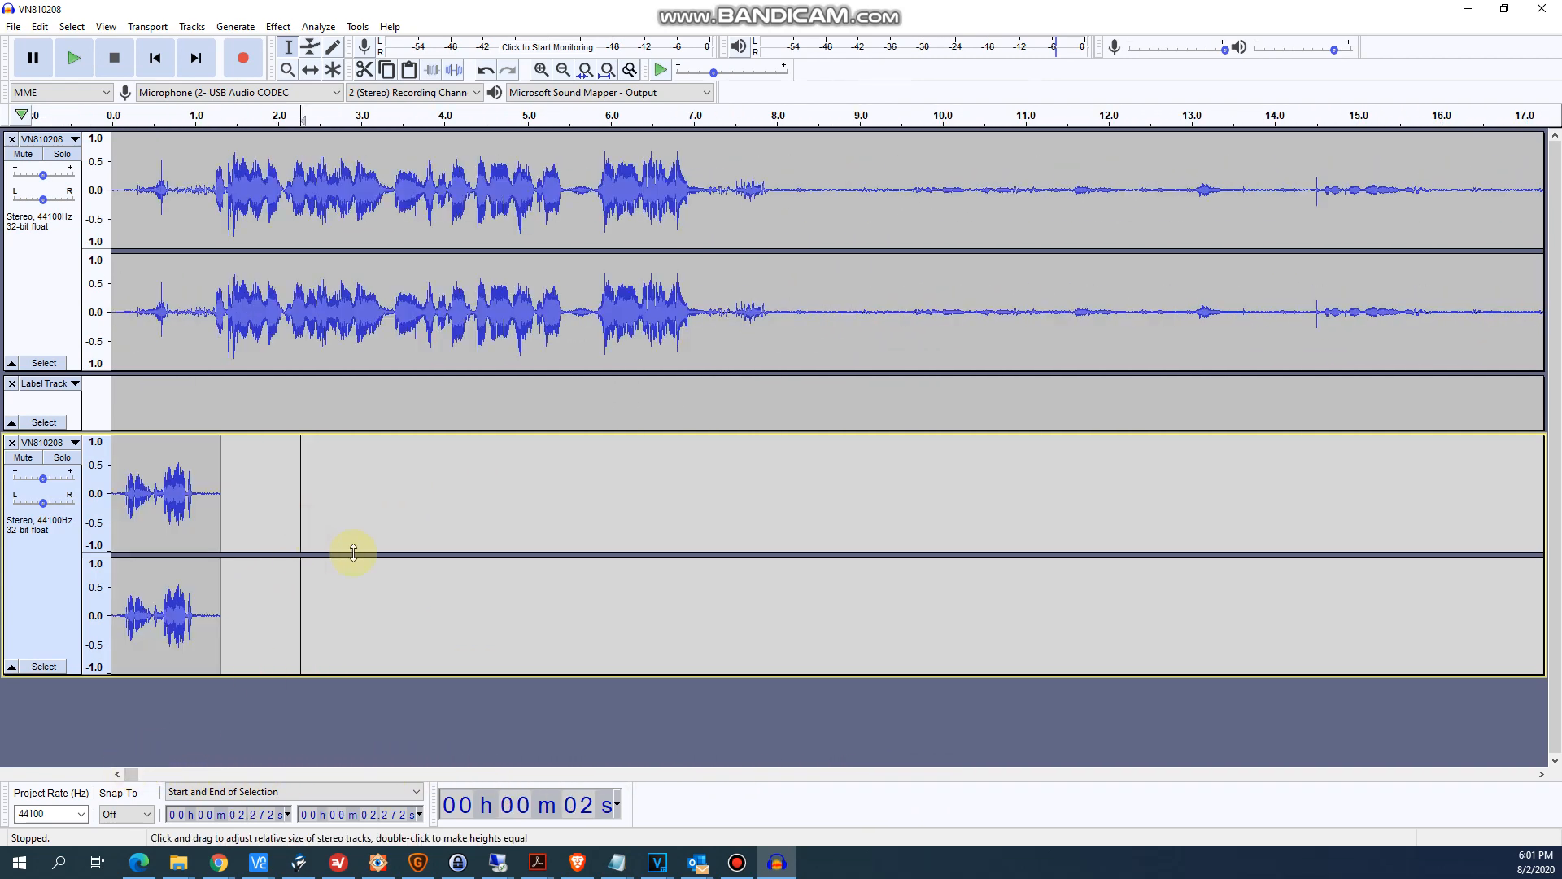
left_click_drag(300, 570, 444, 603)
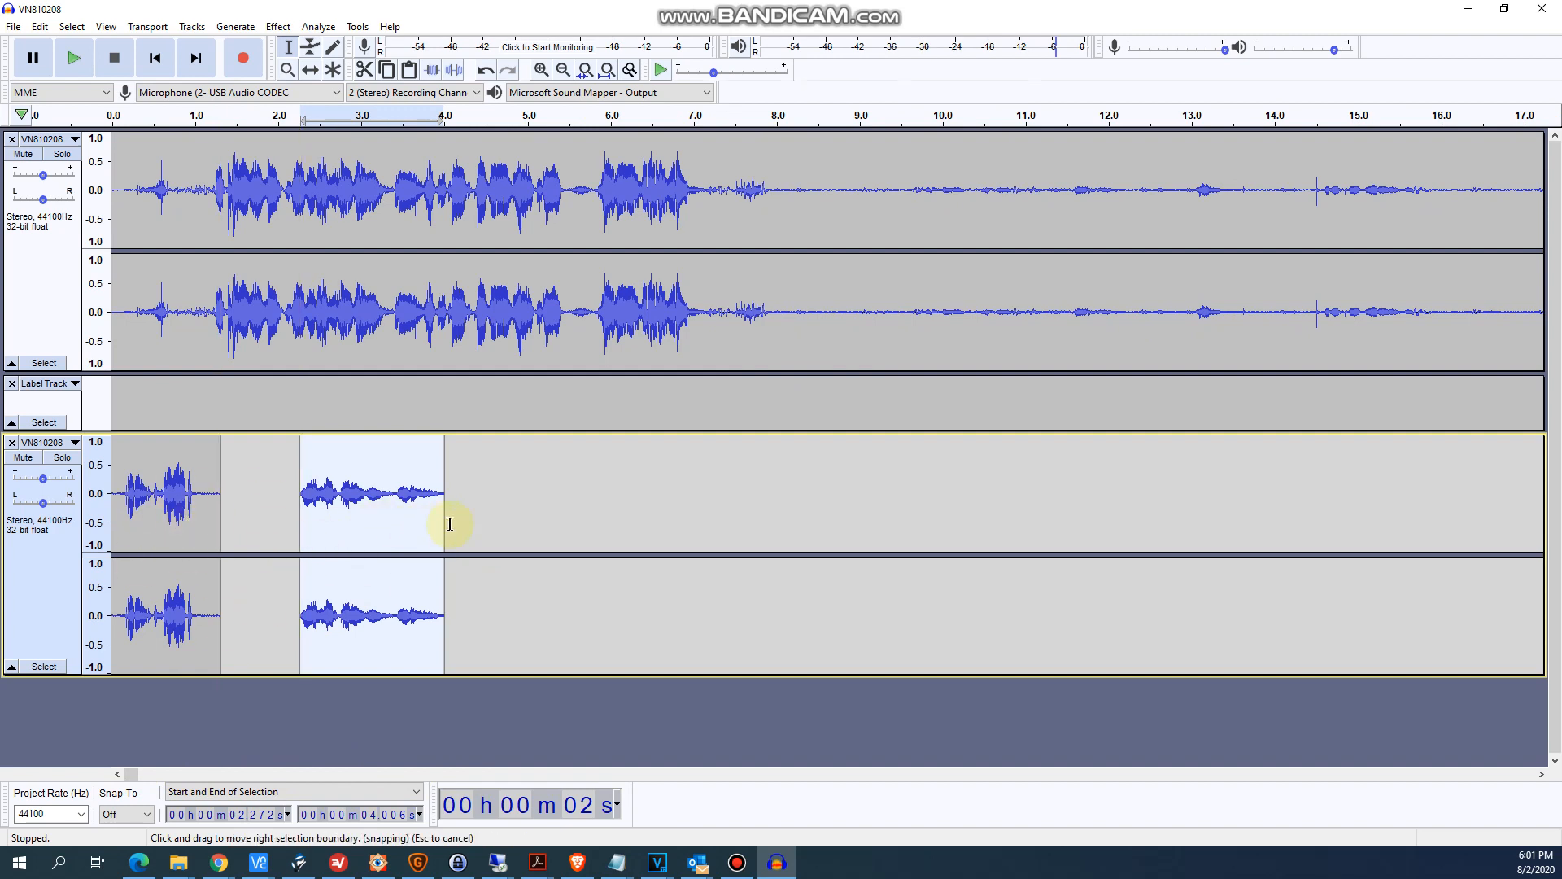
- Export only the evp1 clip, from 0 to about 1.3 seconds in the third track, as WAV (Microsoft) file "cool clip" in the Catches folder
left_click_drag(460, 525, 108, 521)
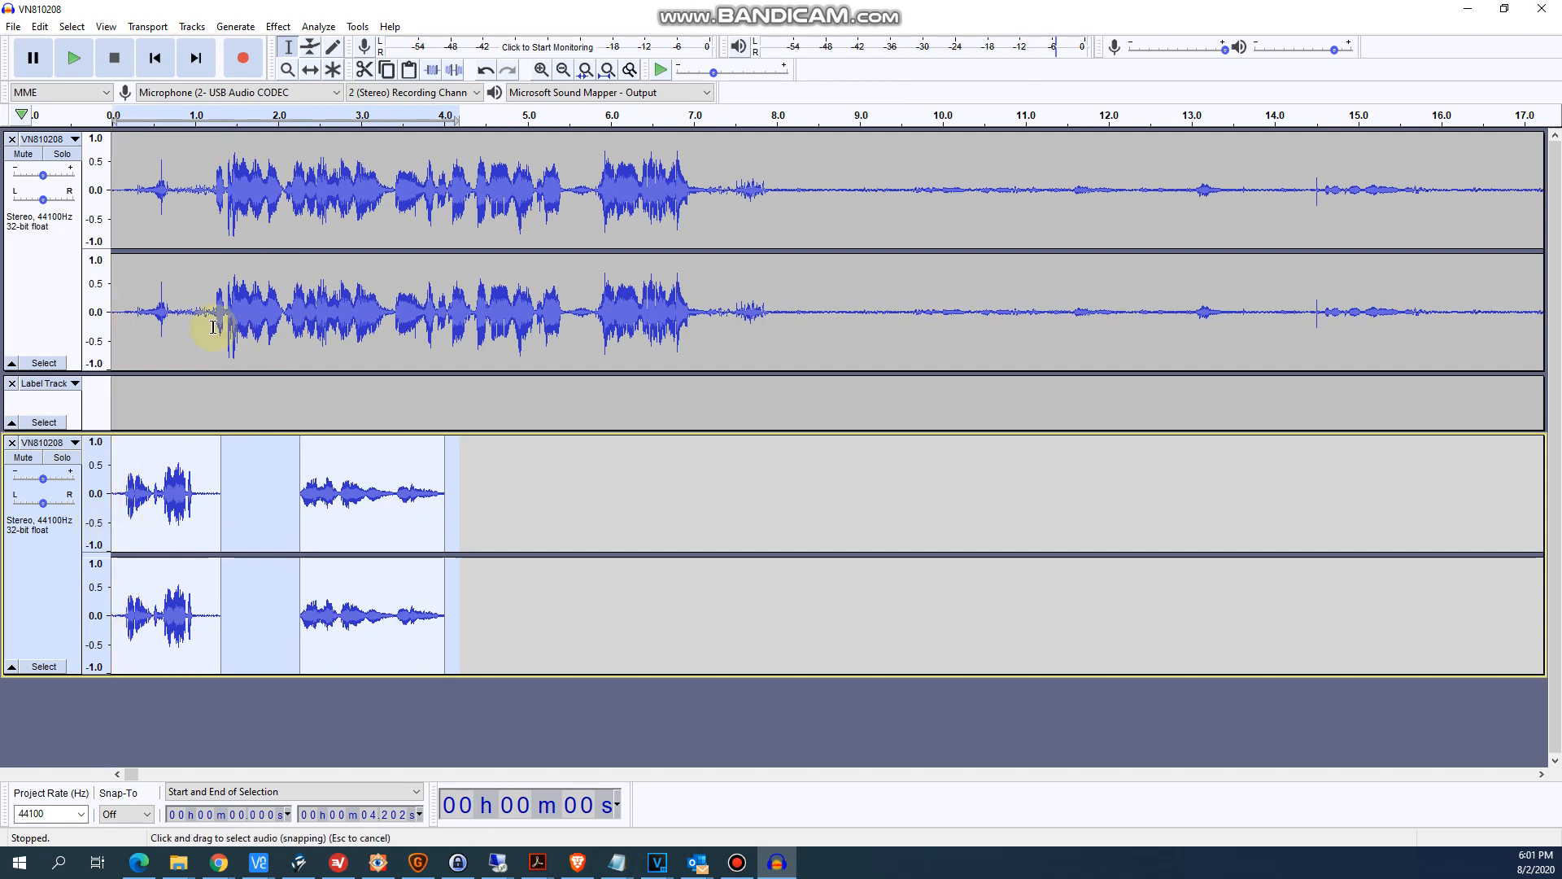
left_click_drag(226, 524, 94, 548)
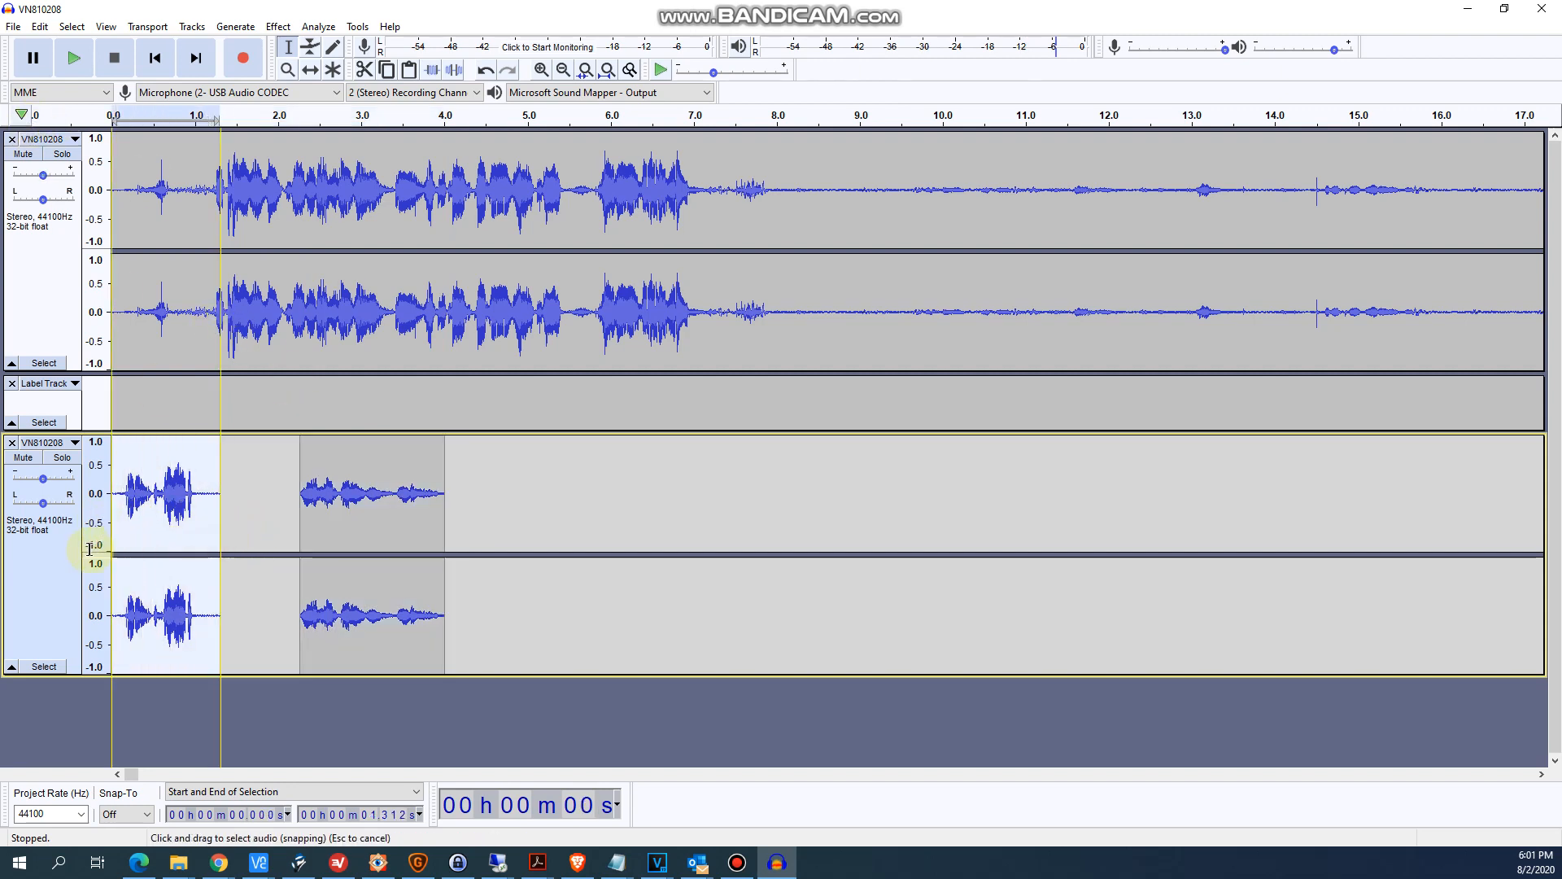
left_click(13, 26)
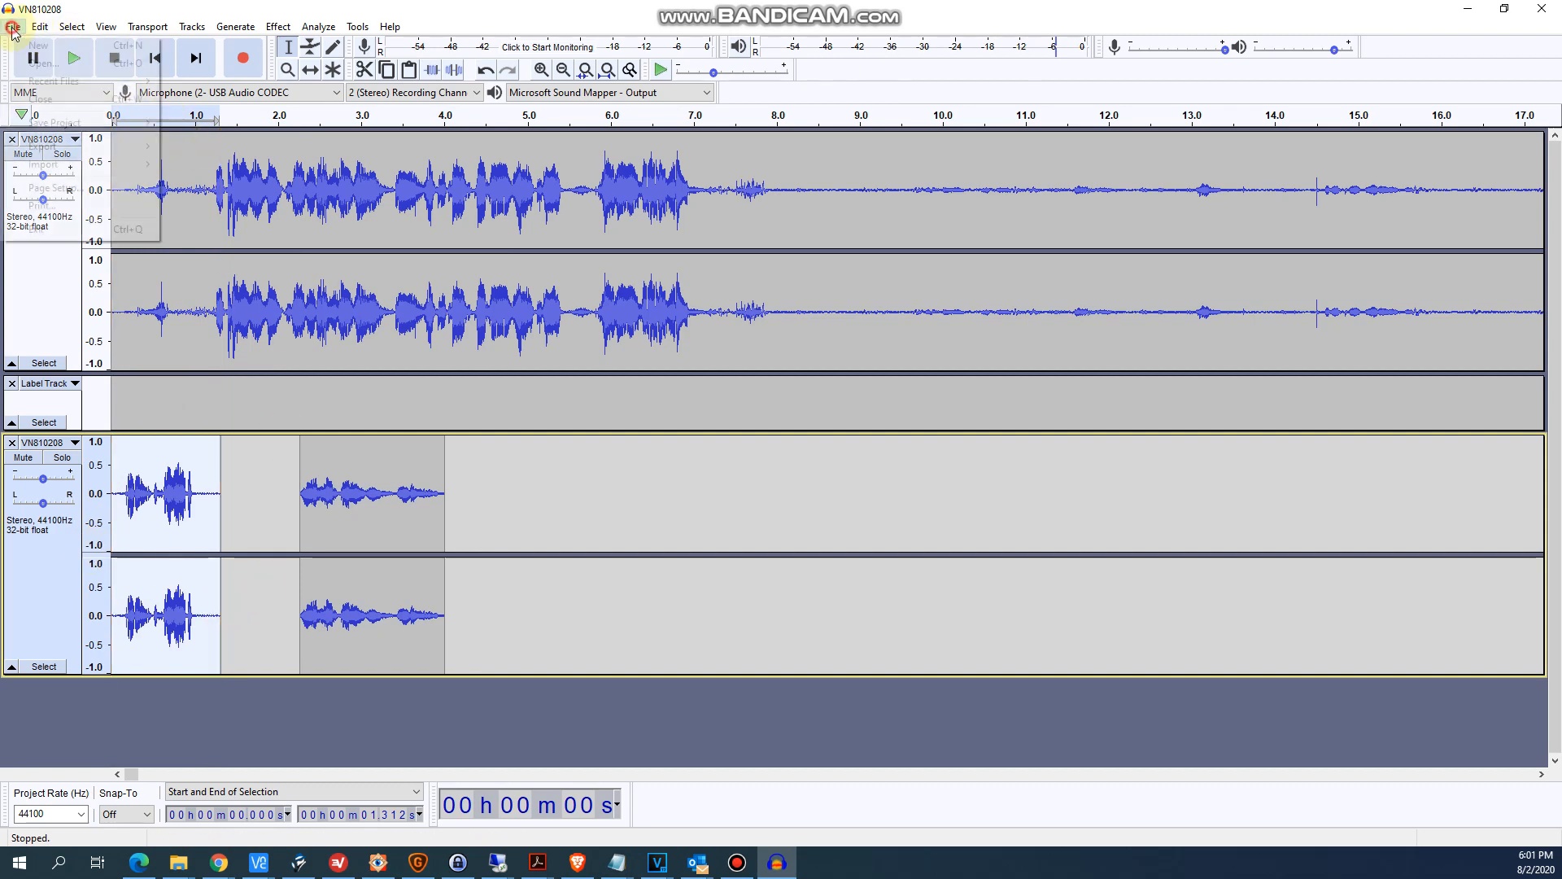
mouse_move(125, 148)
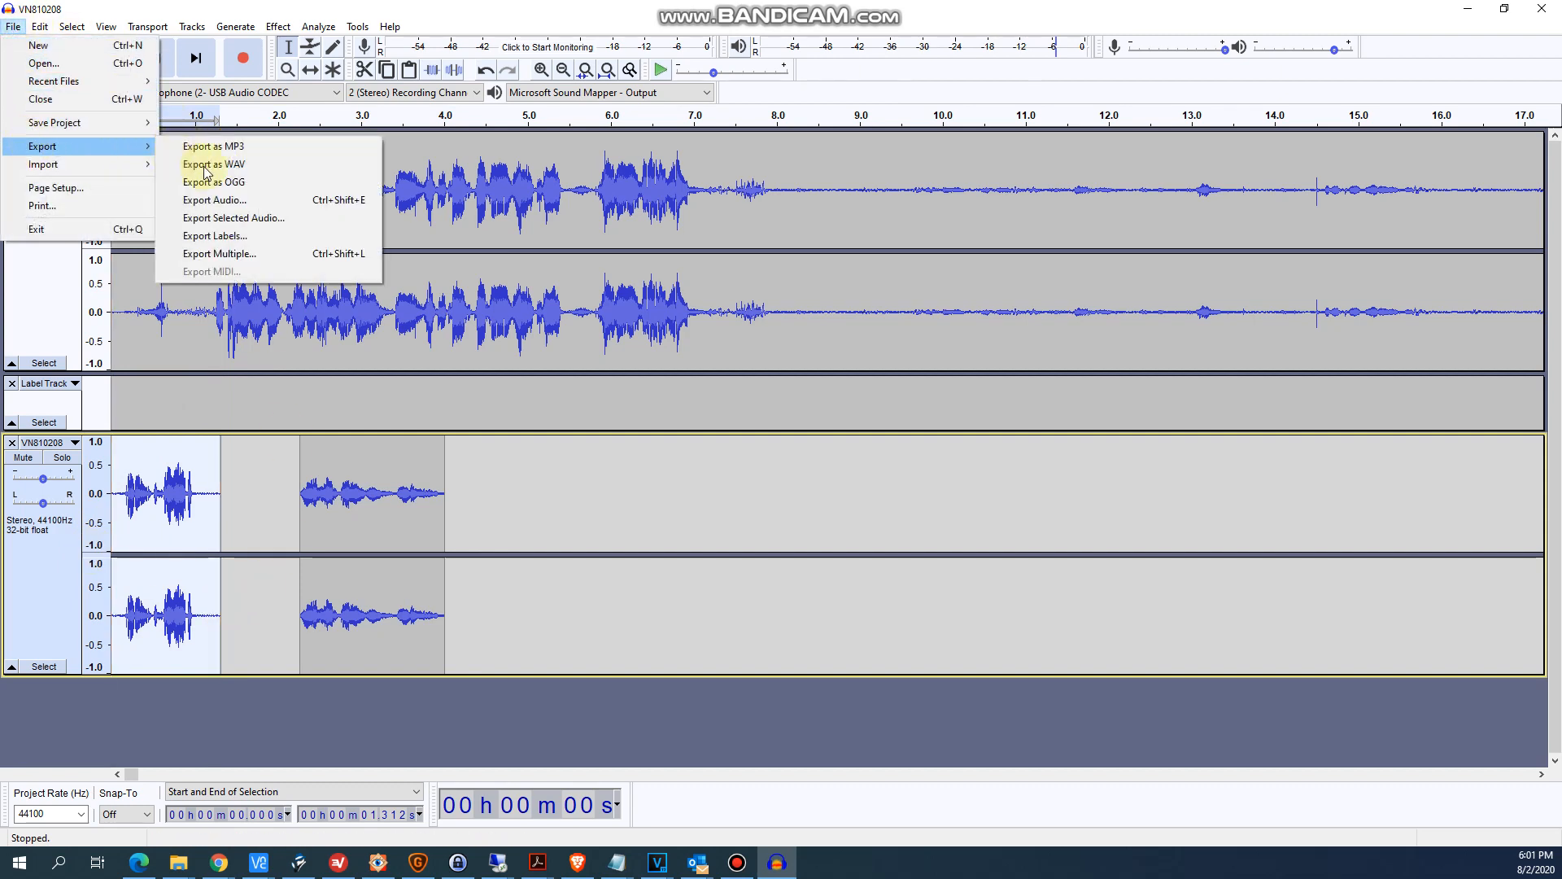
left_click(230, 219)
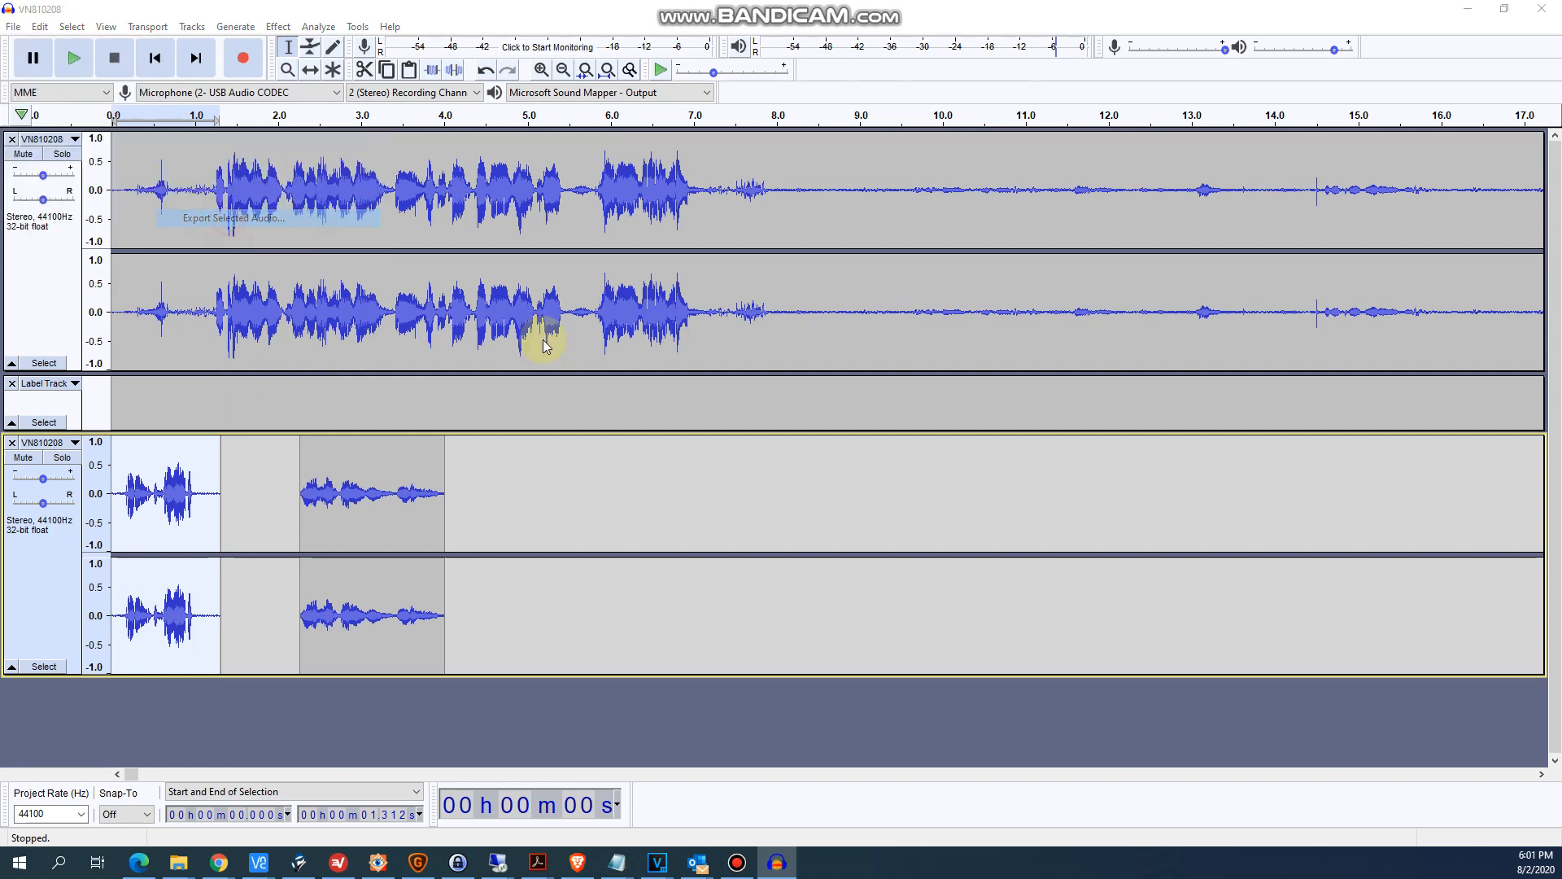
left_click(630, 505)
left_click_drag(630, 505, 567, 506)
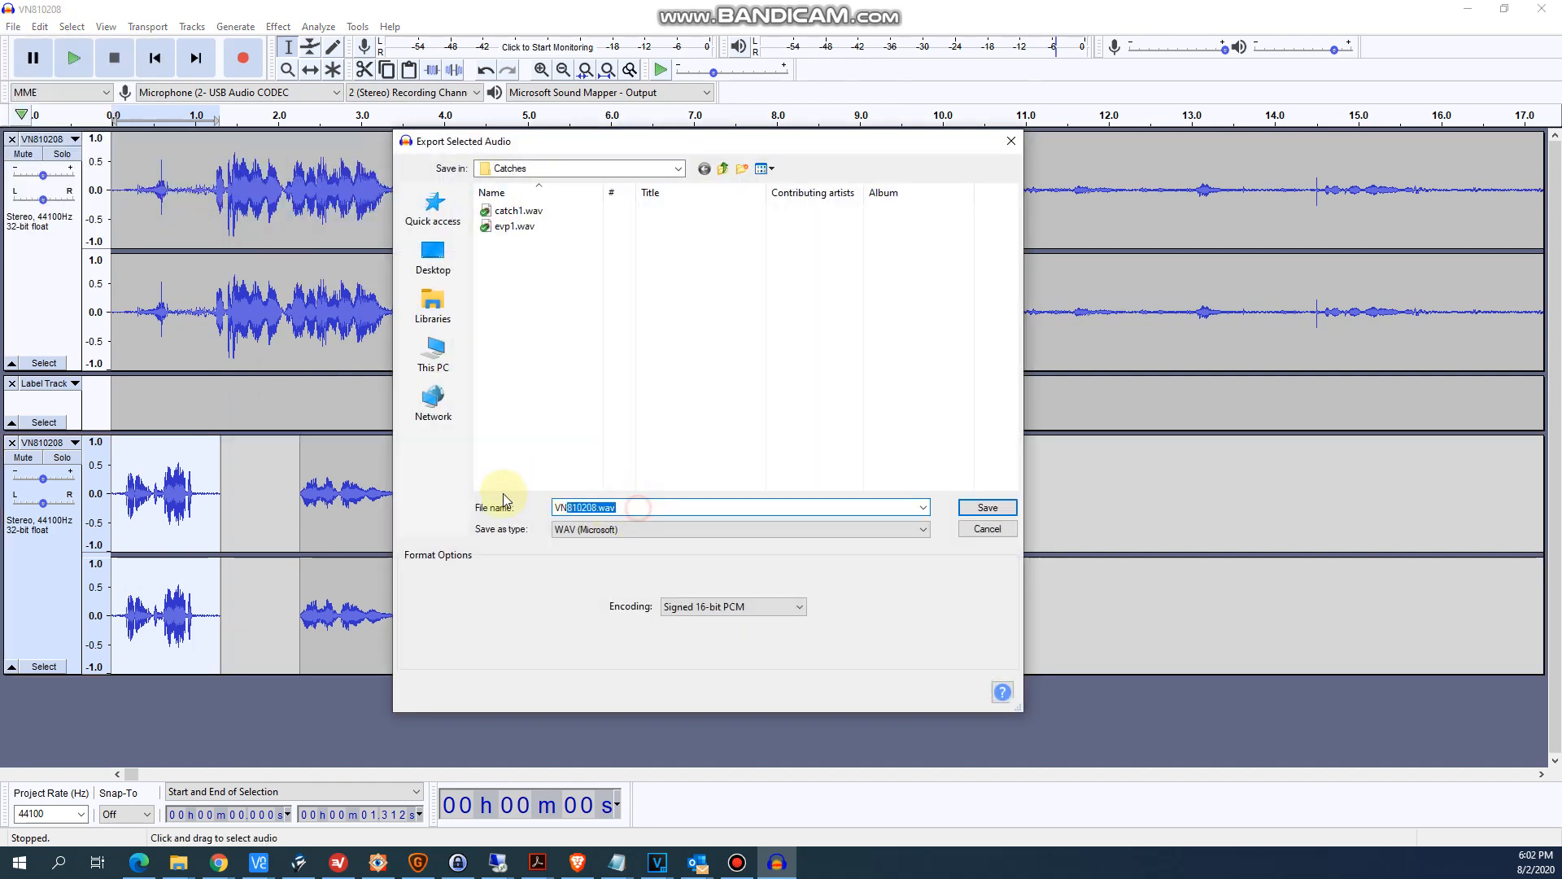
type("cool clip")
left_click(598, 529)
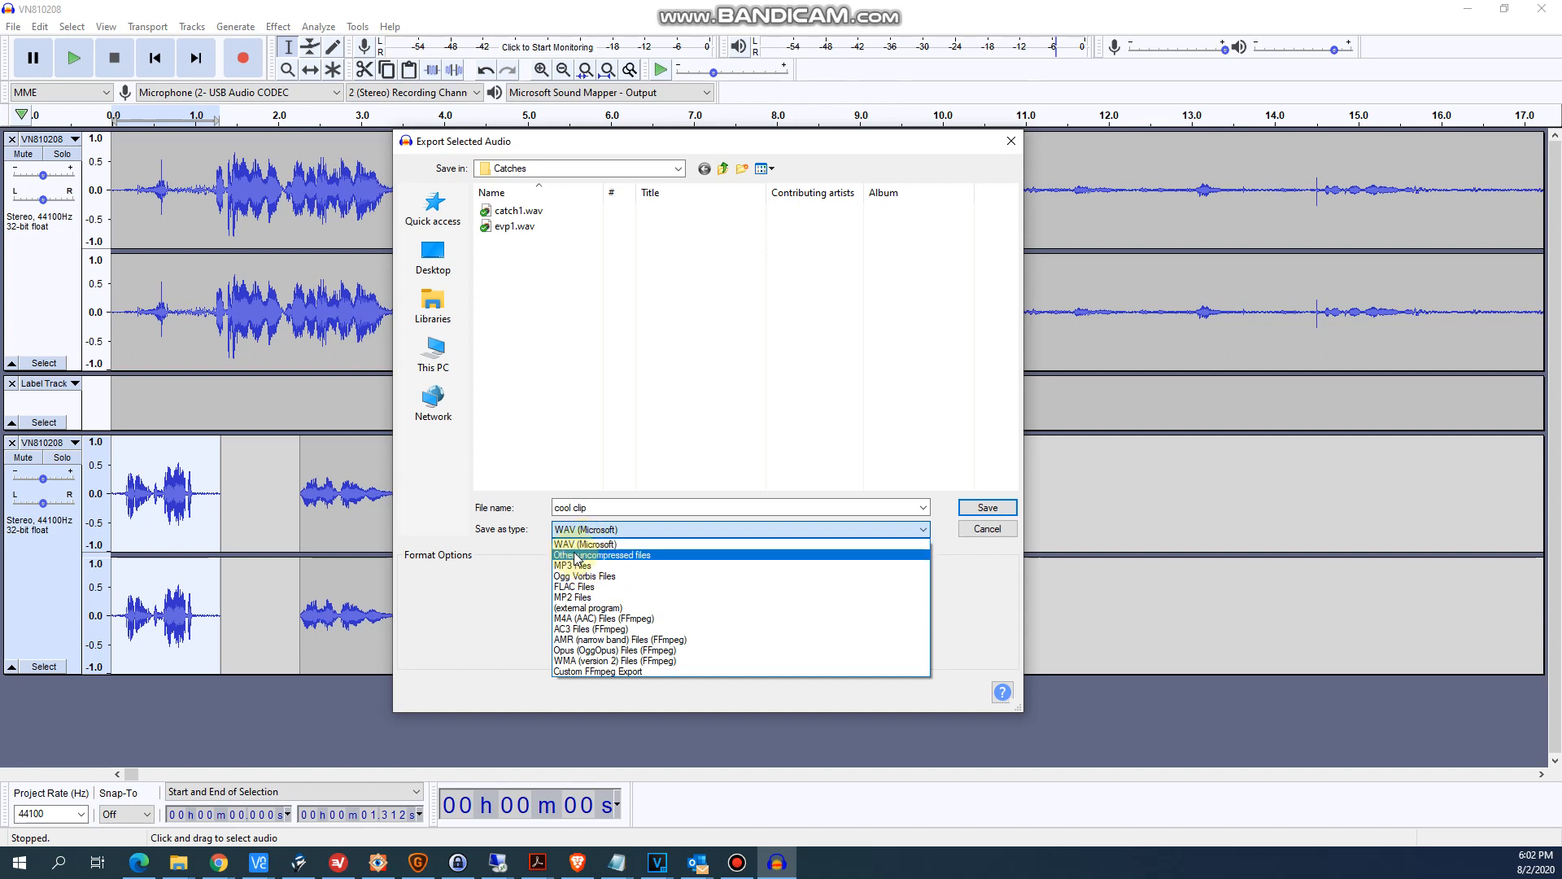
left_click(515, 517)
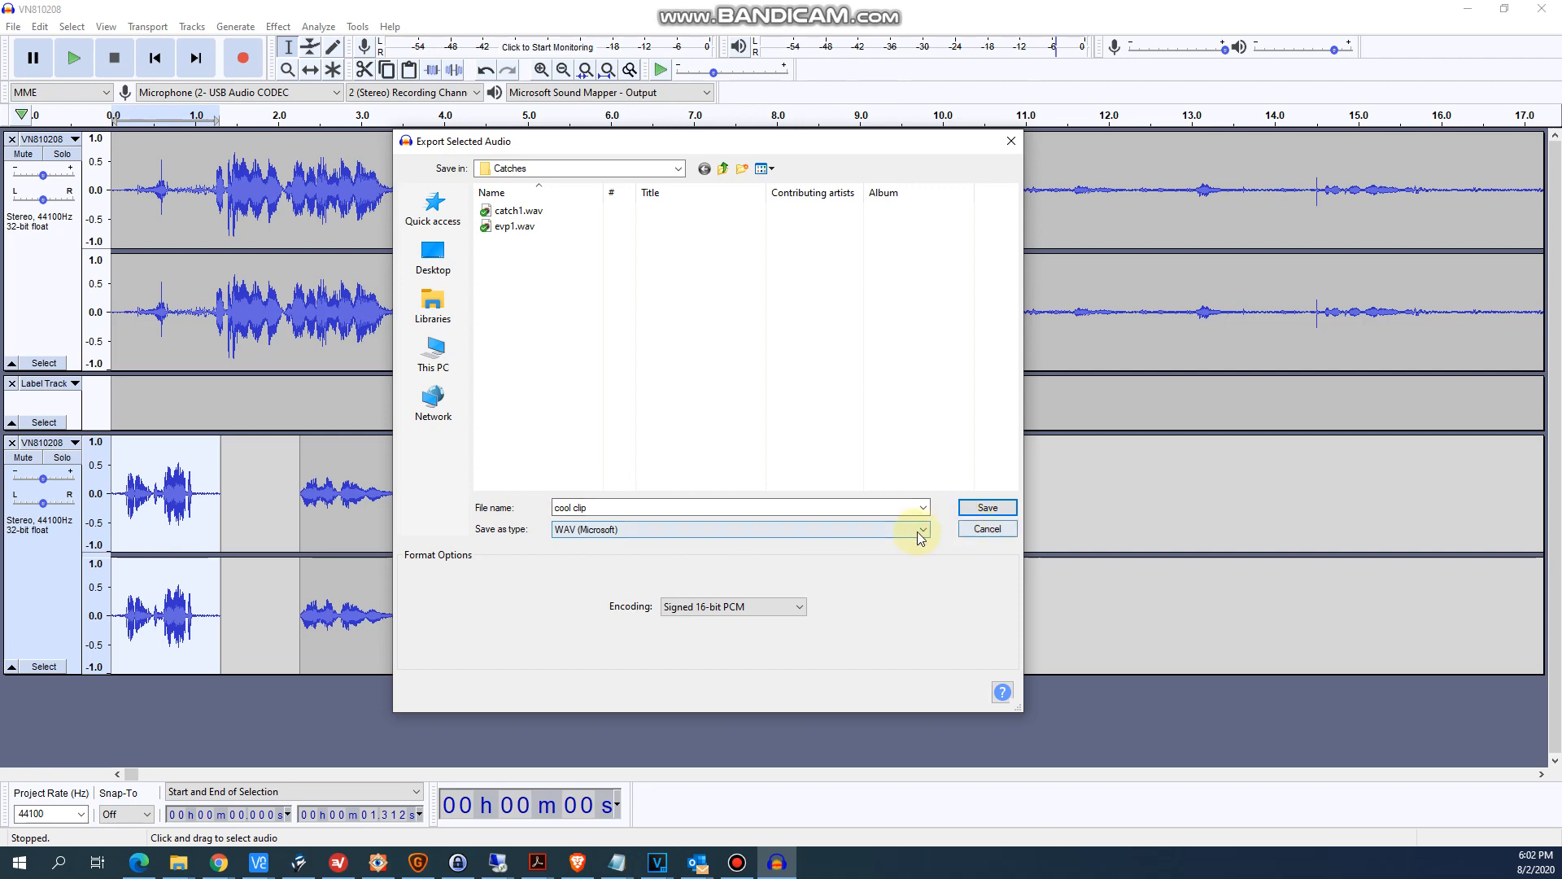
left_click(985, 507)
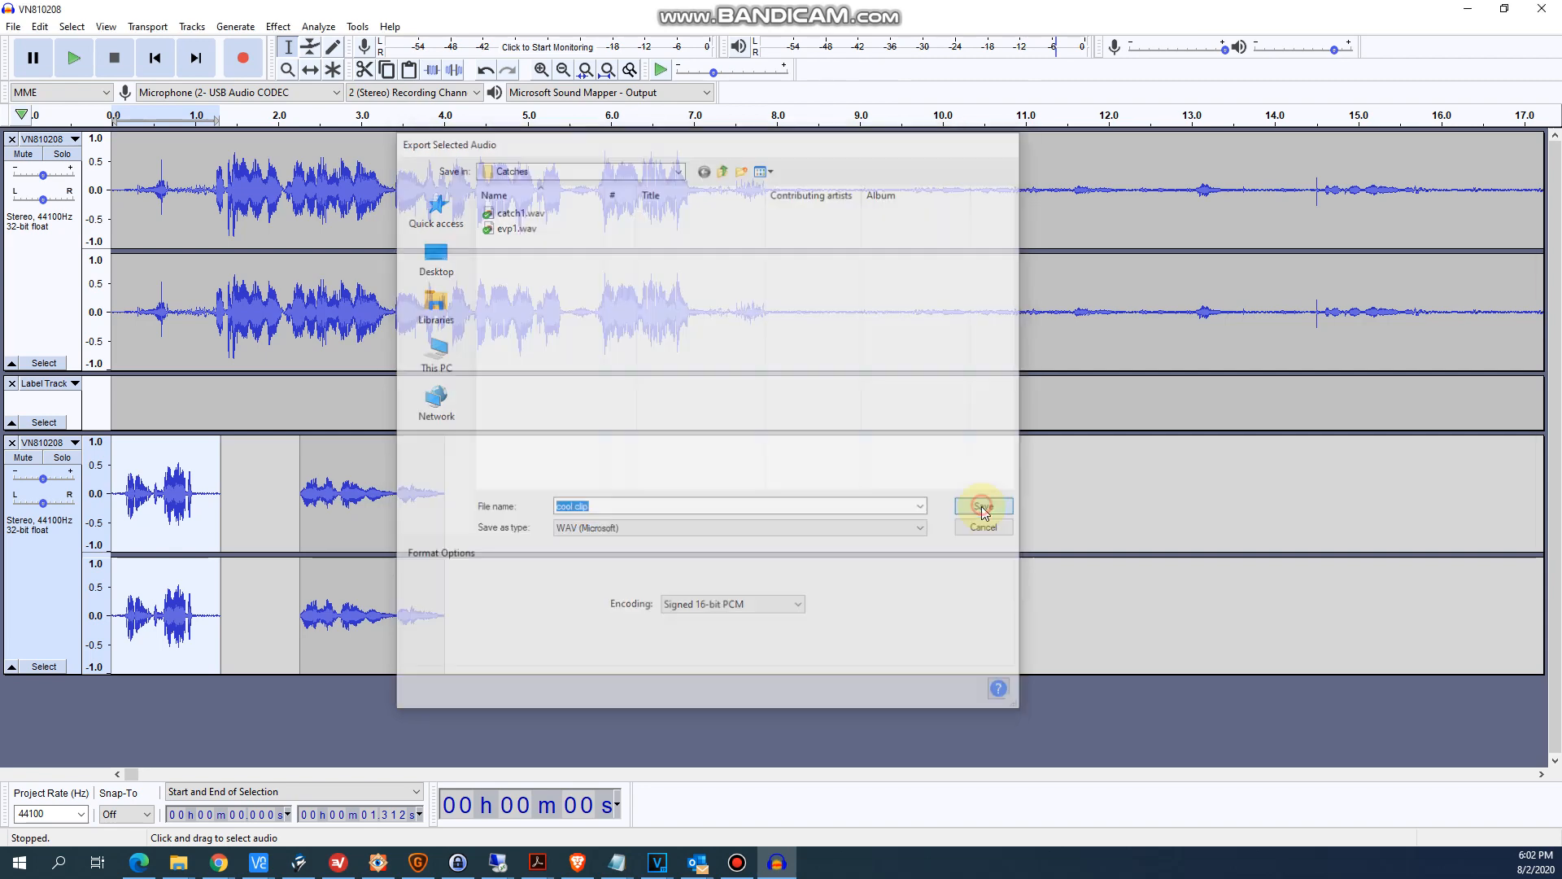
left_click(834, 562)
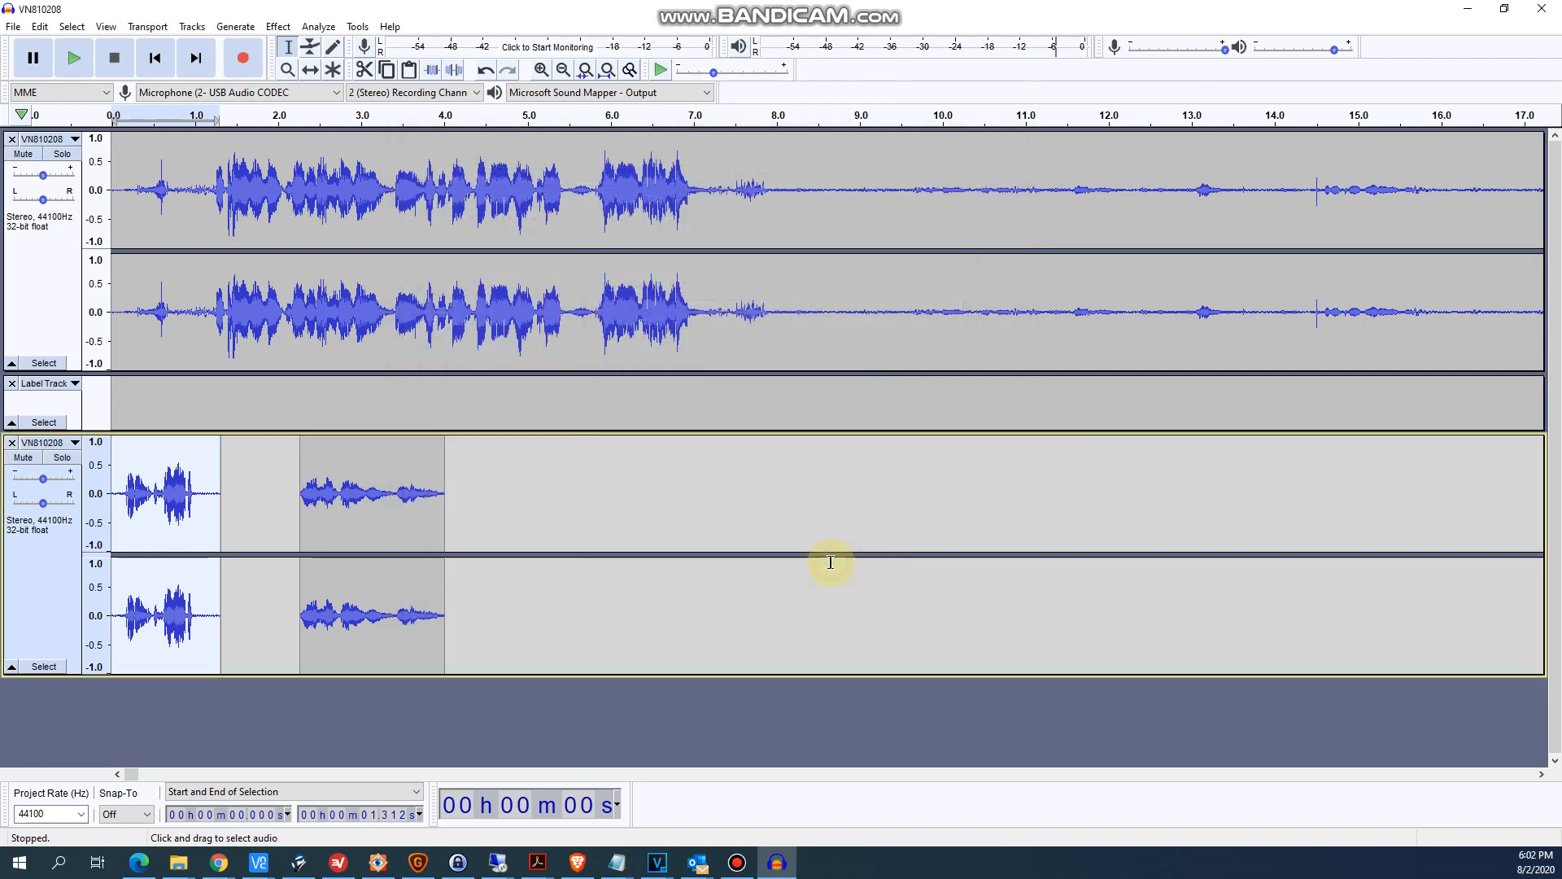
- Open the exported cool clip.wav from the Catches folder
left_click(14, 27)
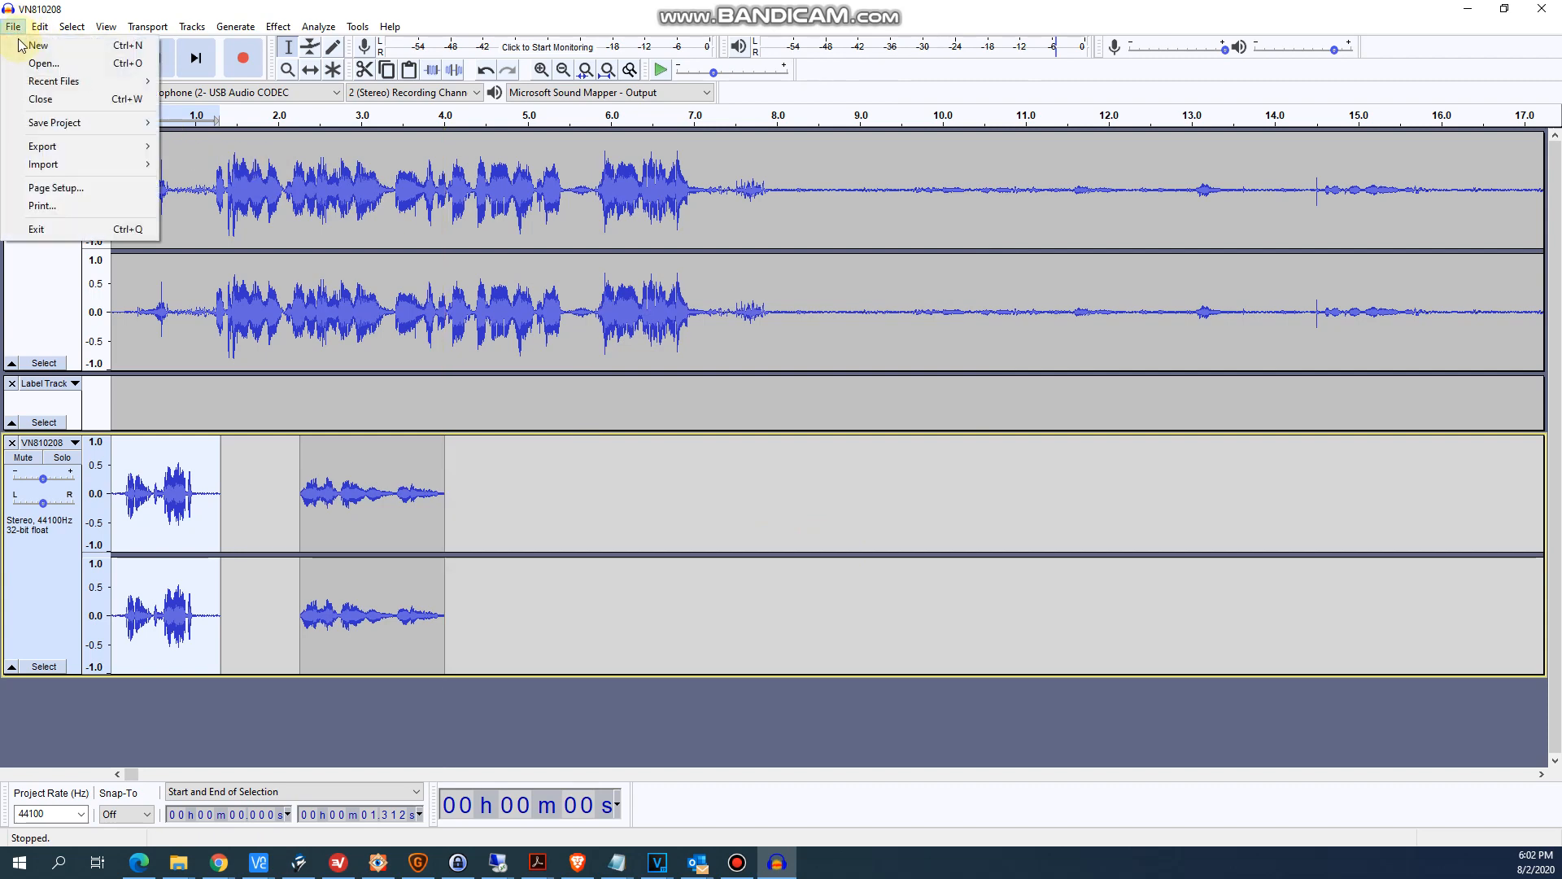
left_click(26, 60)
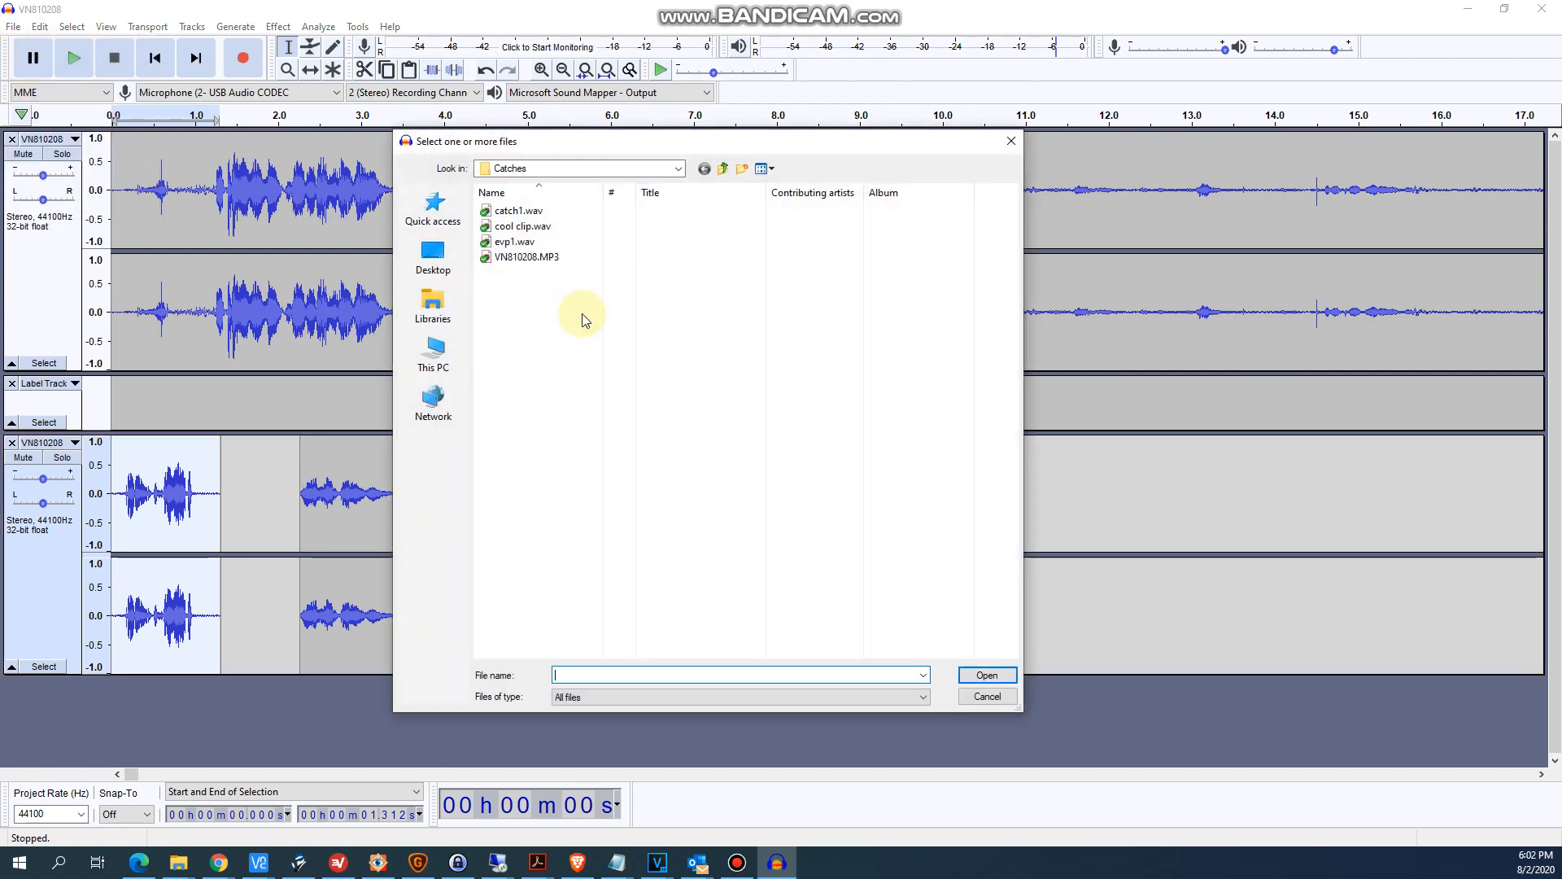
left_click(533, 227)
double_click(533, 226)
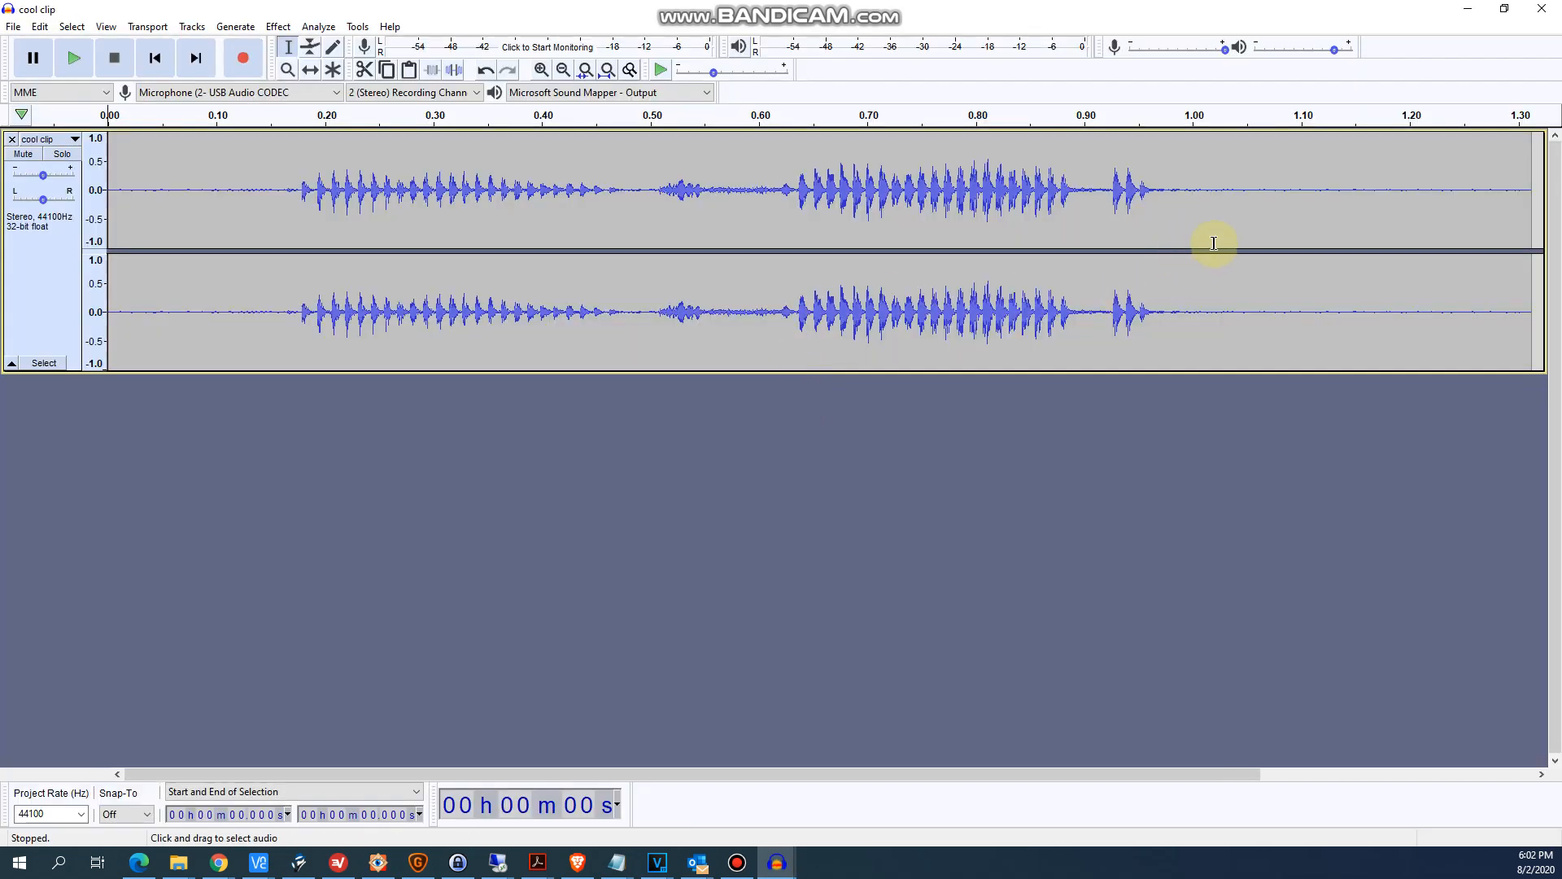
- Play the opened cool clip to check it, and close its window without saving changes
left_click(74, 56)
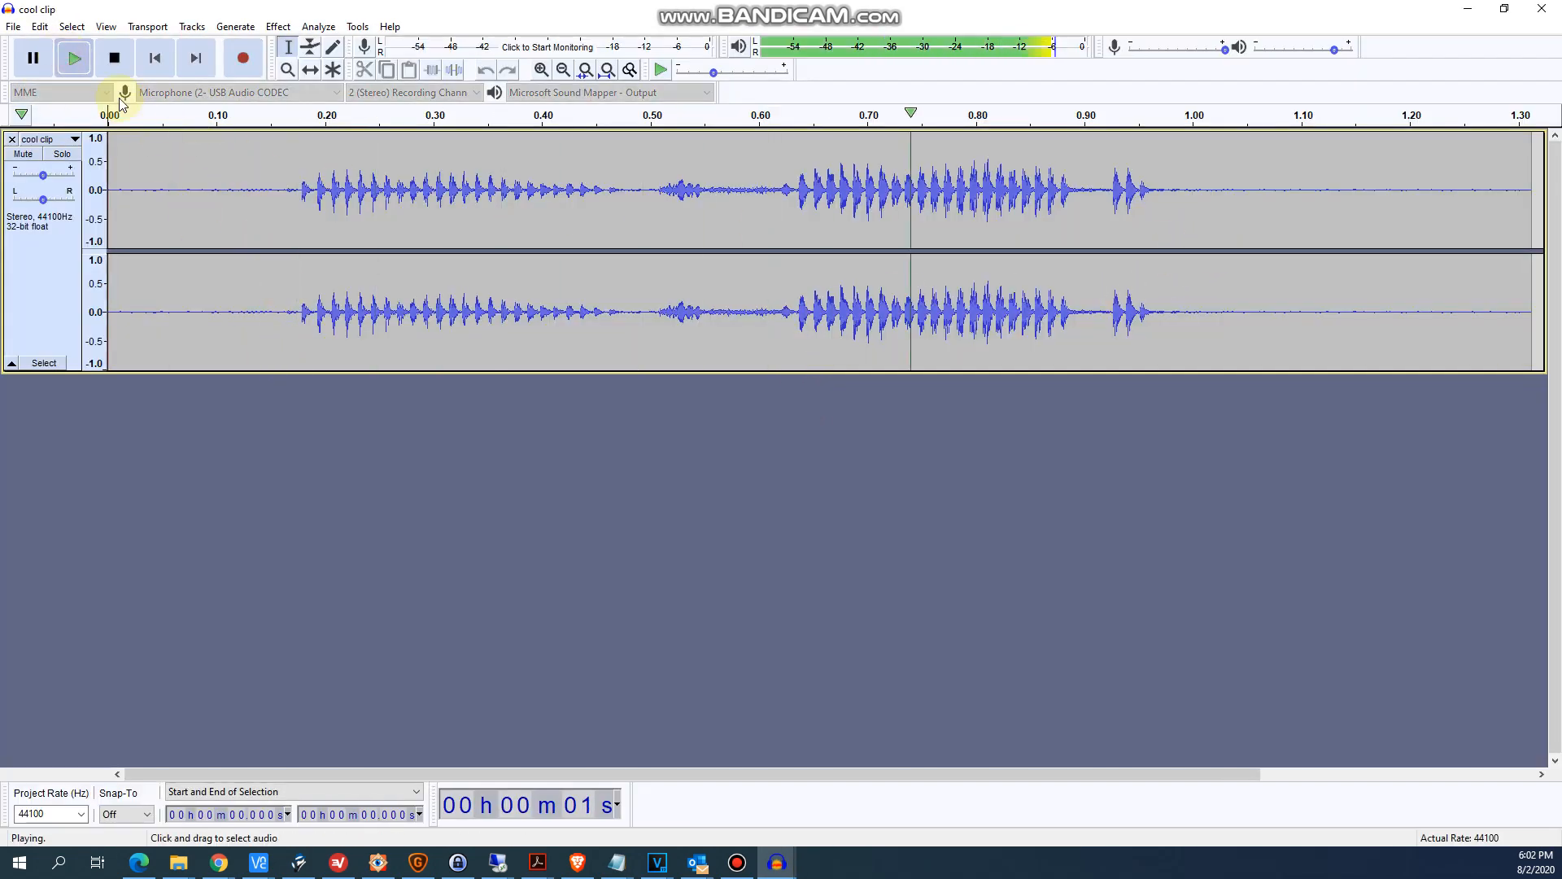
left_click(114, 59)
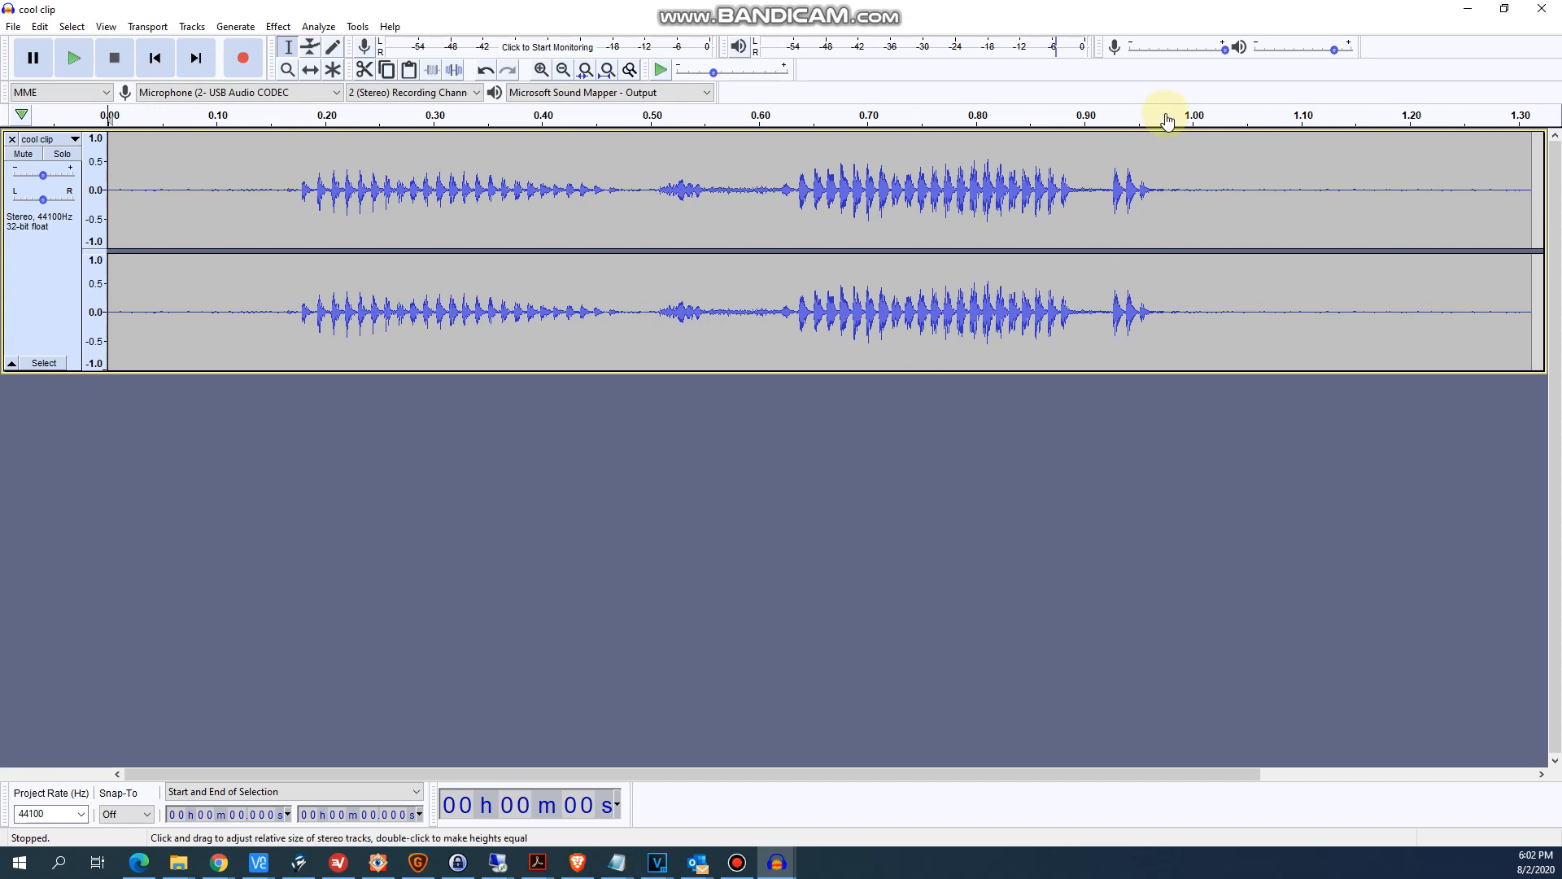
left_click(1540, 14)
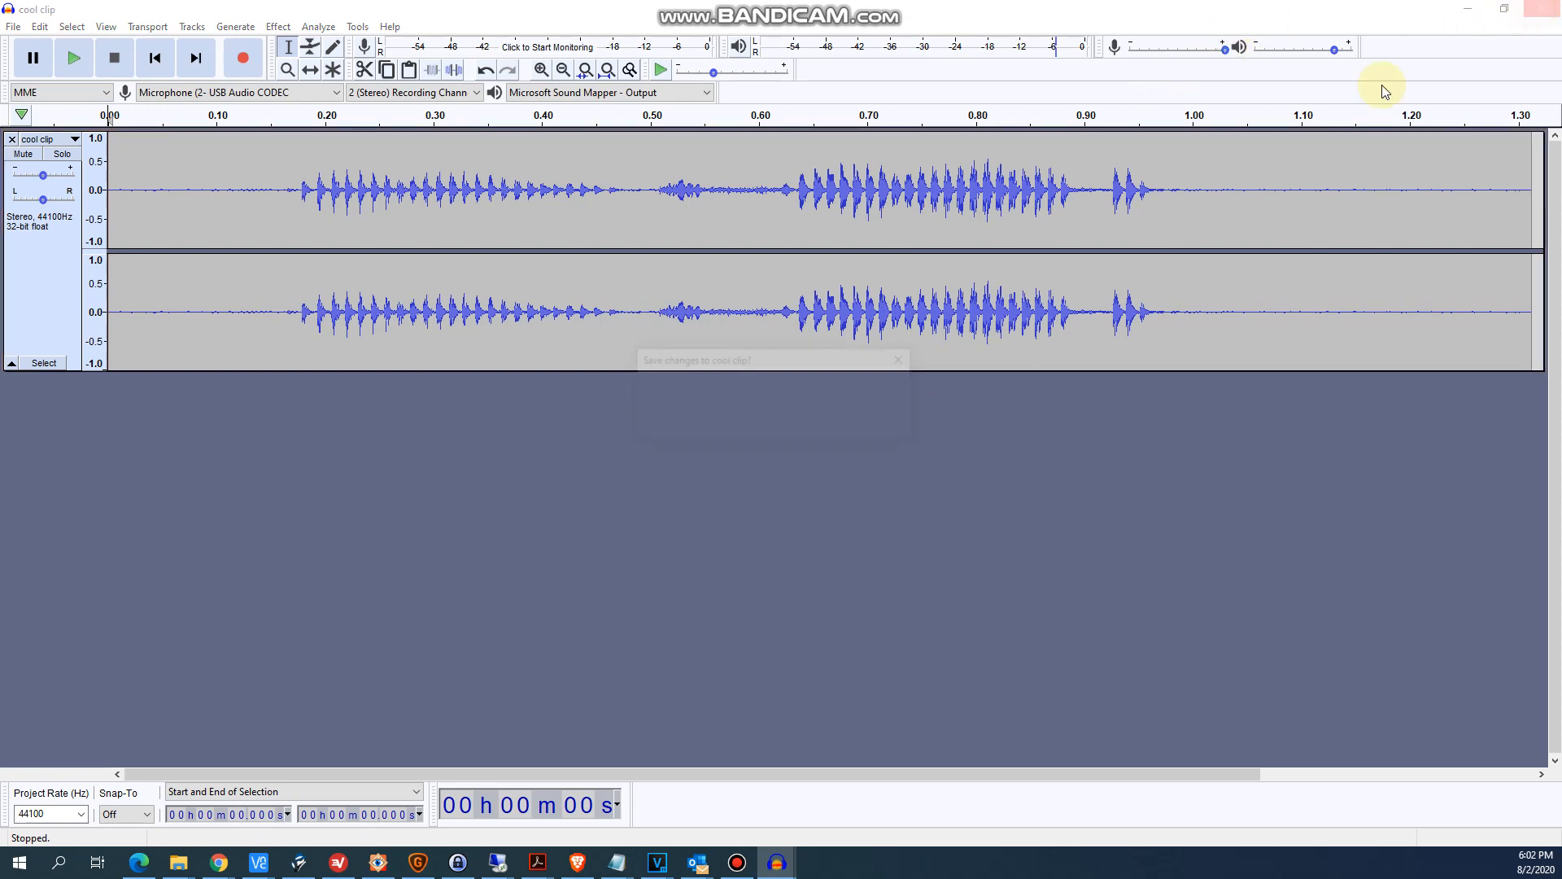
left_click(807, 420)
- Select both pasted clips in the third track, from 0 to about 9.4 seconds
left_click(494, 495)
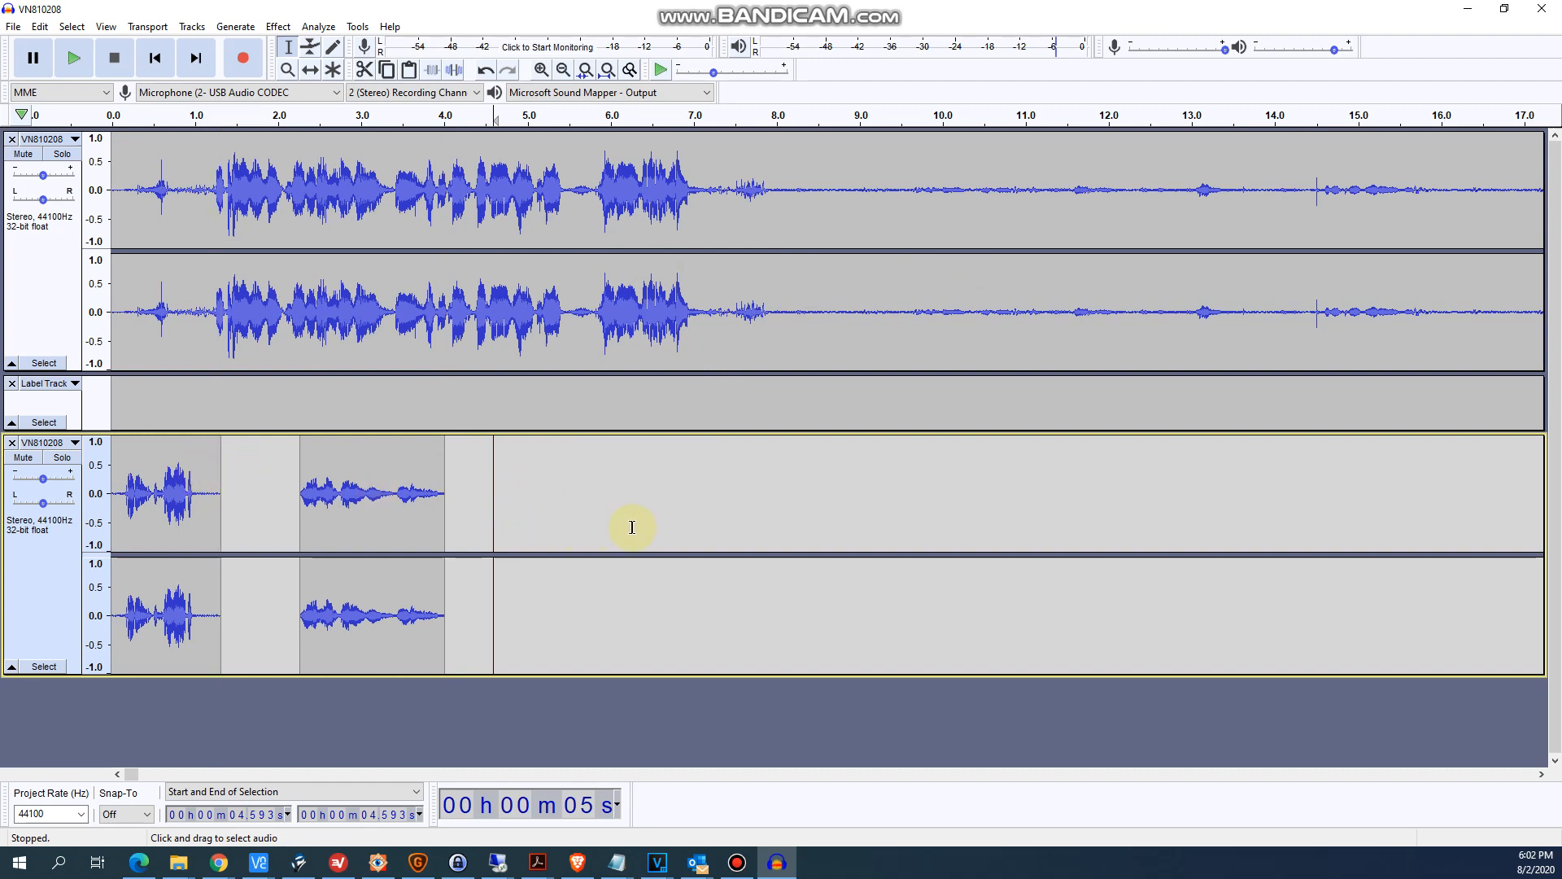
left_click(568, 497)
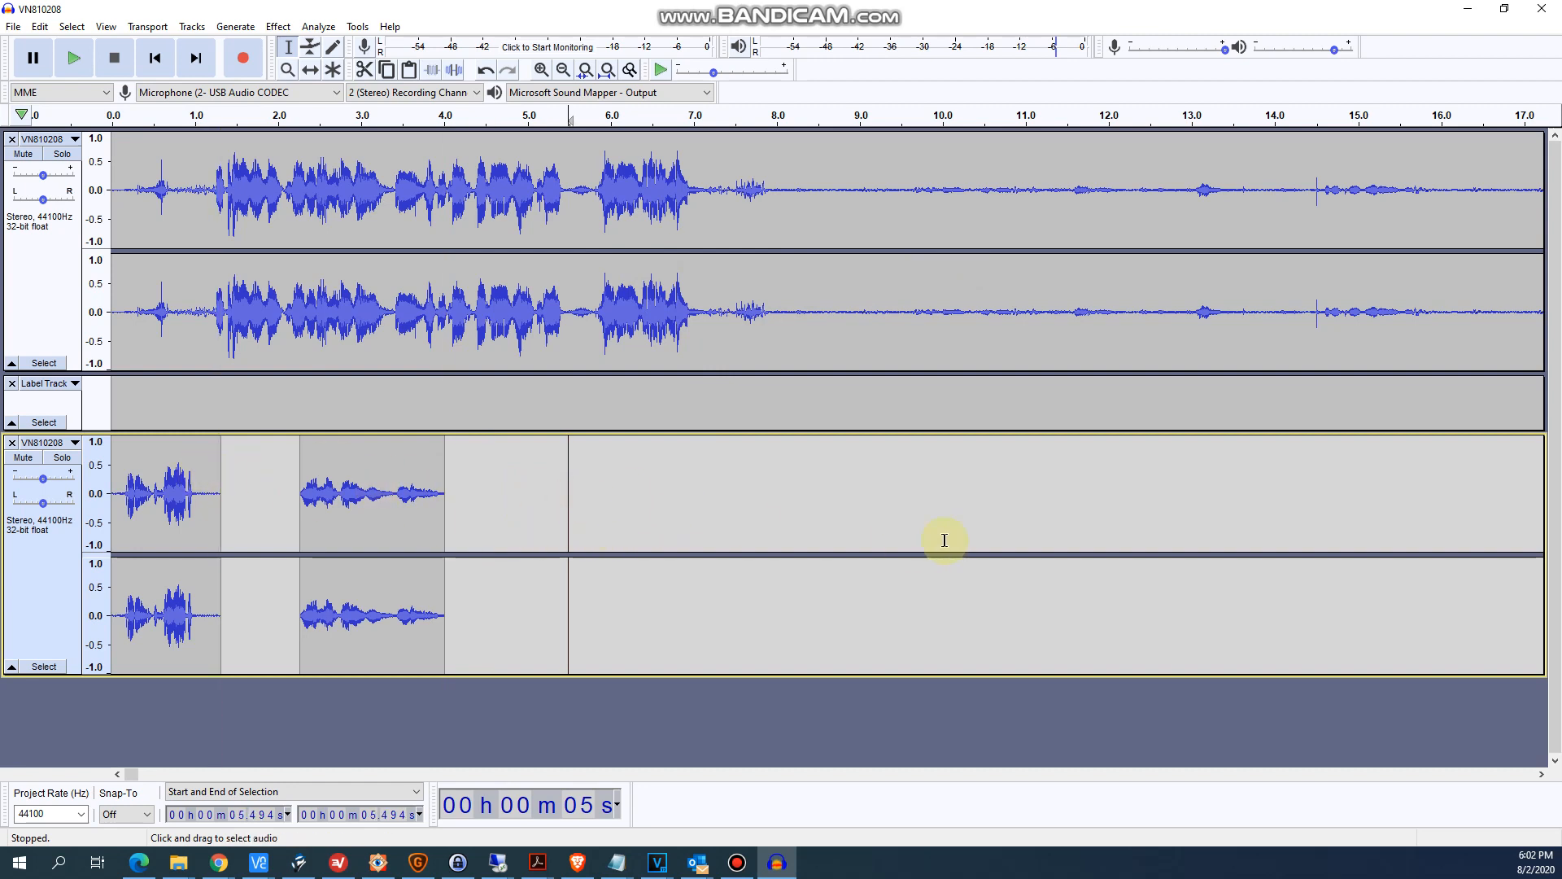
left_click_drag(894, 514, 111, 488)
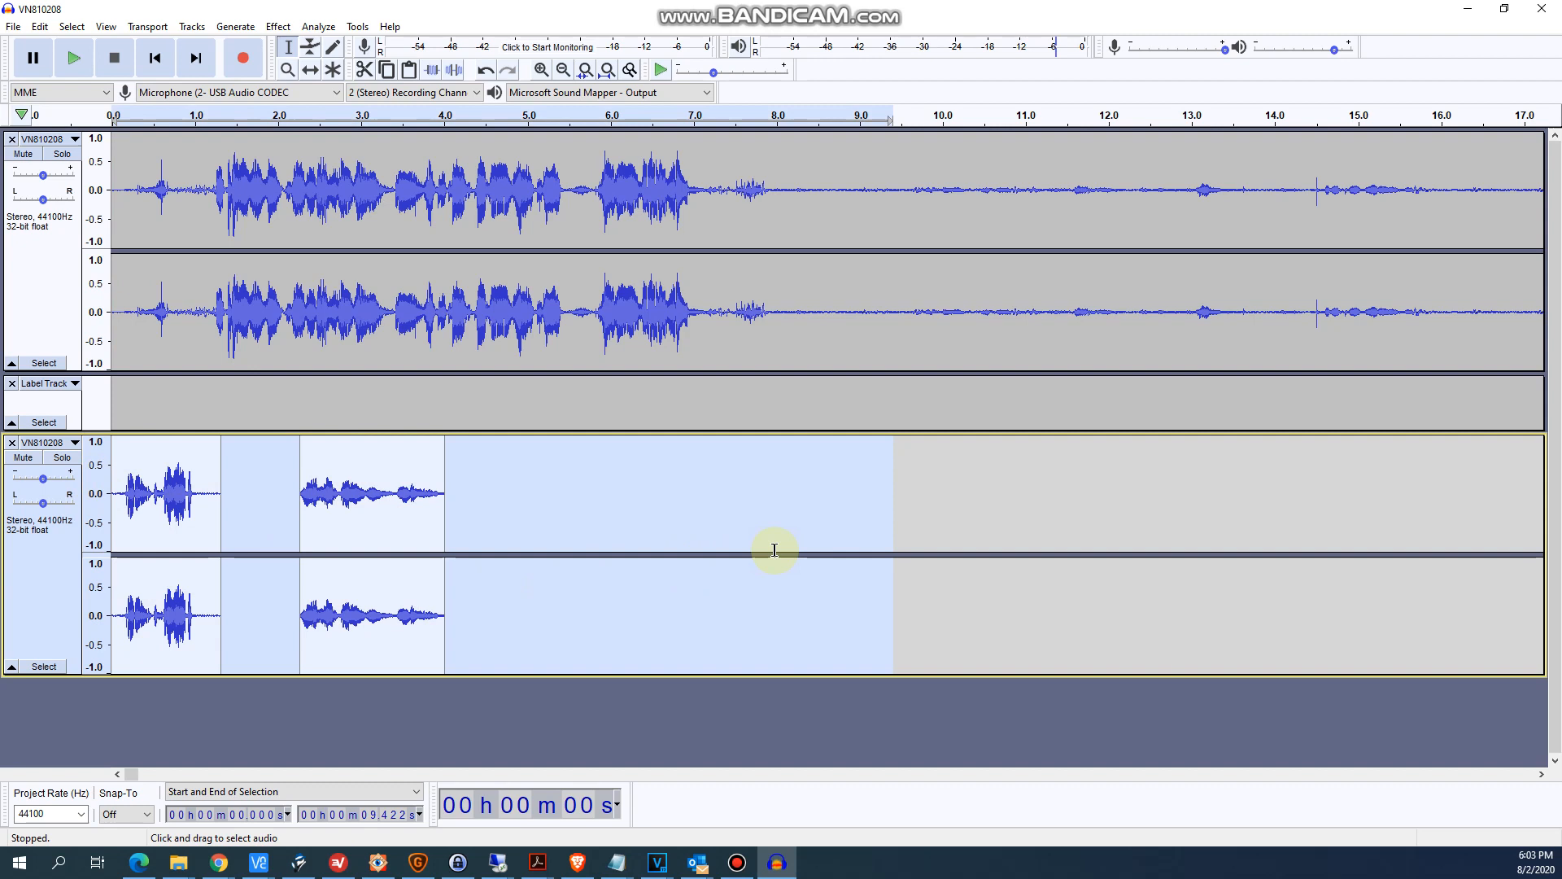
- Remove the third track that holds the pasted evp1 and evp2 clips
left_click(606, 252)
scroll(572, 255, "down", 2)
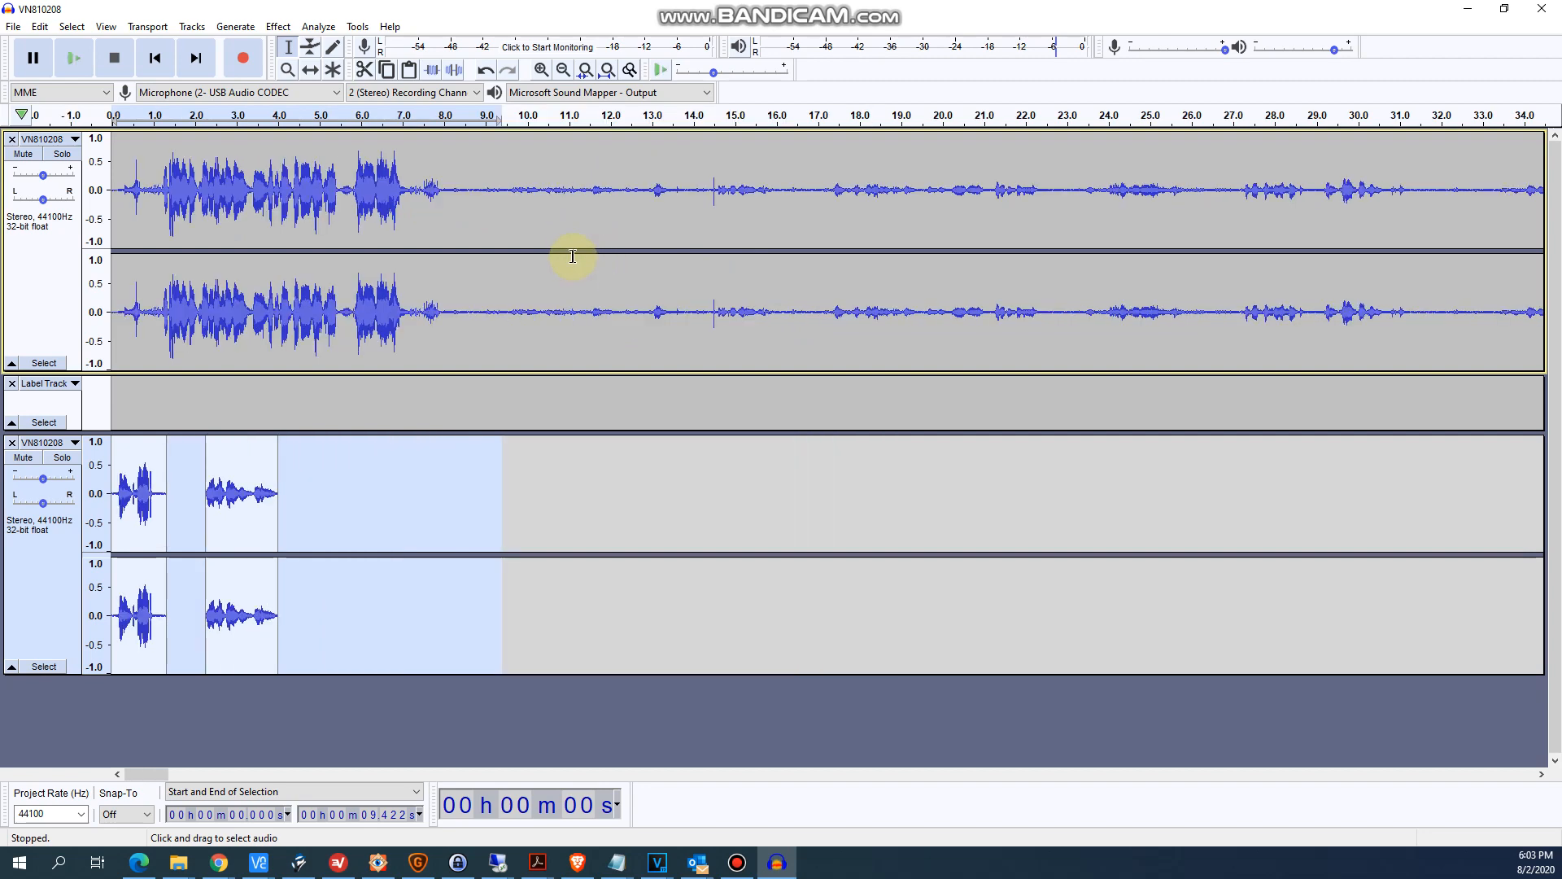
left_click(13, 443)
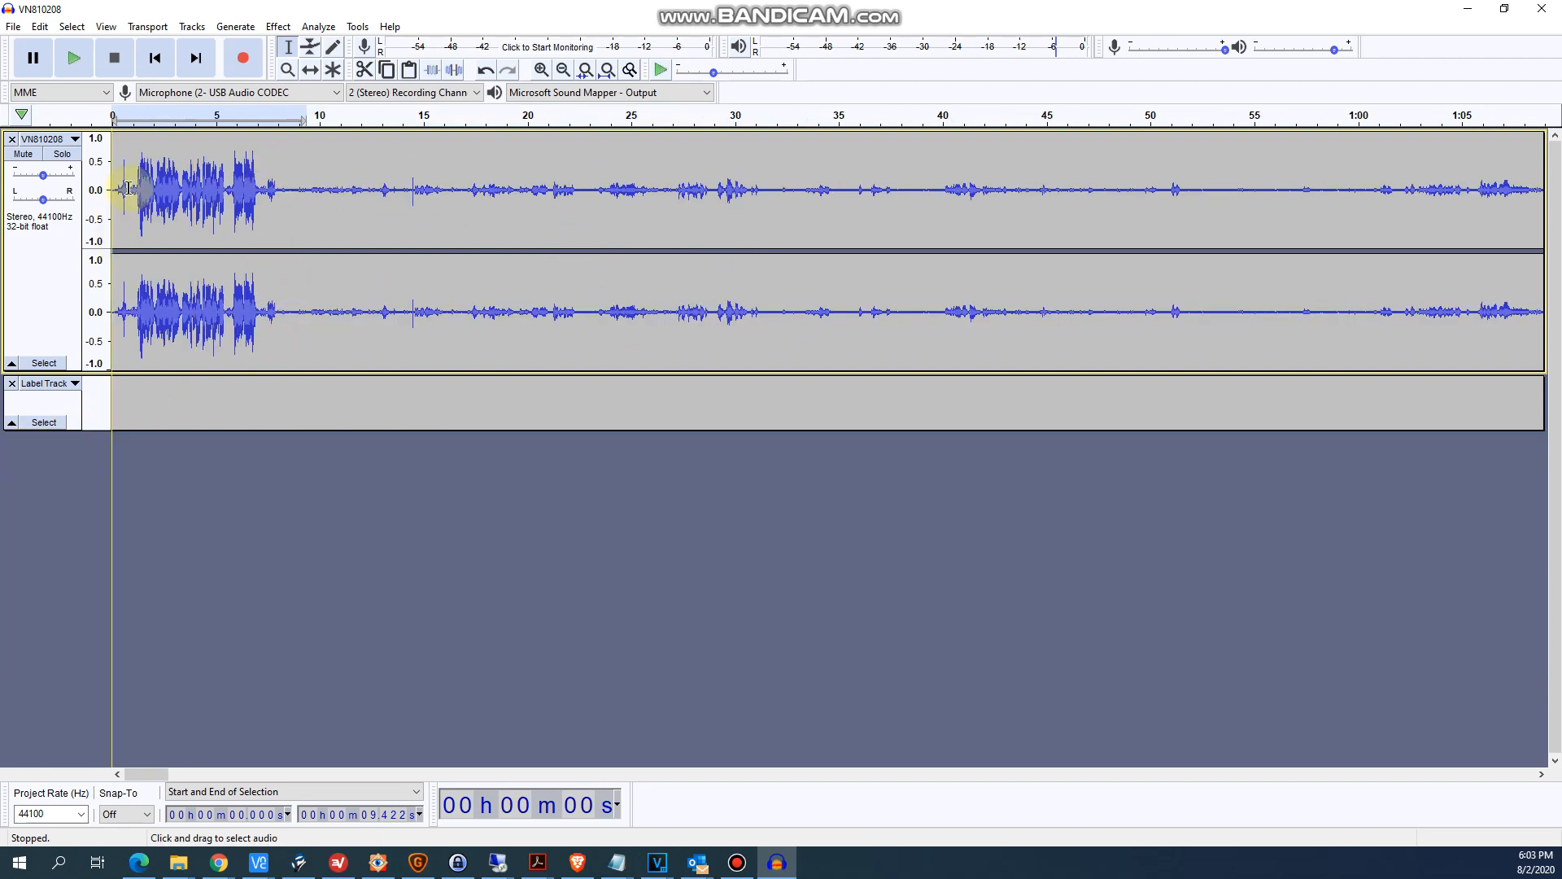
- Save the labelled recording as an Audacity project named "new project" in the Catches folder
left_click(373, 237)
scroll(585, 237, "down", 6)
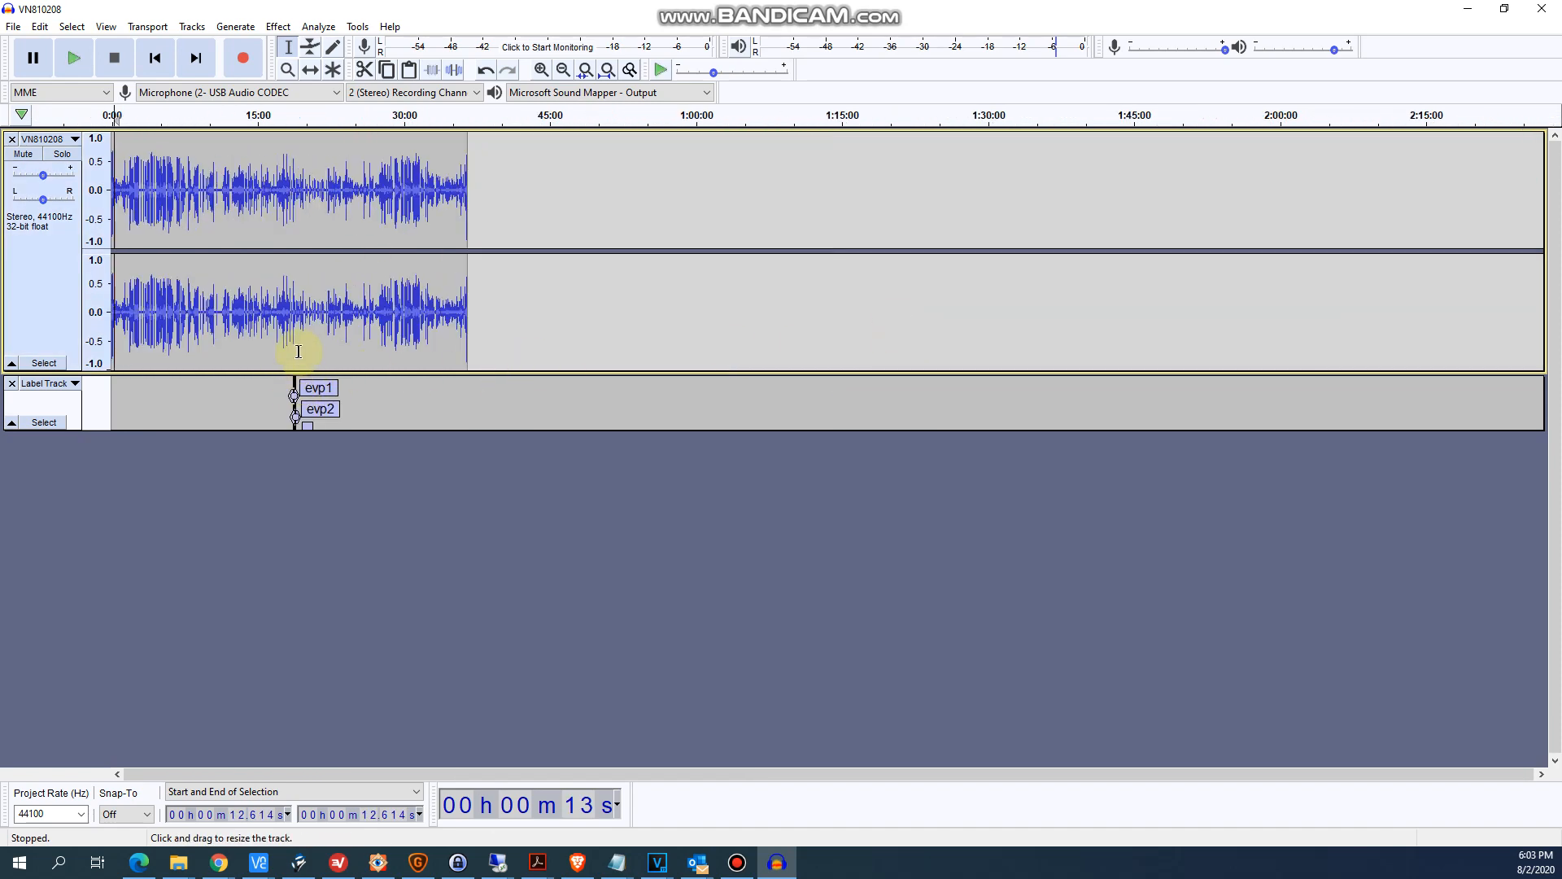
scroll(285, 352, "up", 3)
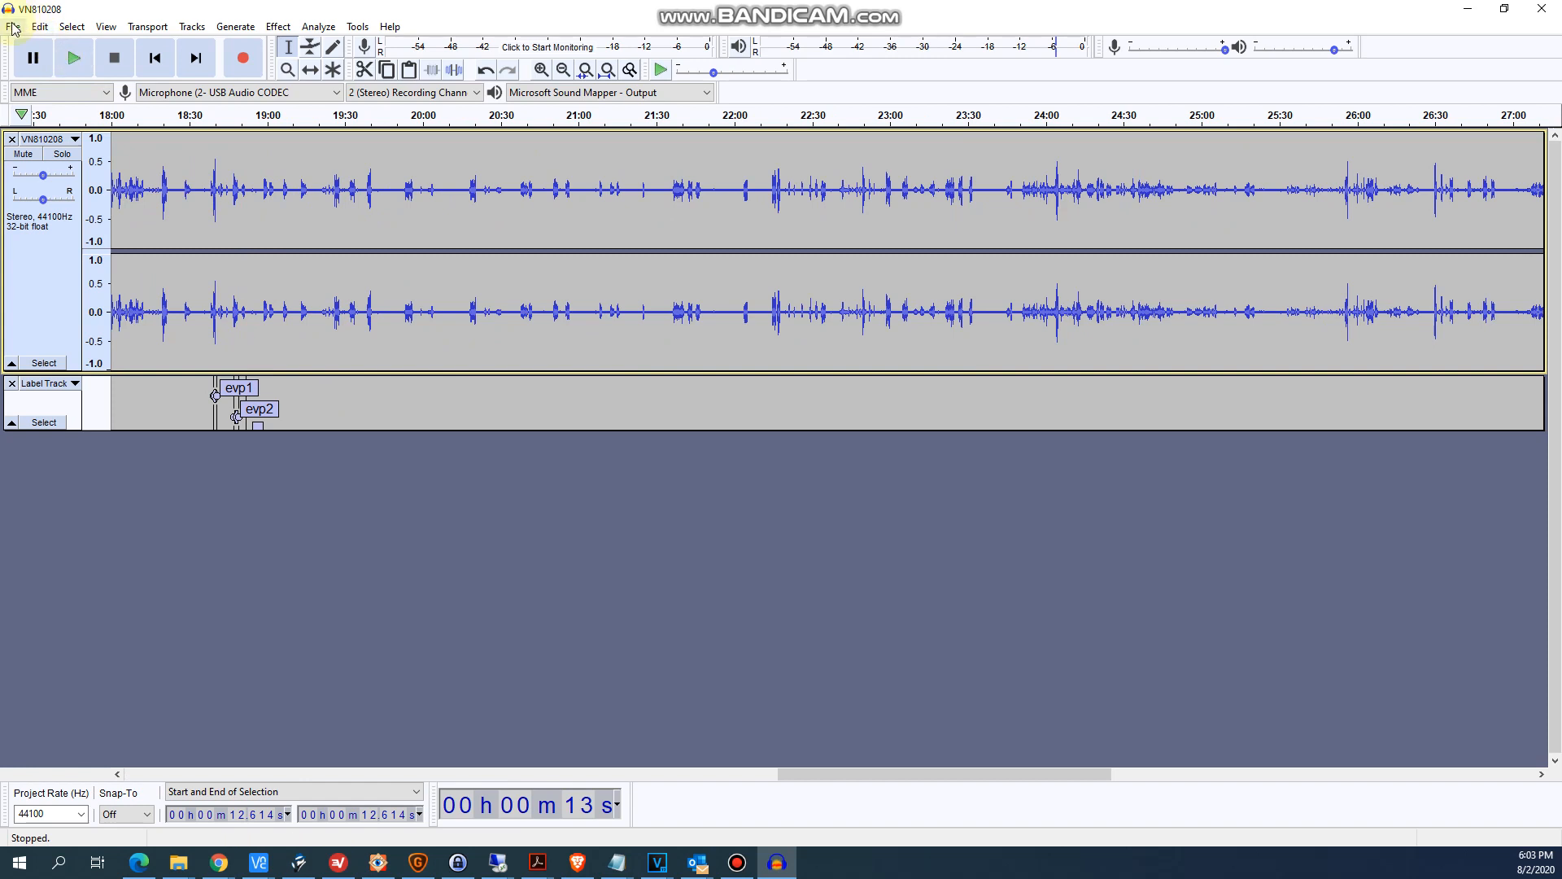
left_click(13, 26)
mouse_move(38, 129)
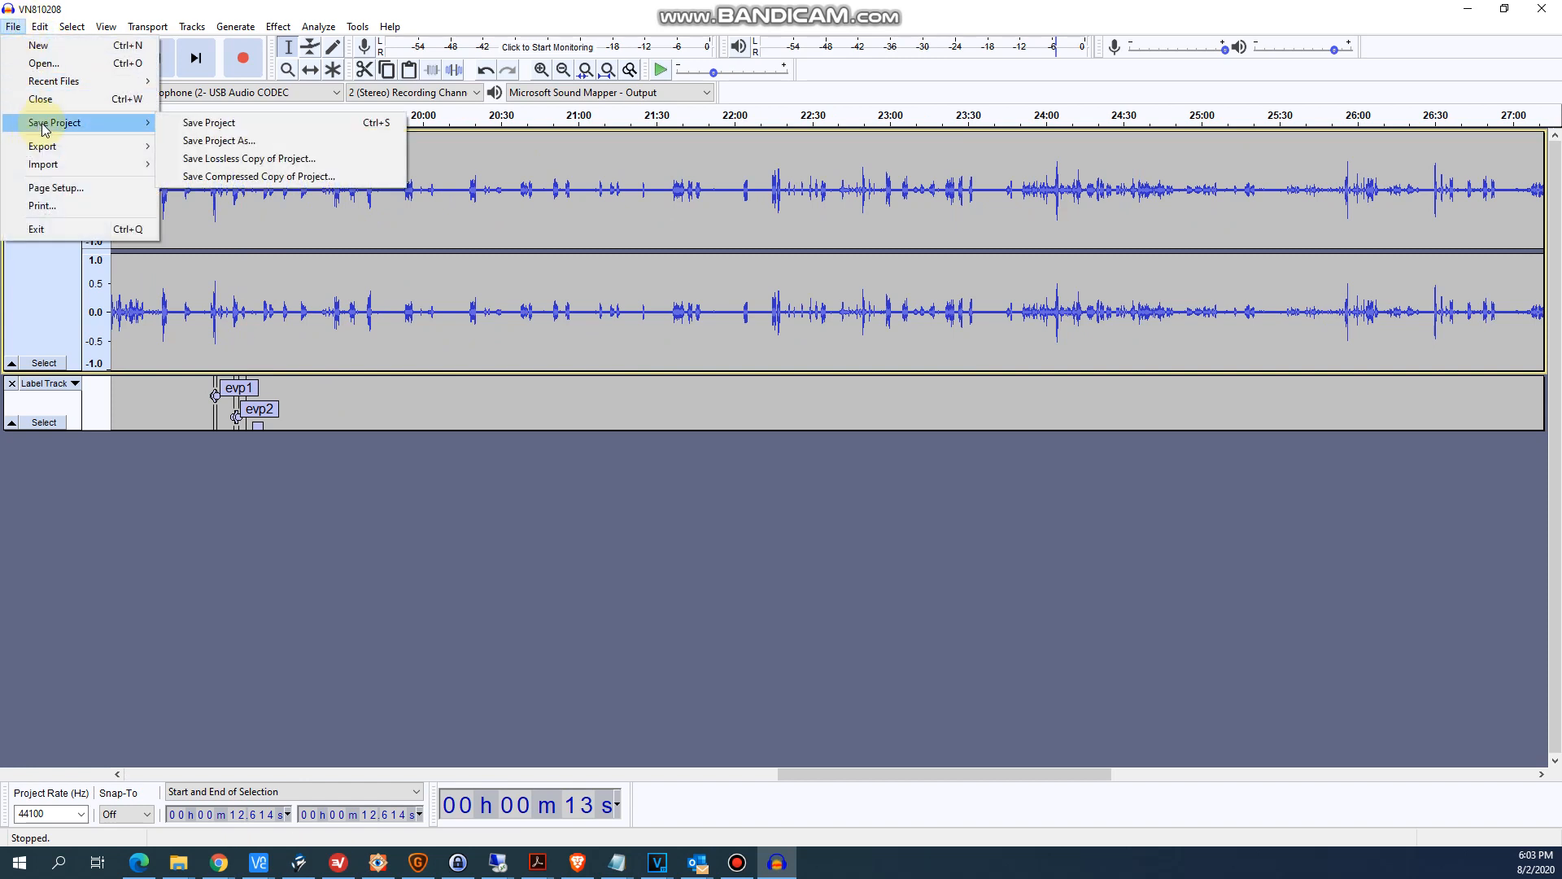
left_click(228, 140)
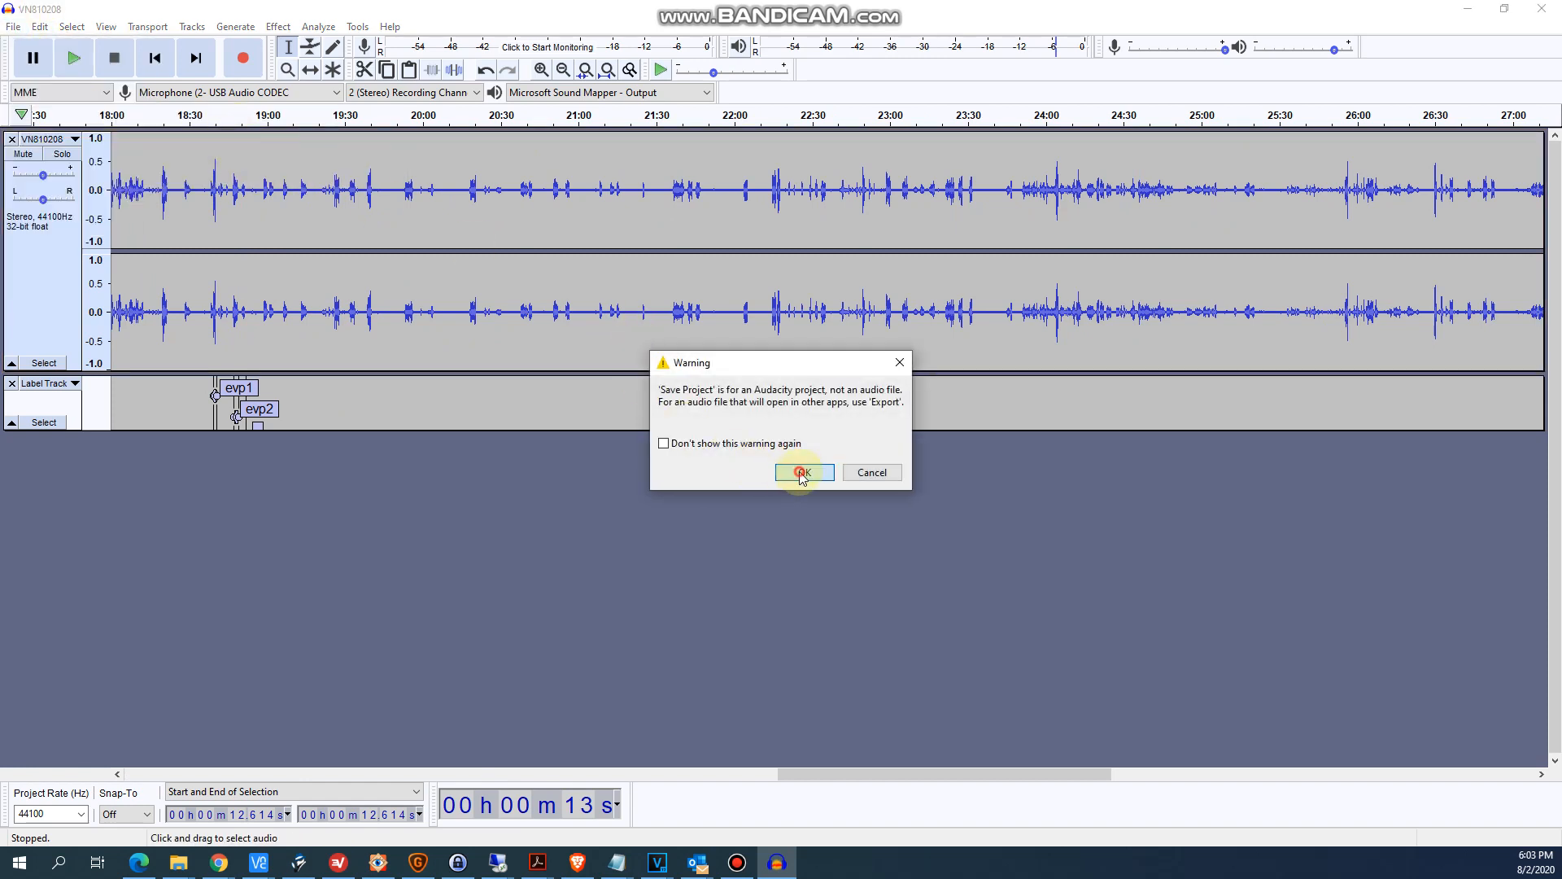
left_click(803, 470)
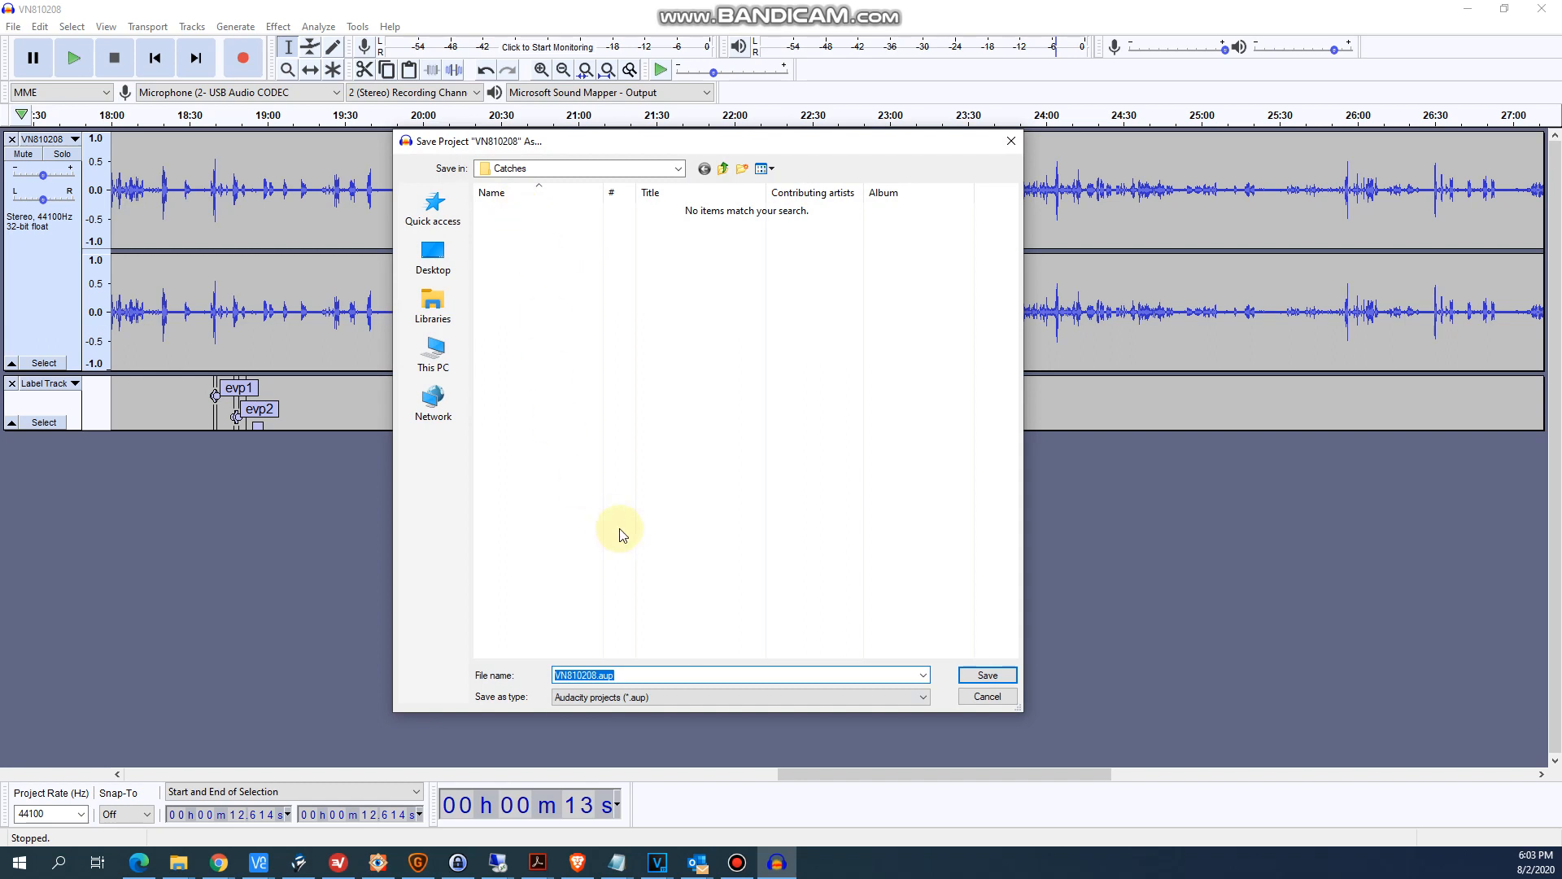
type("new project")
left_click(977, 677)
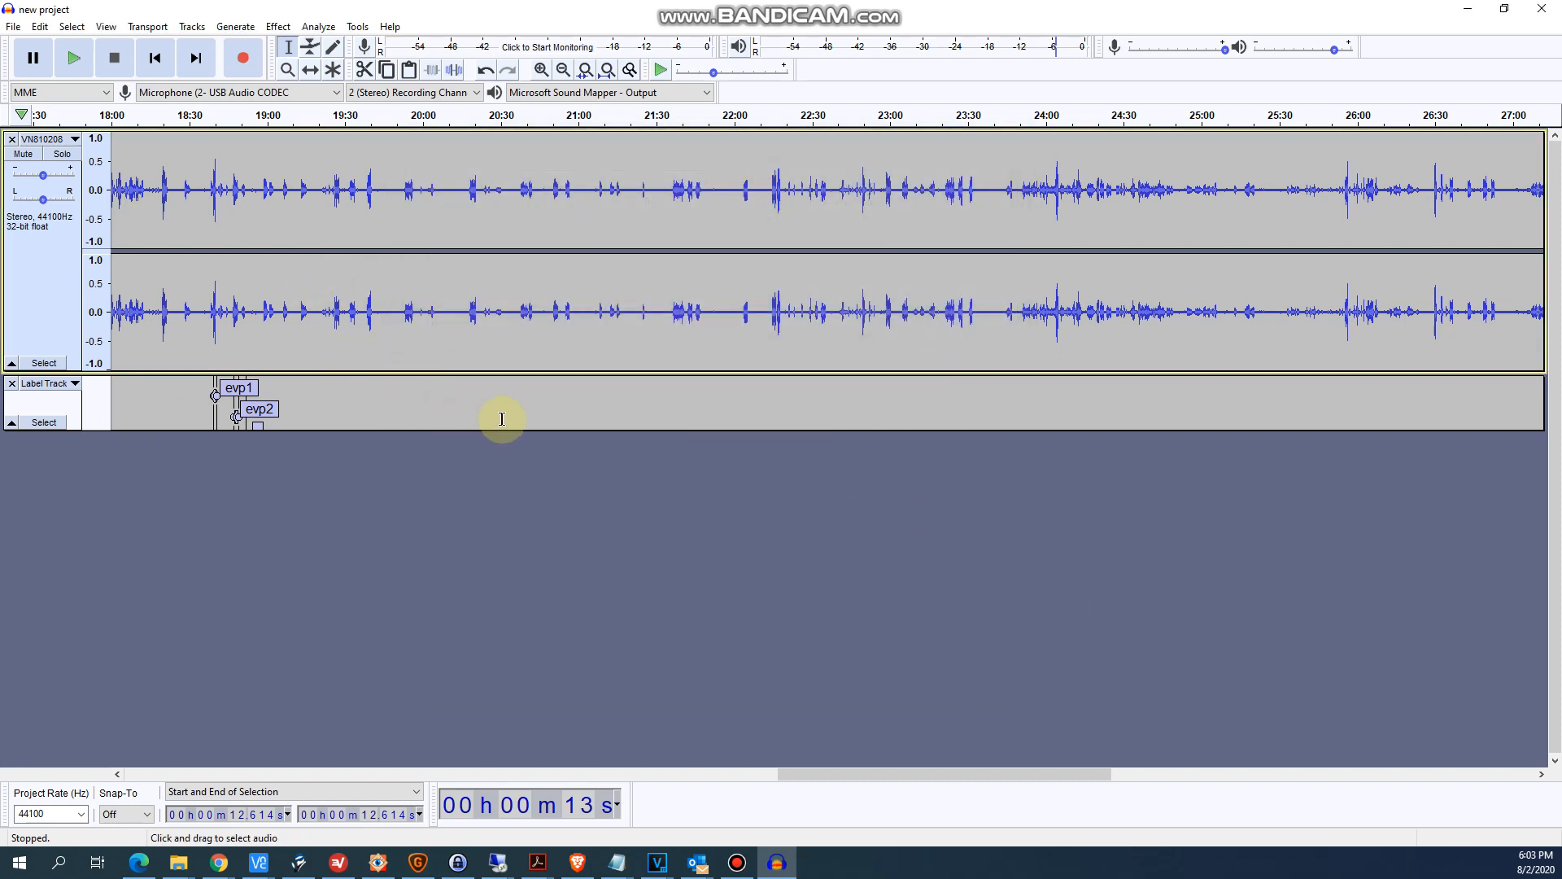
- Check the evp1 and evp2 labels around 18:49 and close the saved project
left_click(238, 411)
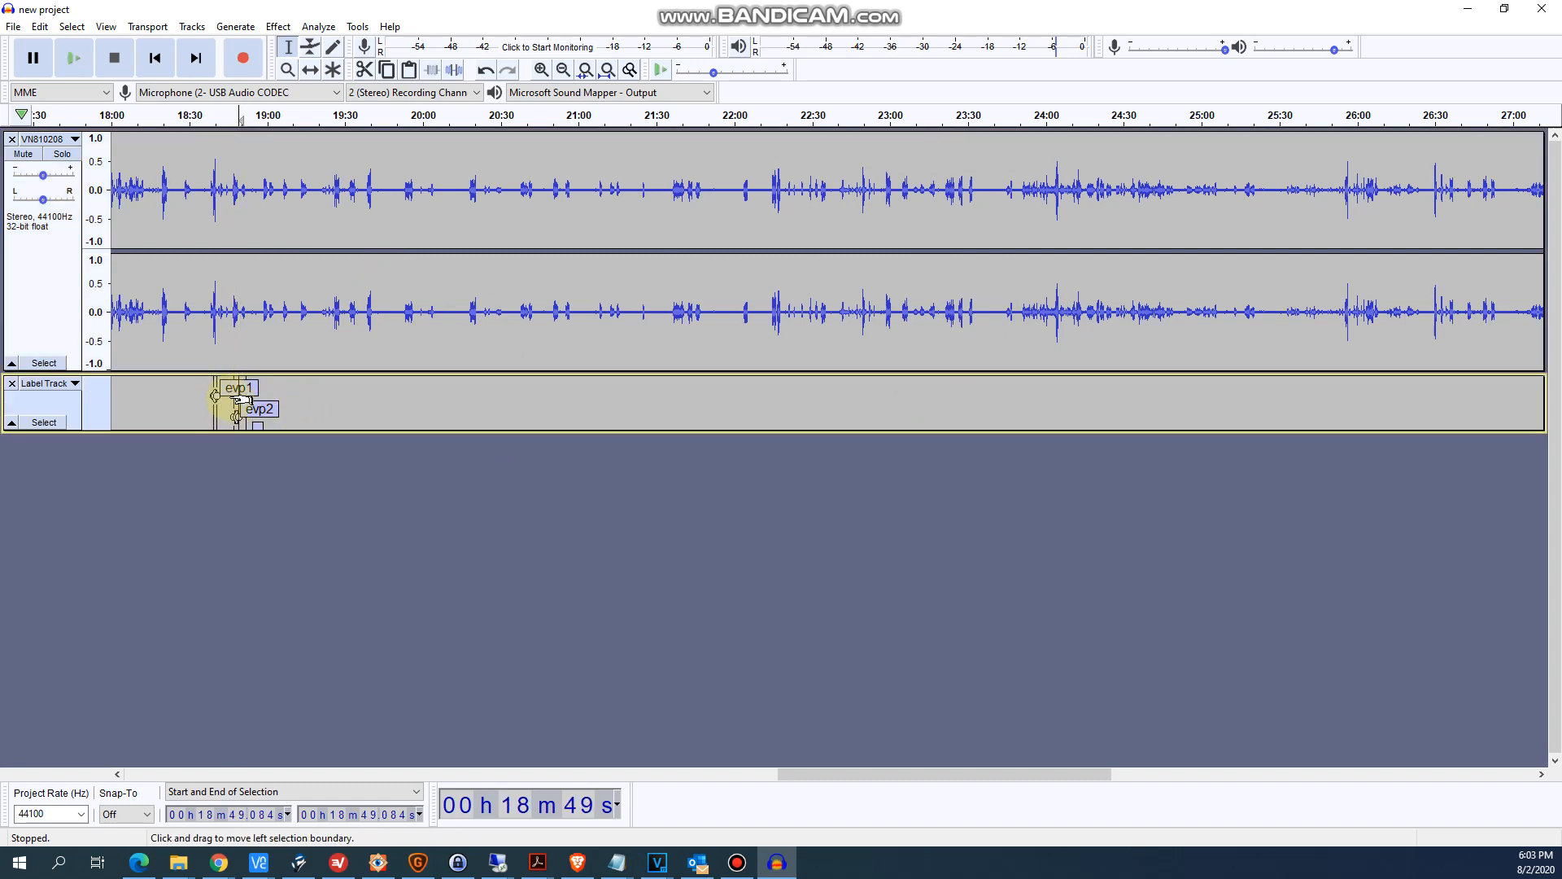
scroll(236, 403, "up", 1, "ctrl")
left_click(13, 26)
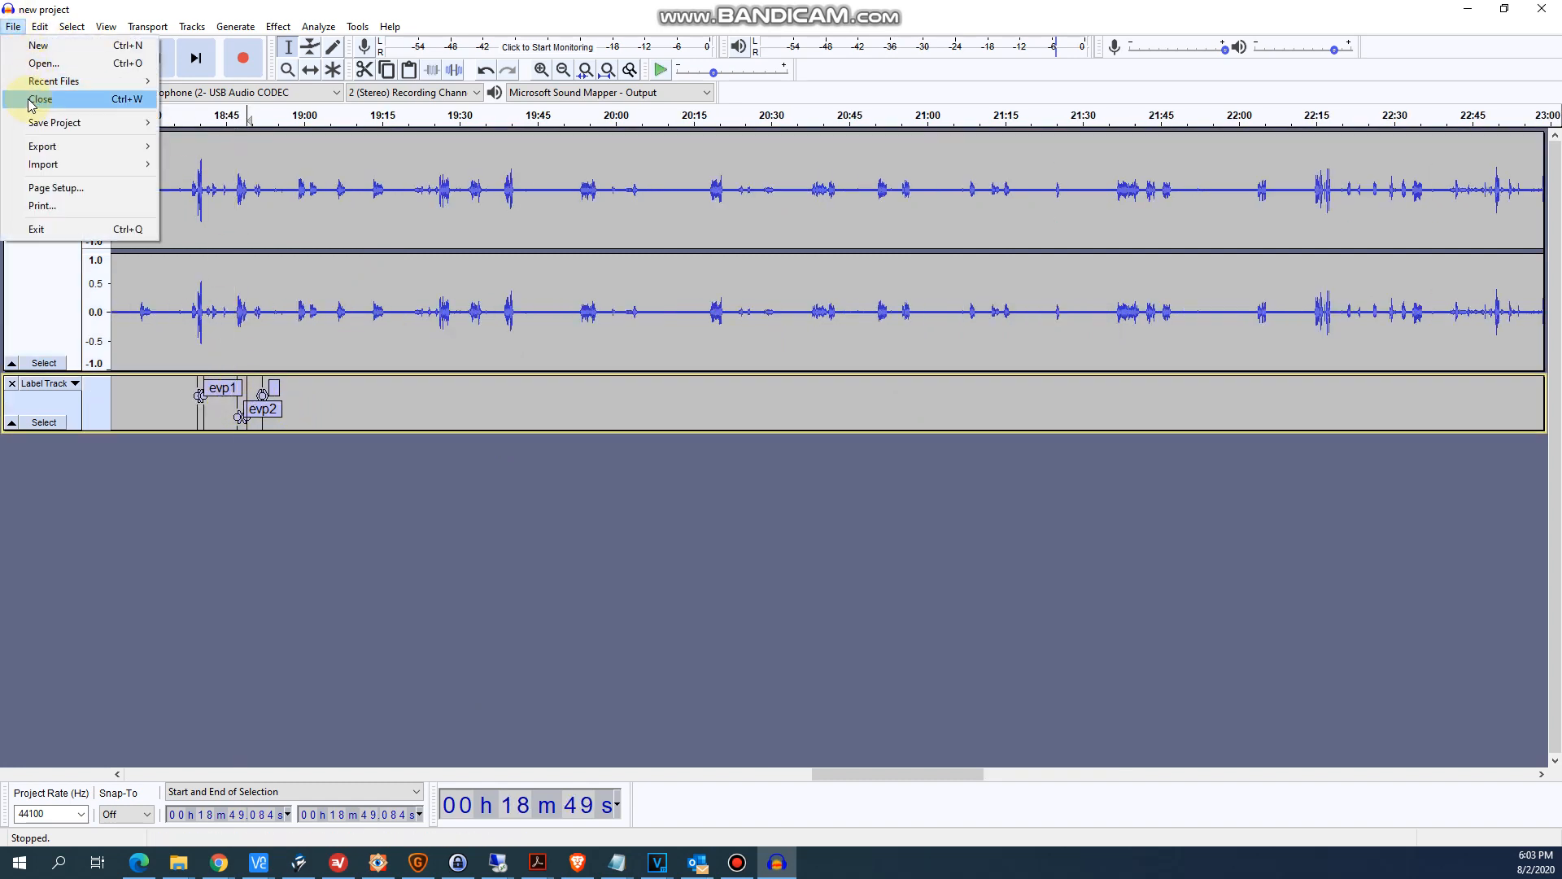
left_click(40, 99)
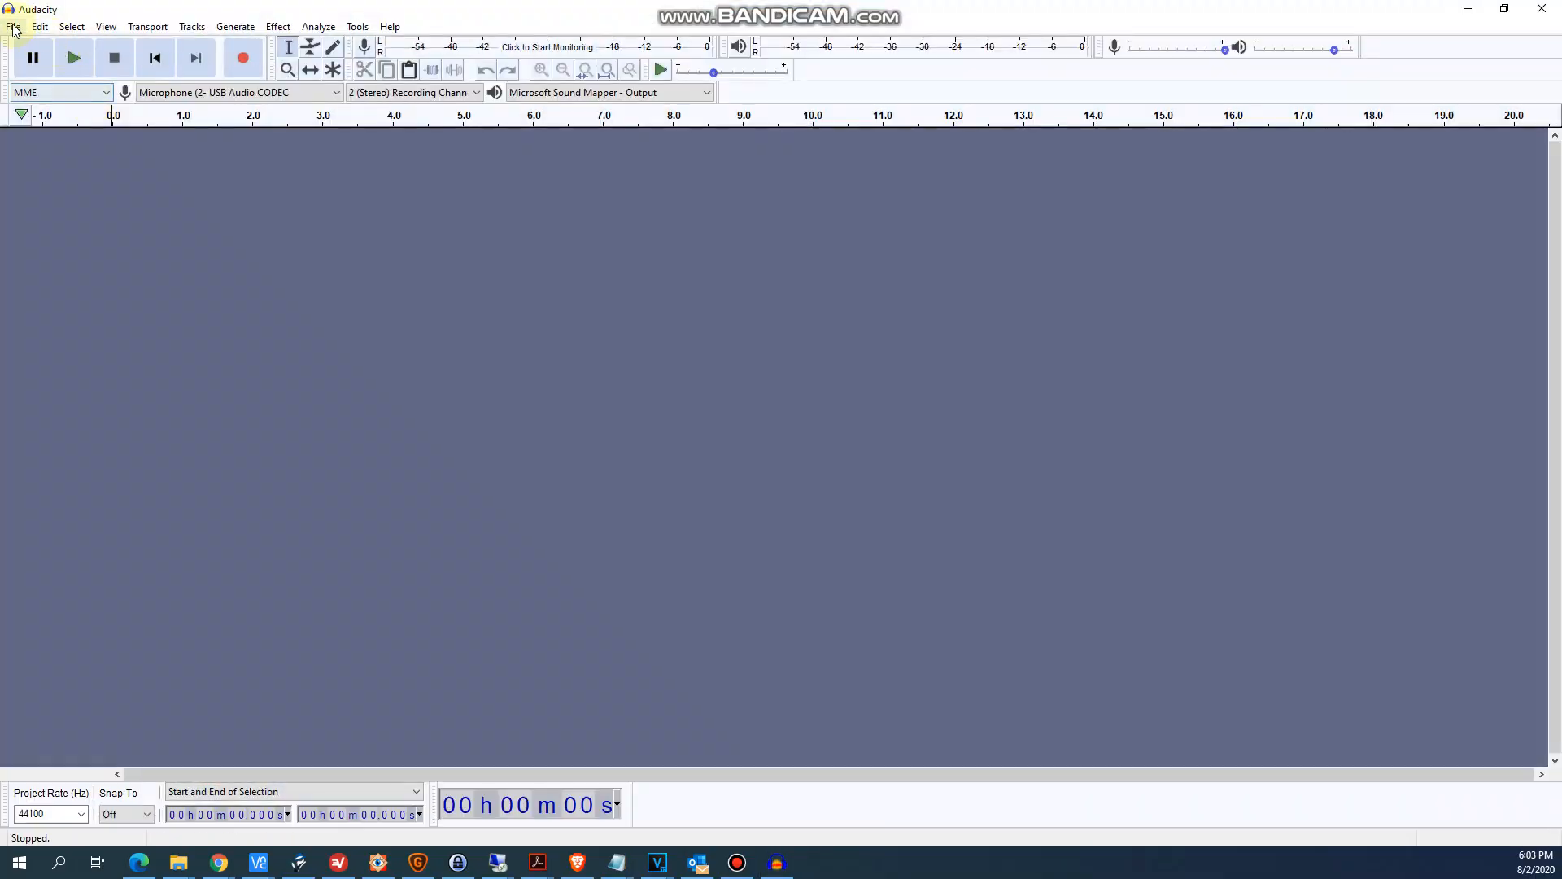
- Reopen new project.aup from the Catches folder and inspect its evp1 and evp2 labels
left_click(13, 26)
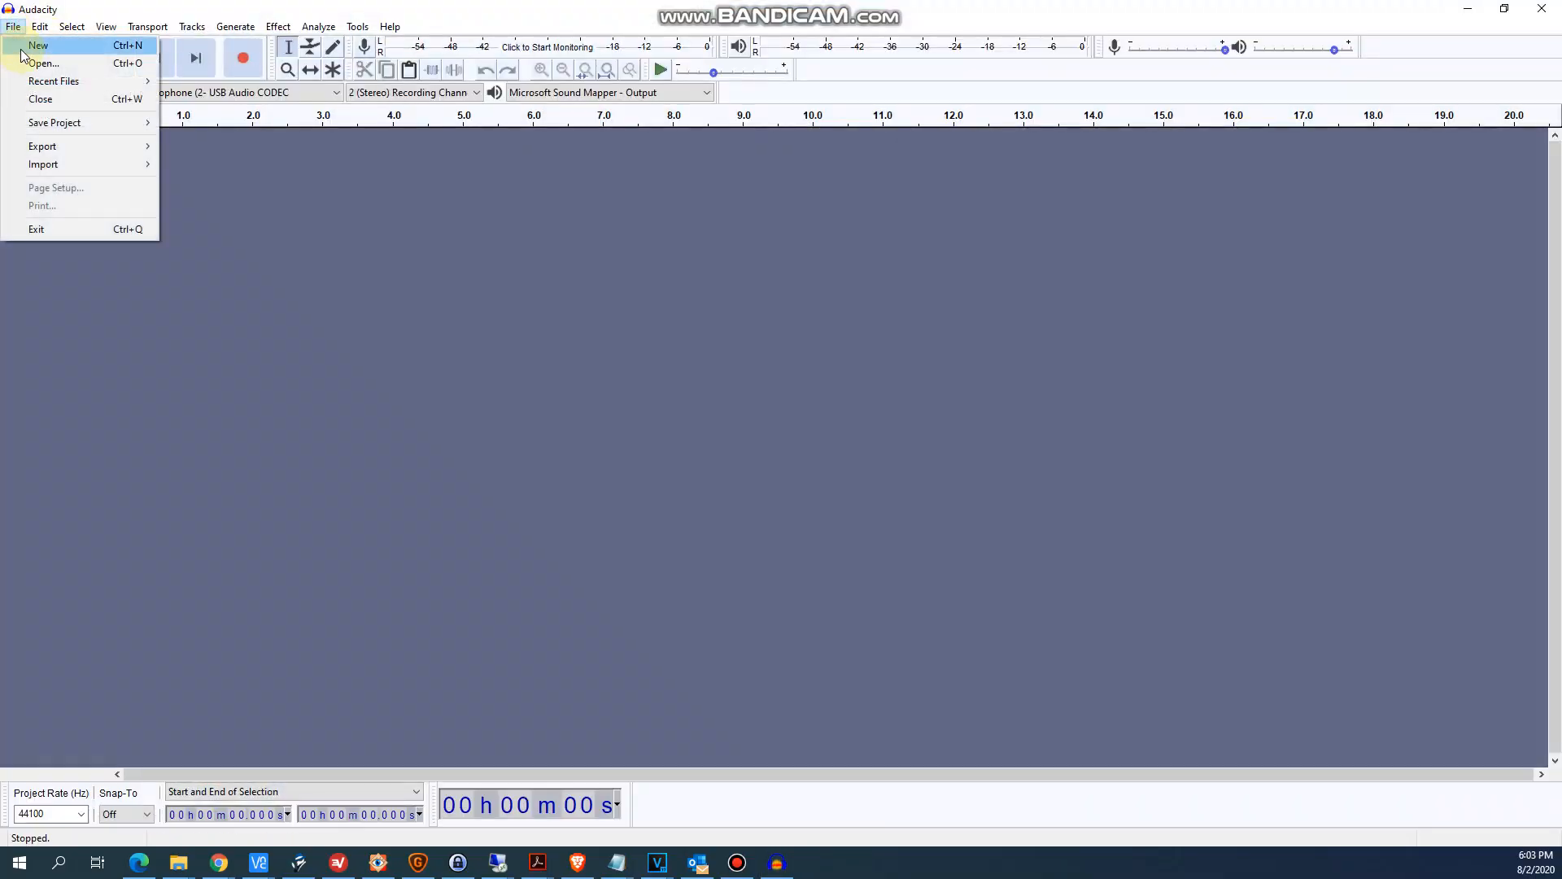
left_click(25, 62)
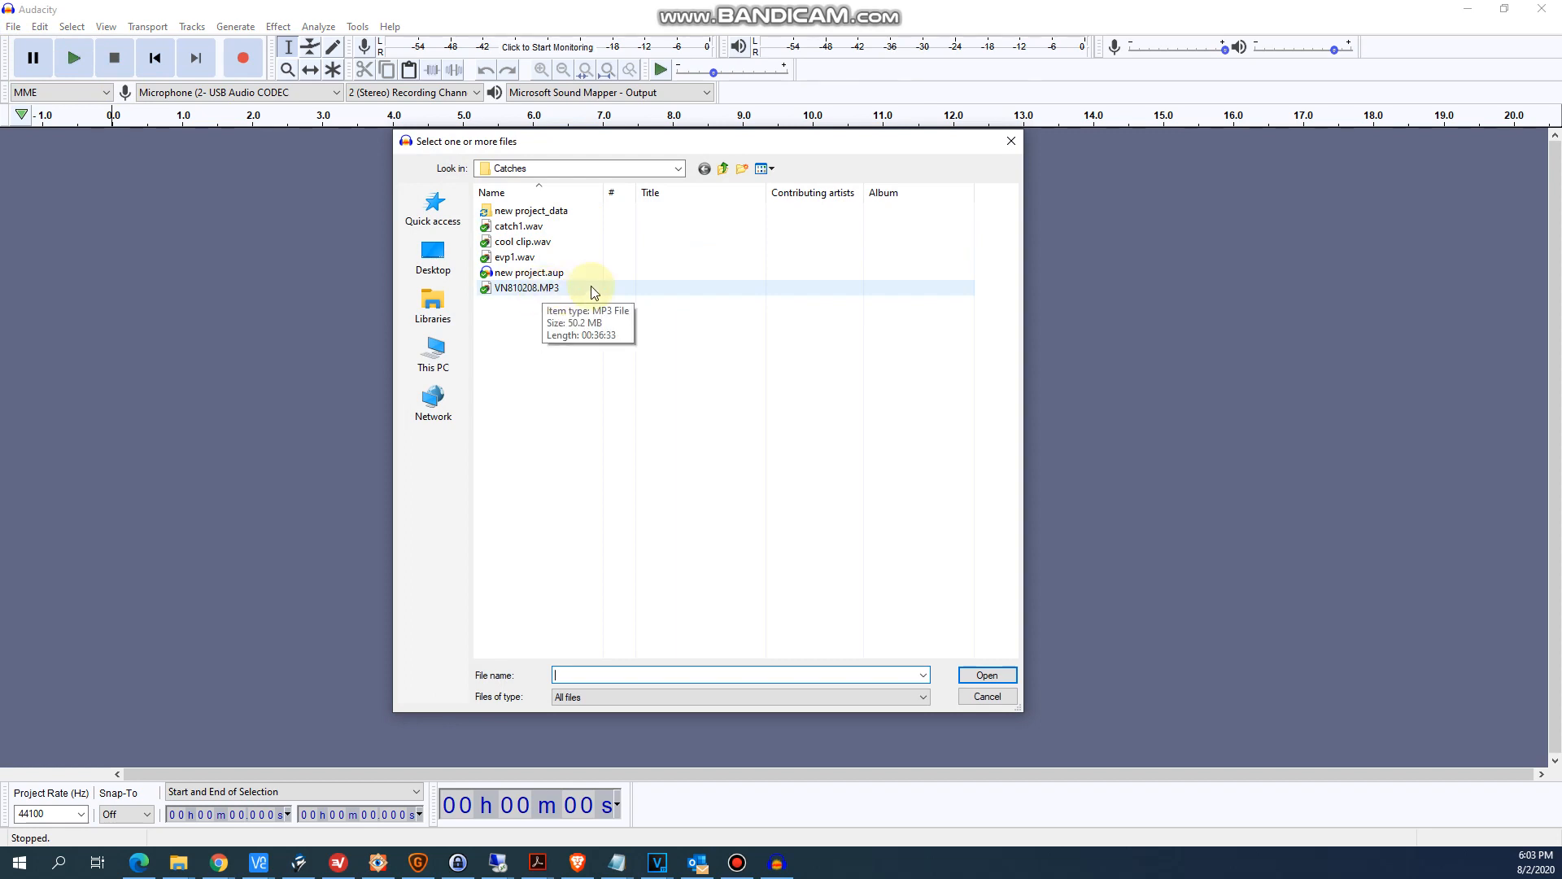
left_click(560, 272)
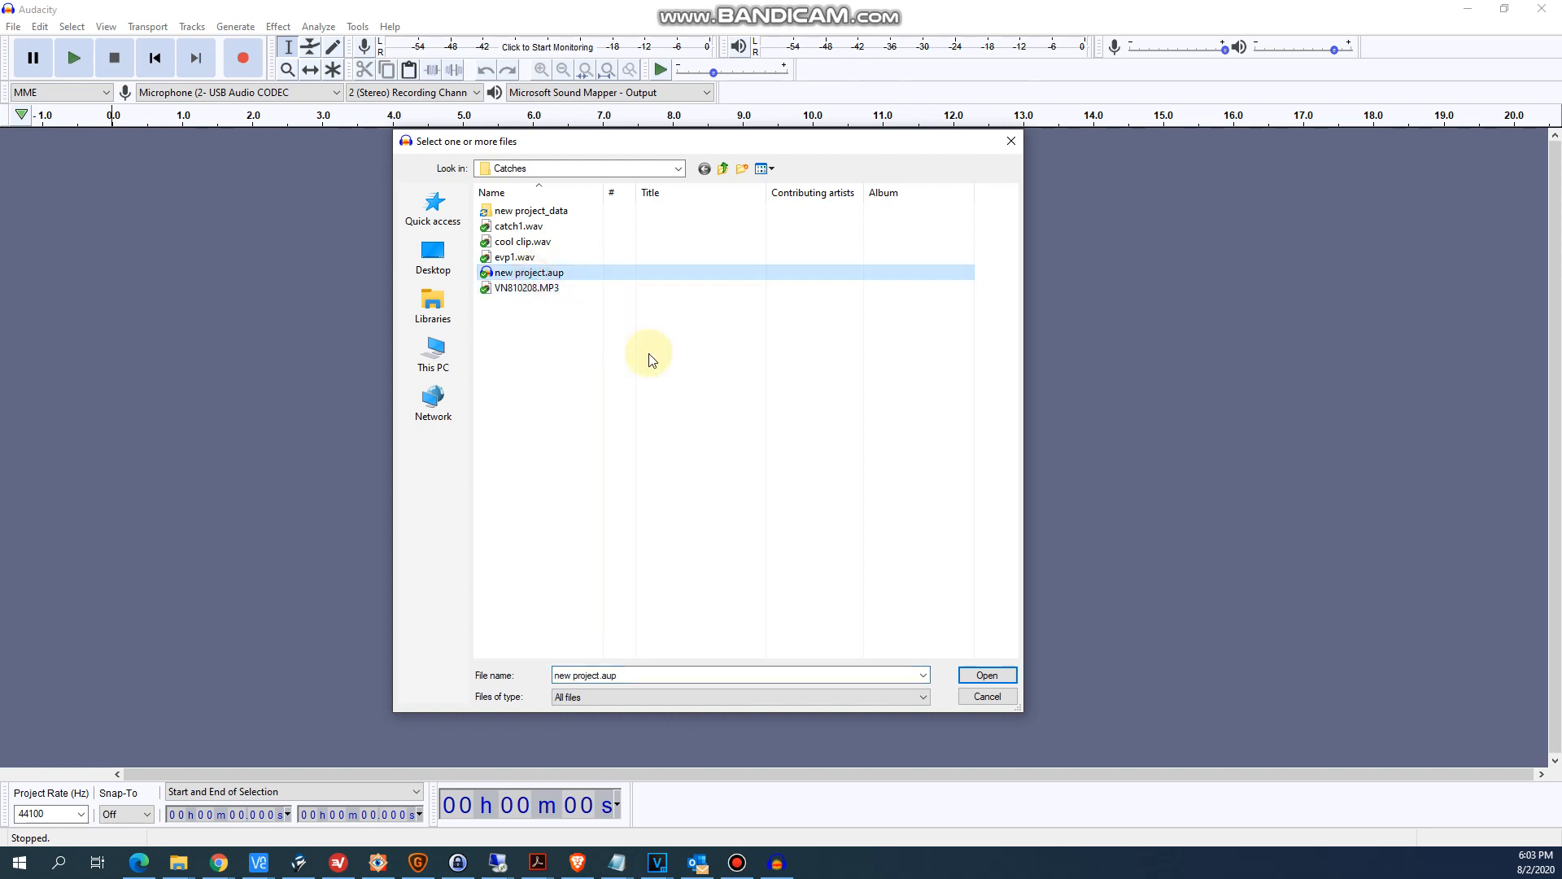
left_click(987, 675)
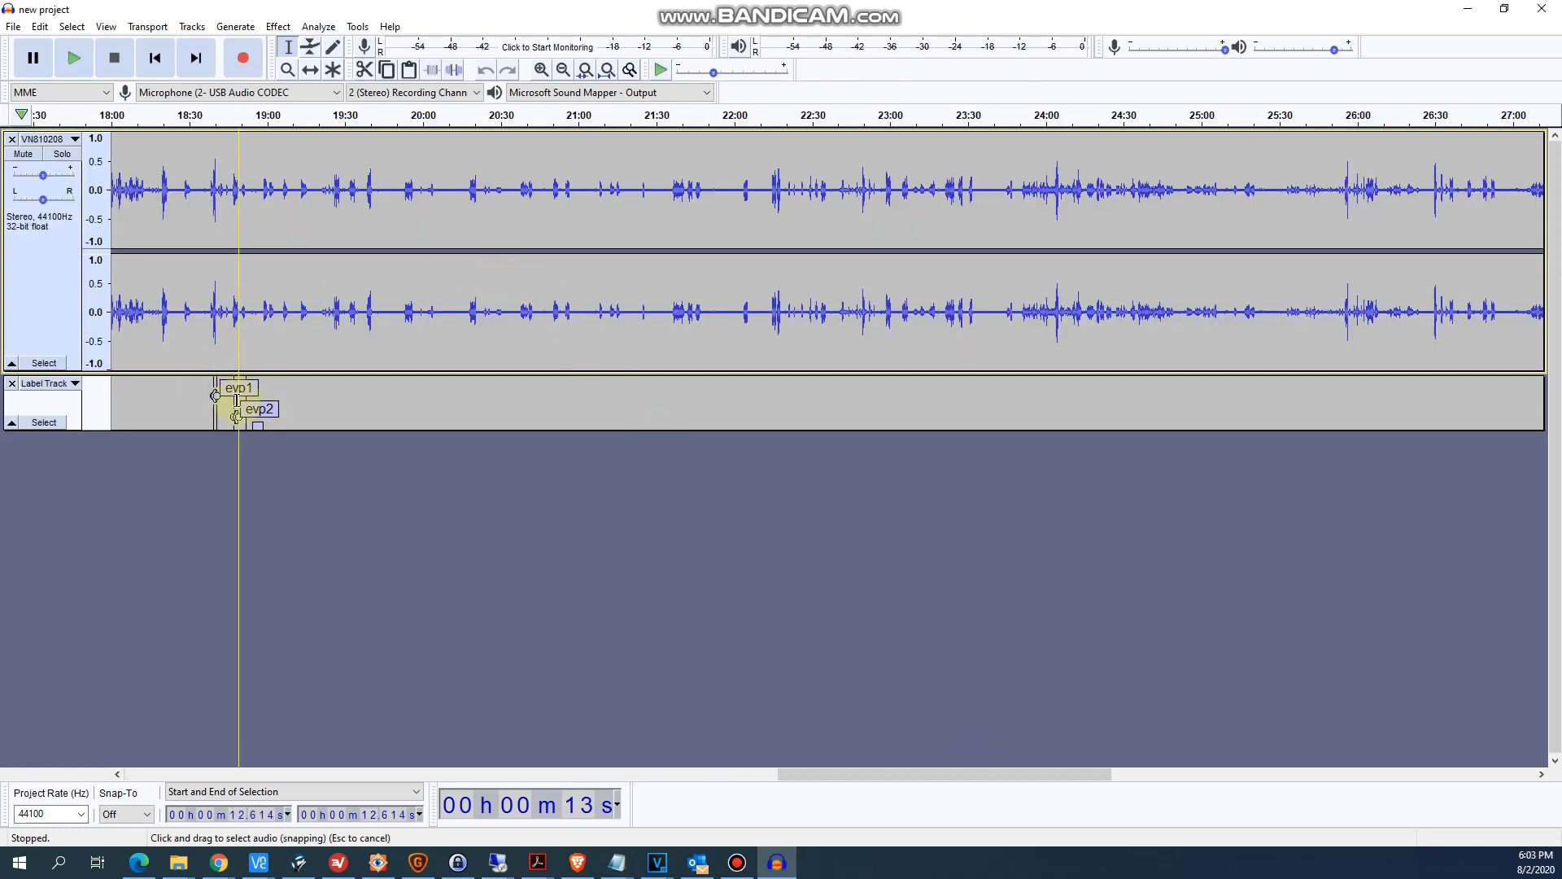
scroll(232, 400, "up", 3)
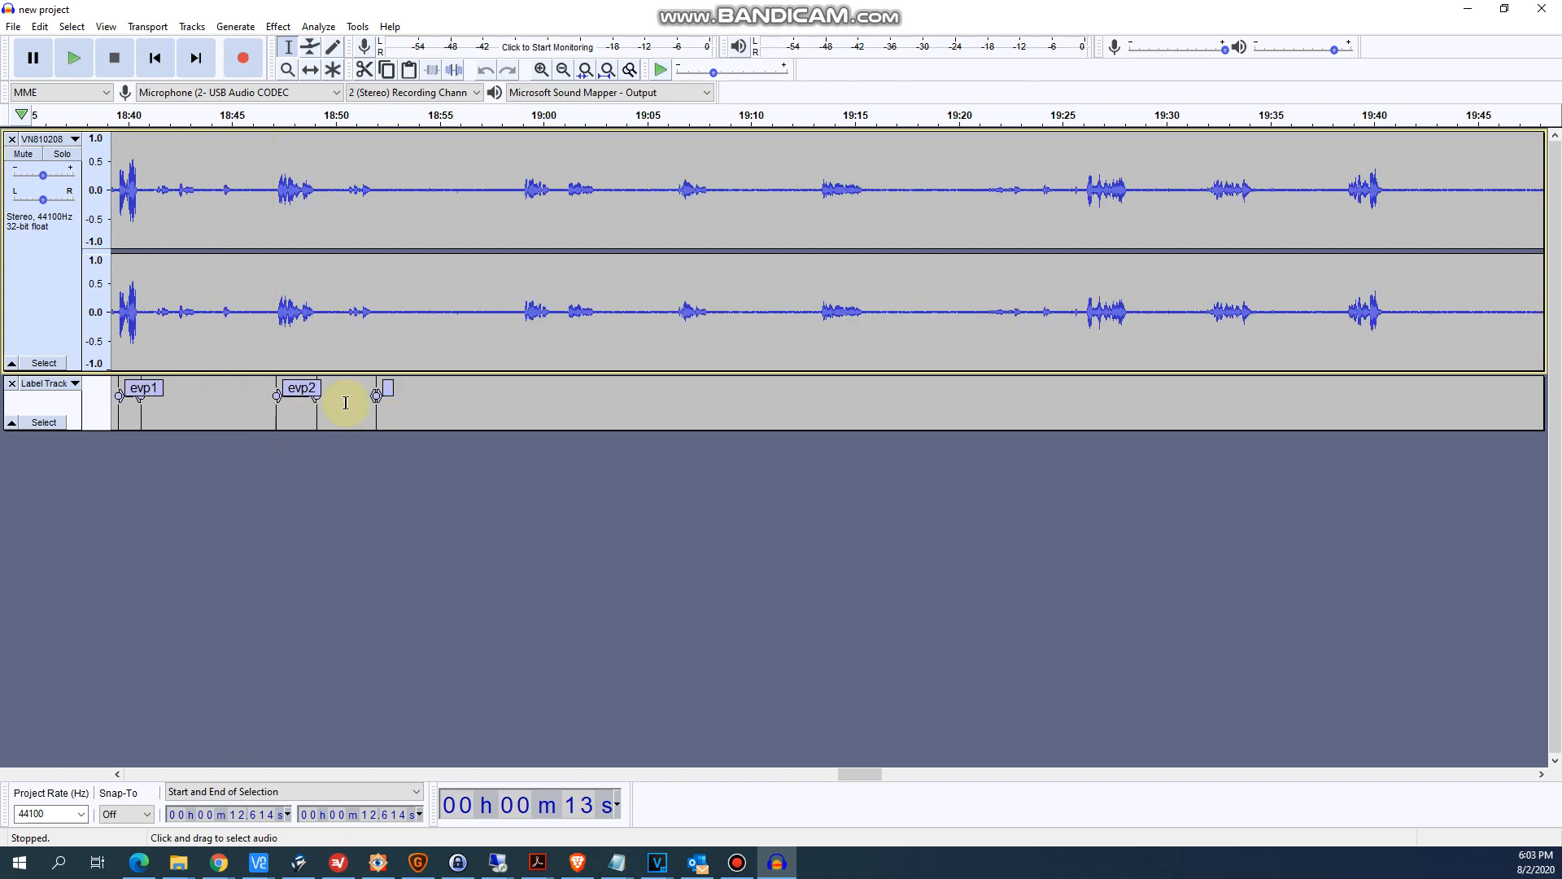